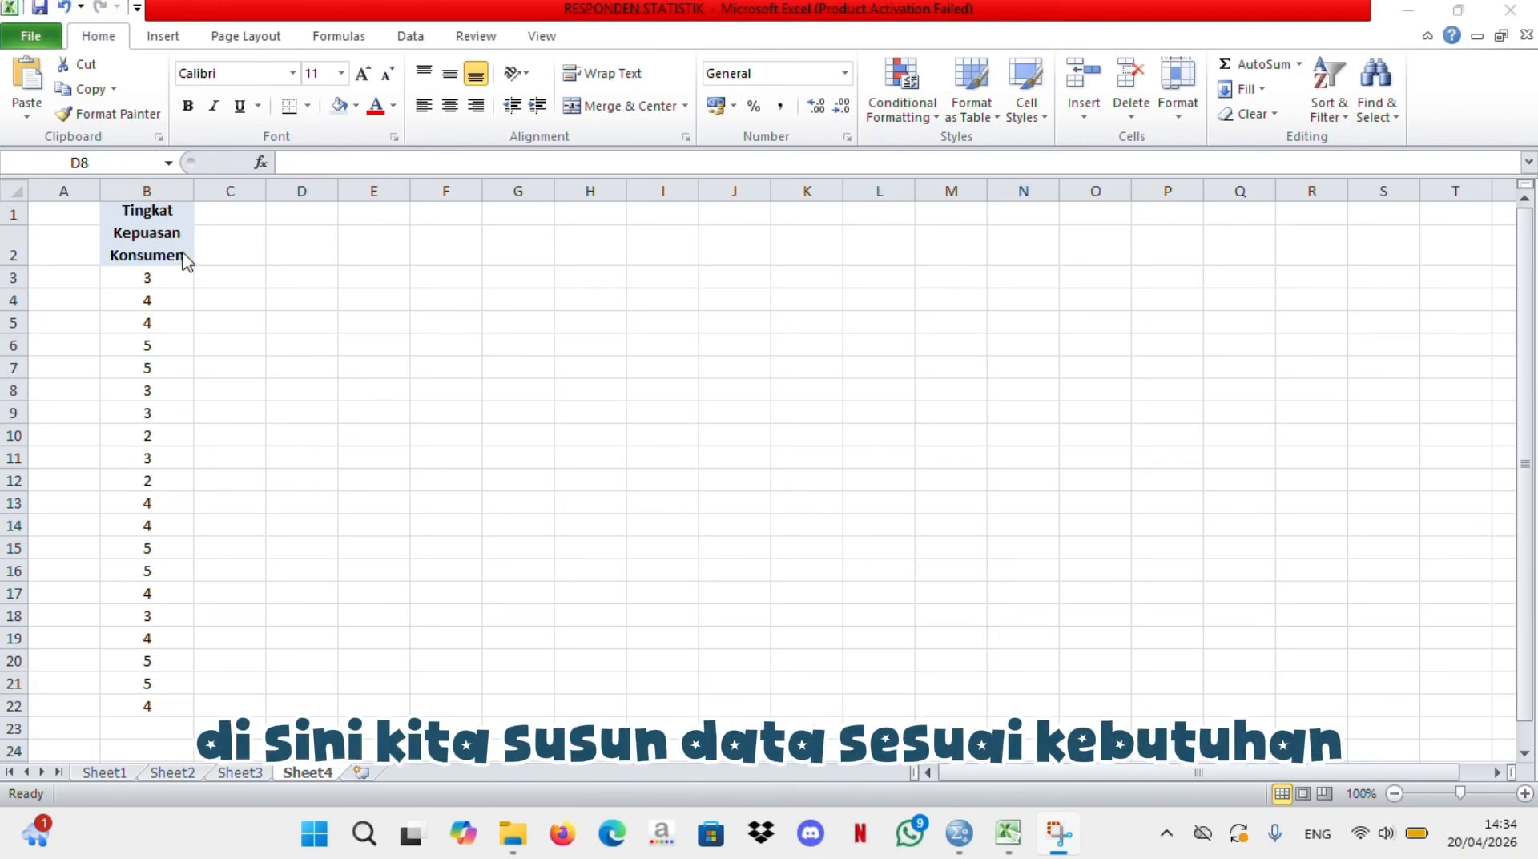
click(182, 254)
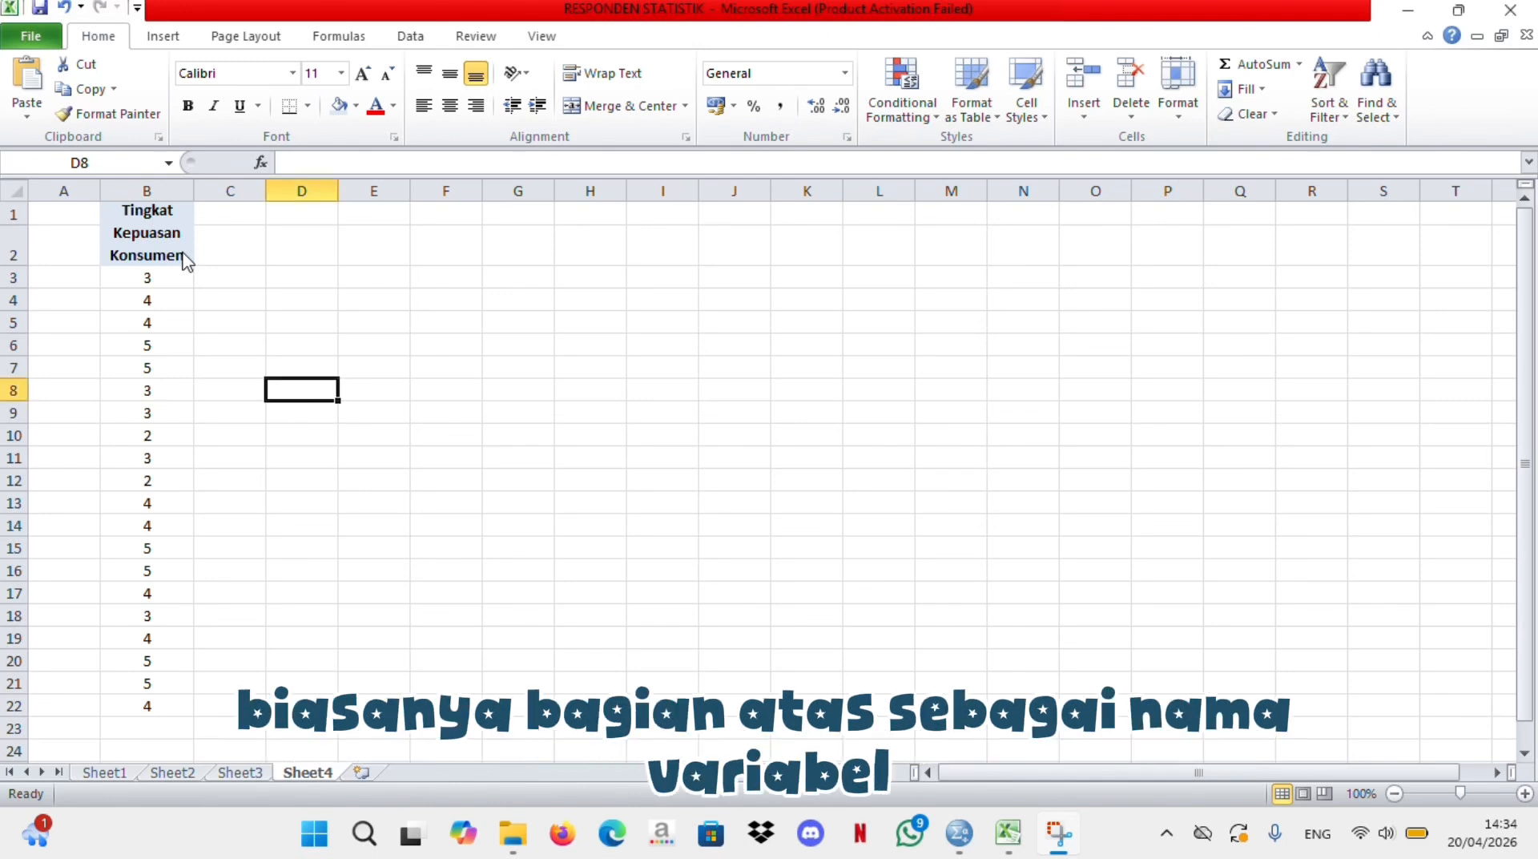
drag(174, 249, 155, 669)
scroll(324, 498, up, 3)
click(325, 498)
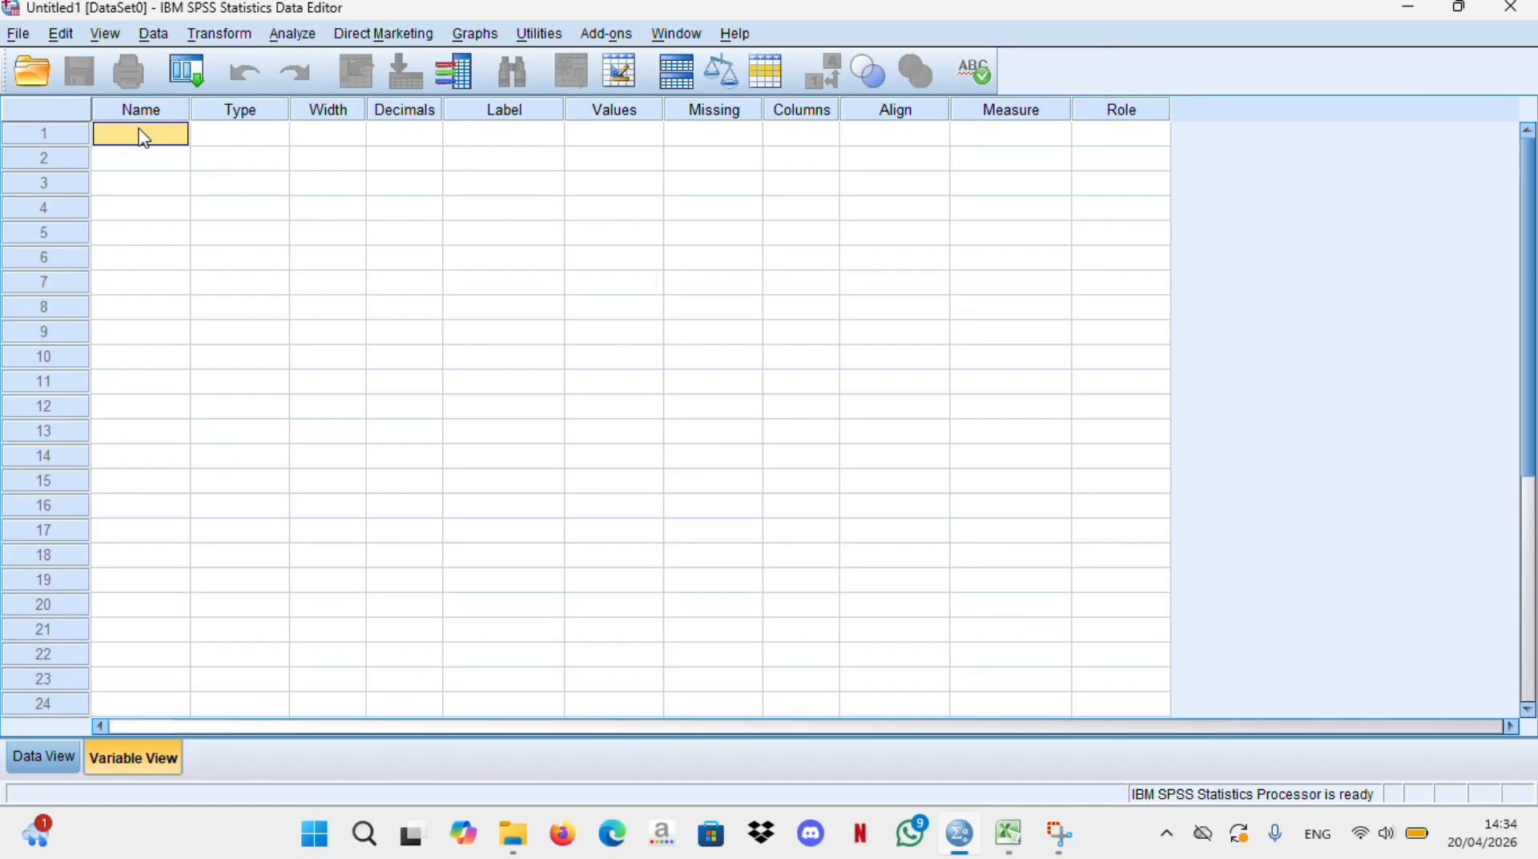
In the SPSS Variable View, name the first variable Tingkat_Kepuasan_Konsumen
text(Ti)
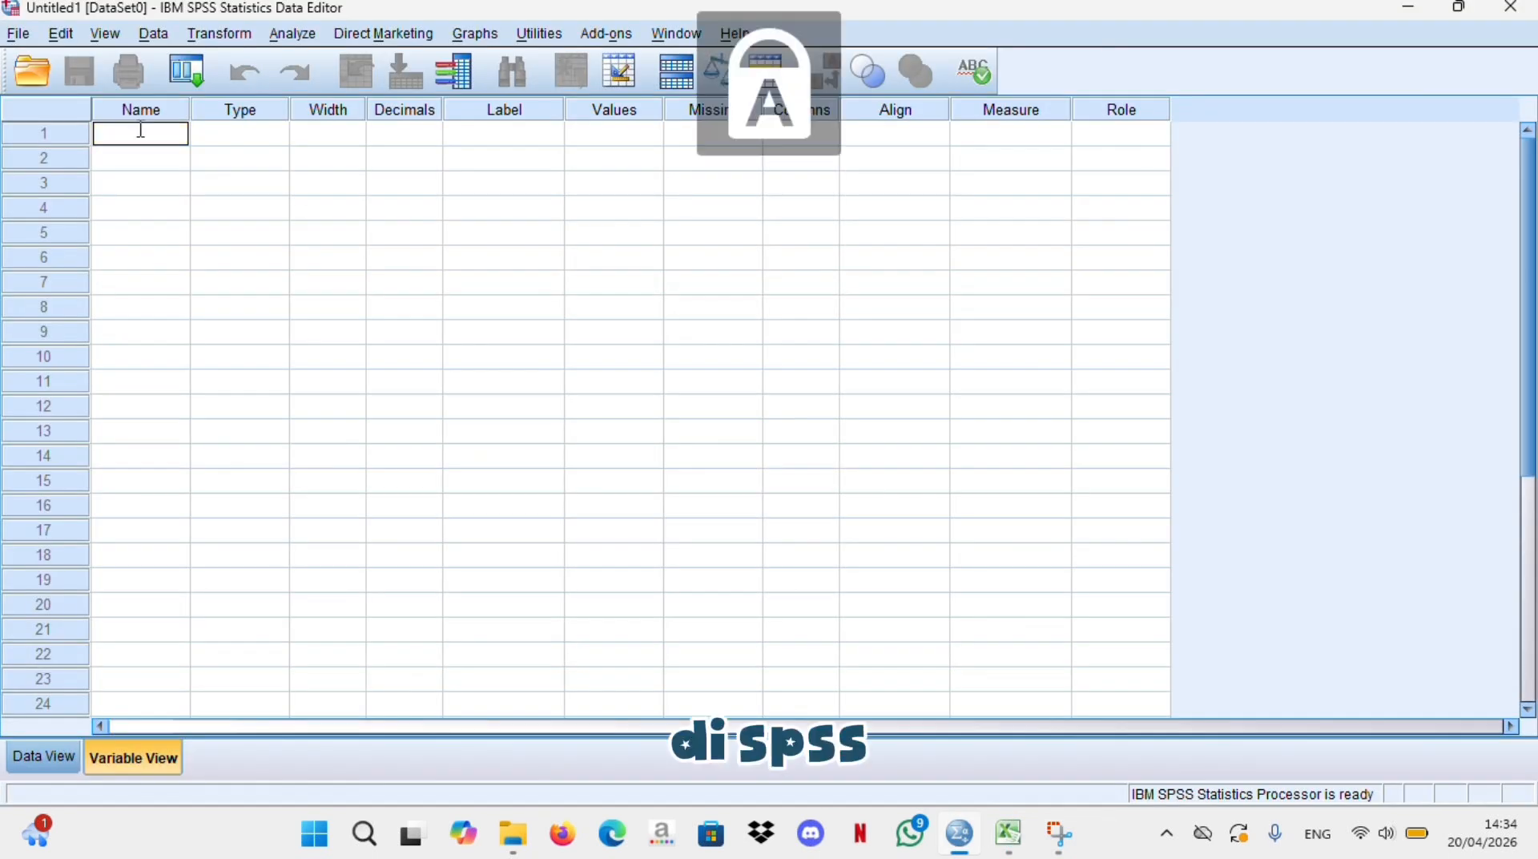
text(ngkat_)
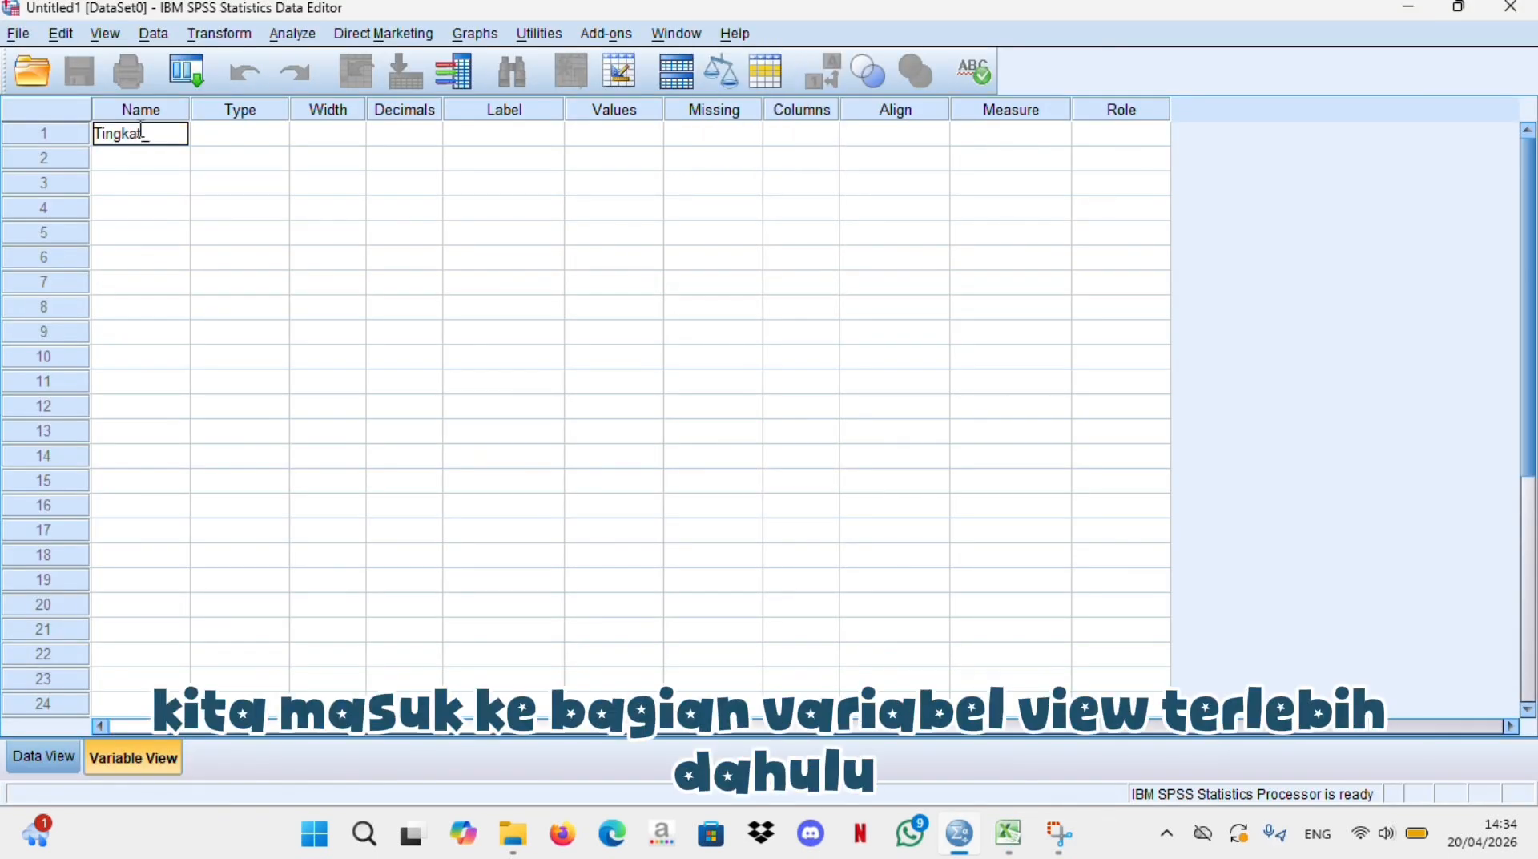
key(Caps_Lock)
text(K)
key(Caps_Lock)
text(epuasan)
key(Caps_Lock)
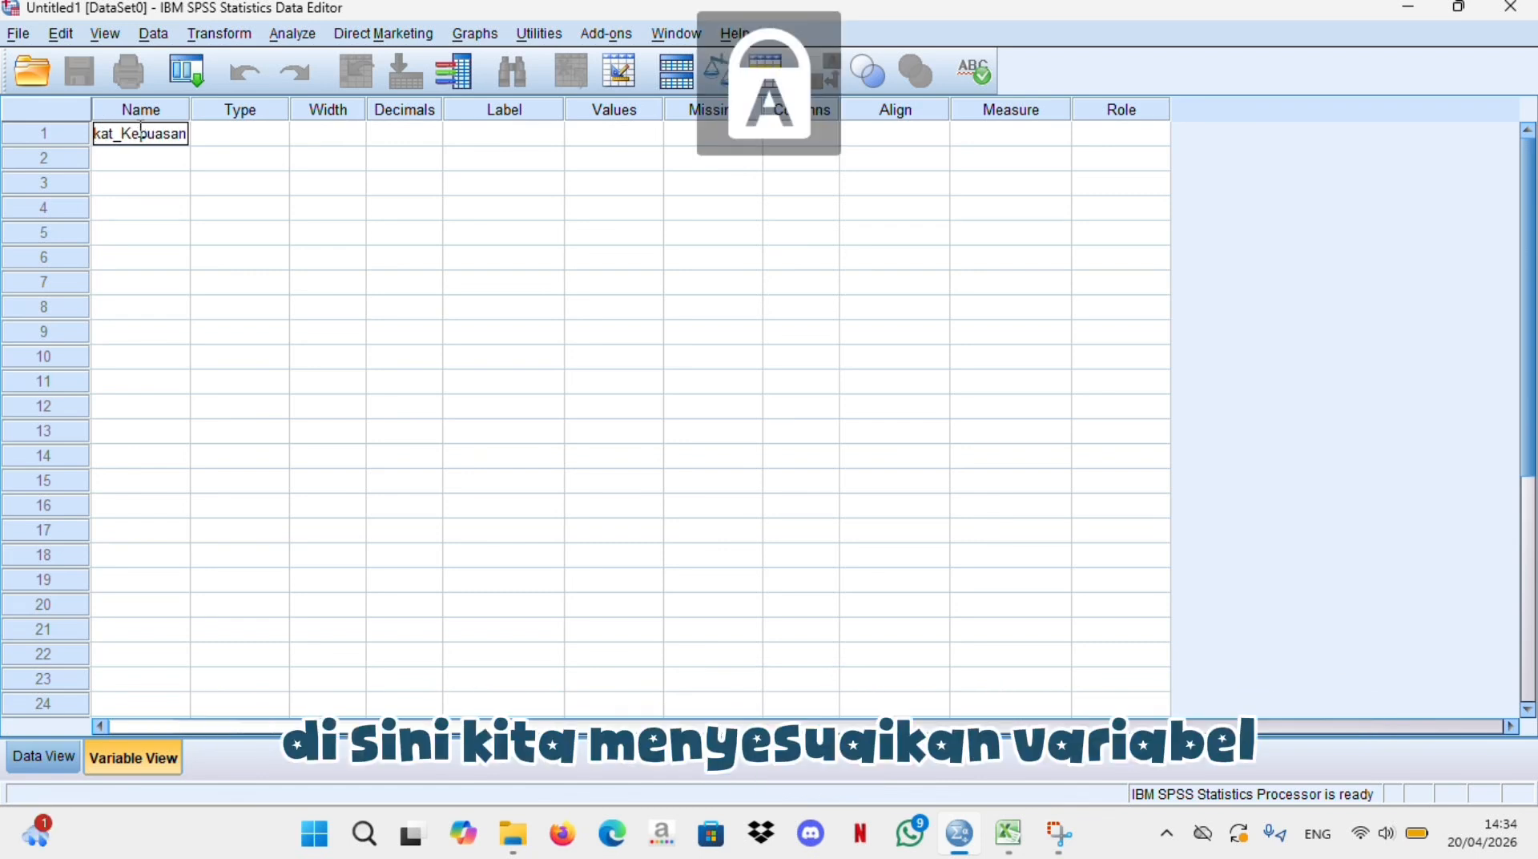
text(_)
key(Caps_Lock)
text(KONSU)
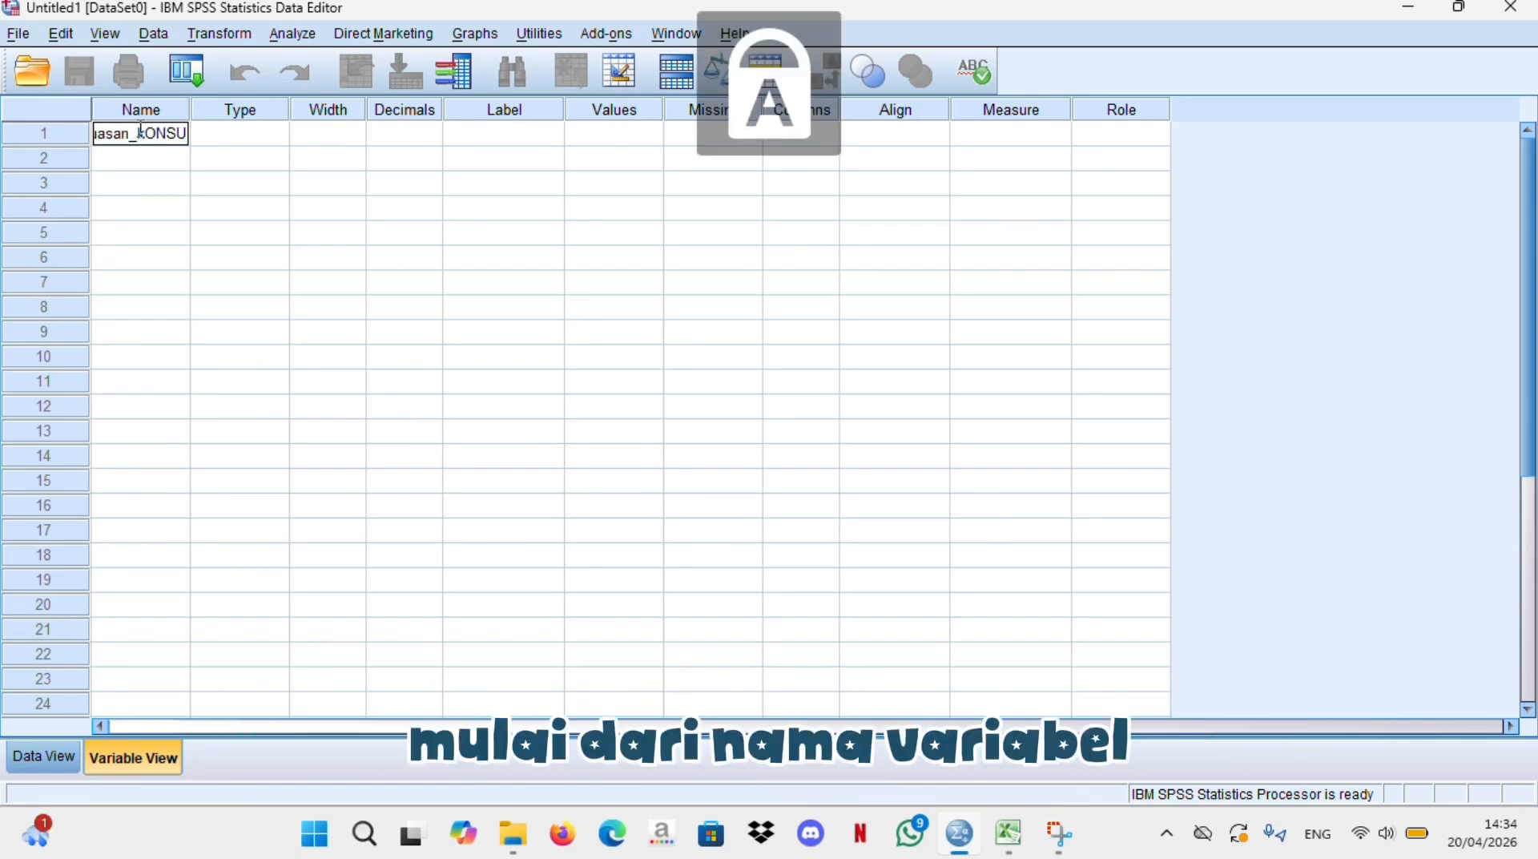
text(MEN)
key(BackSpace)
key(BackSpace)
key(BackSpace)
key(BackSpace)
key(BackSpace)
key(BackSpace)
key(BackSpace)
key(BackSpace)
text(Kepu)
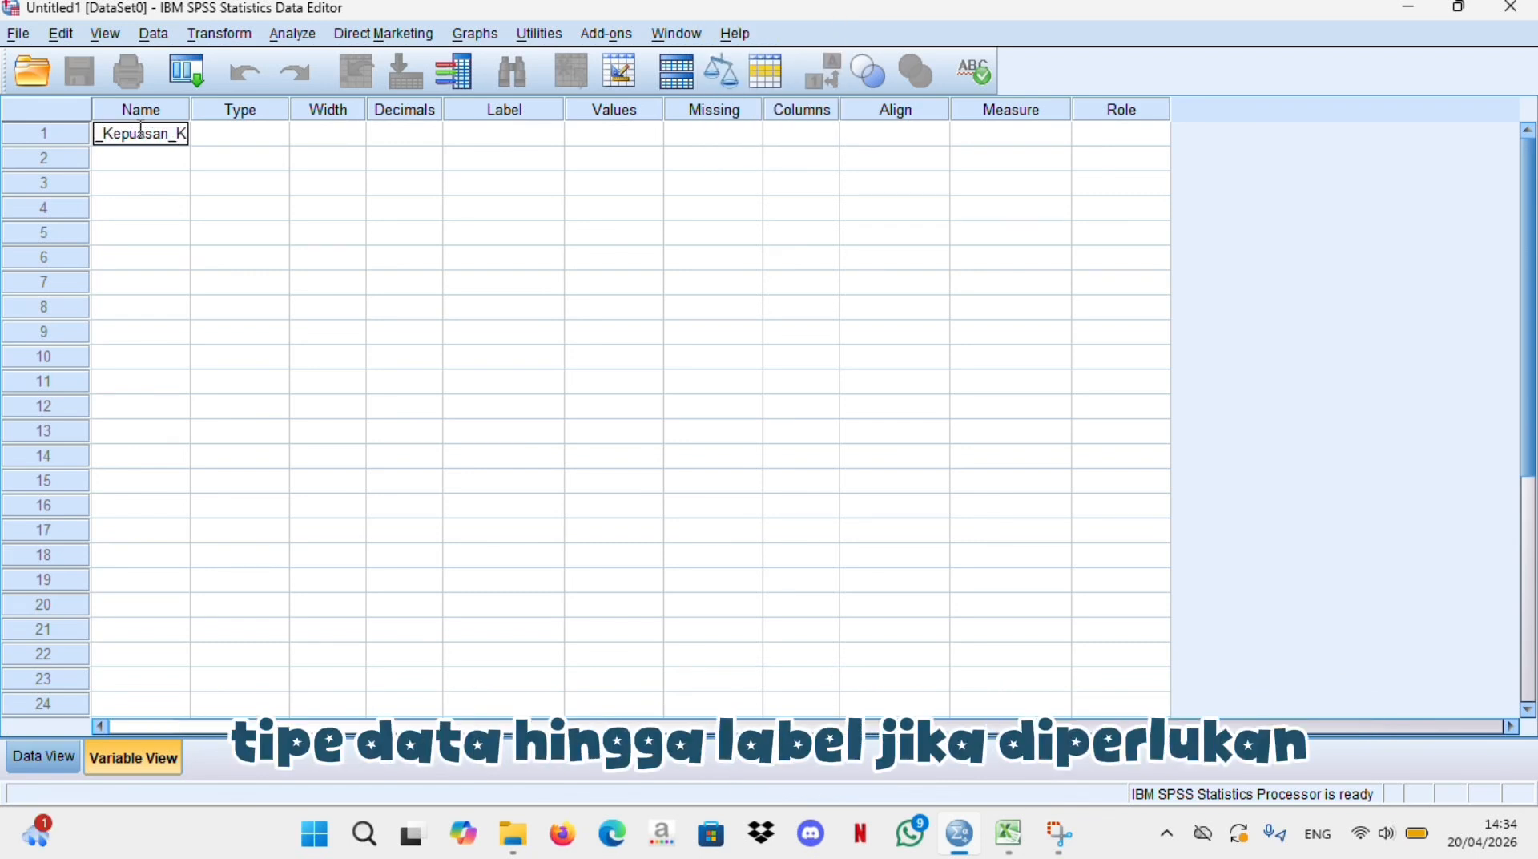
key(Caps_Lock)
text(onsumen)
key(Return)
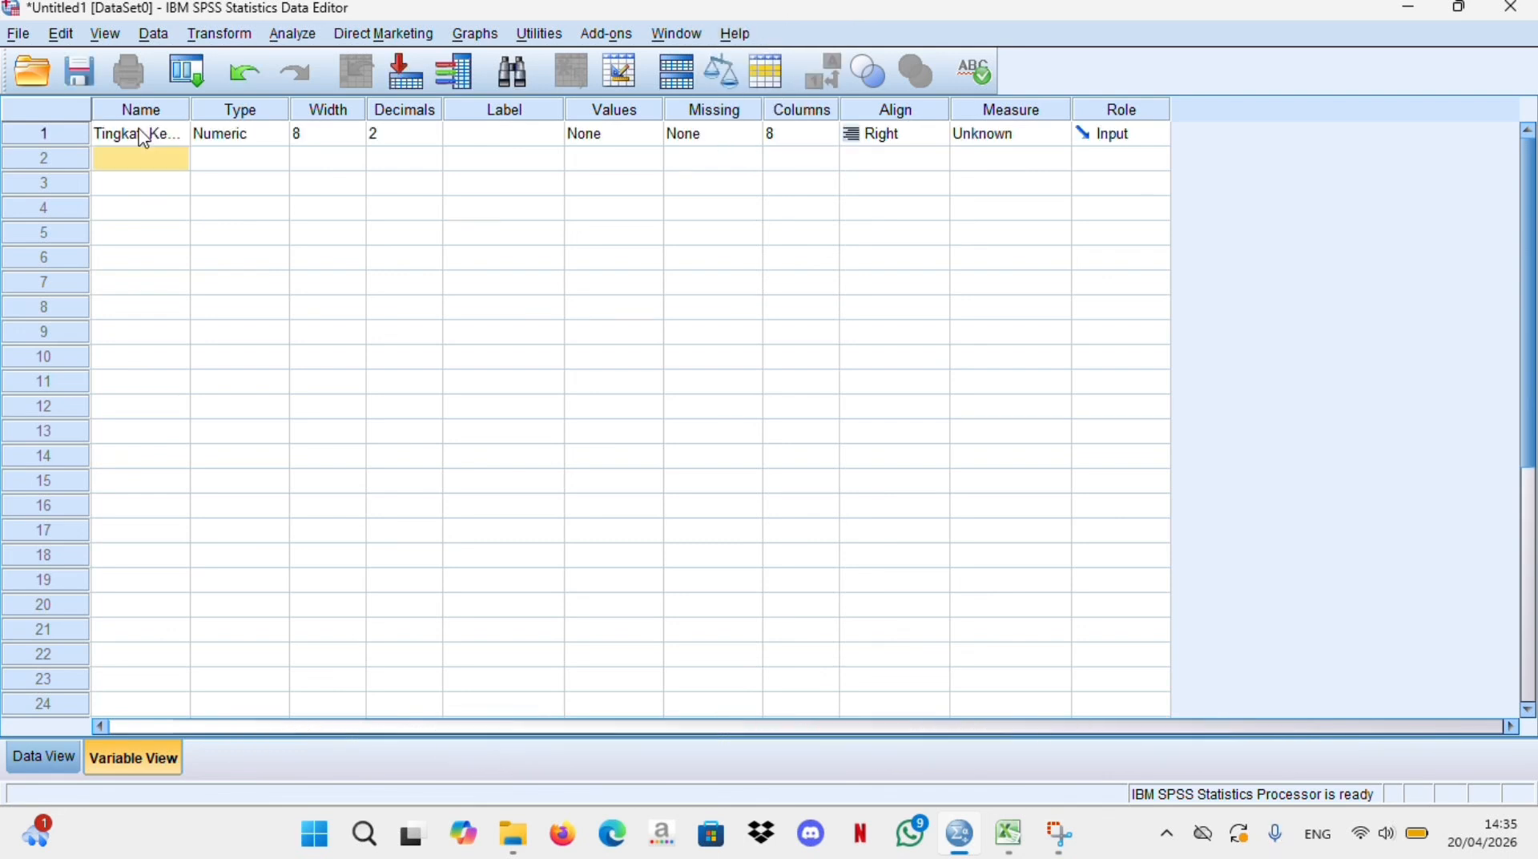
Set the variable's decimals to 0 and enter "Tingkat epuasan Konsumen" as its label
click(154, 134)
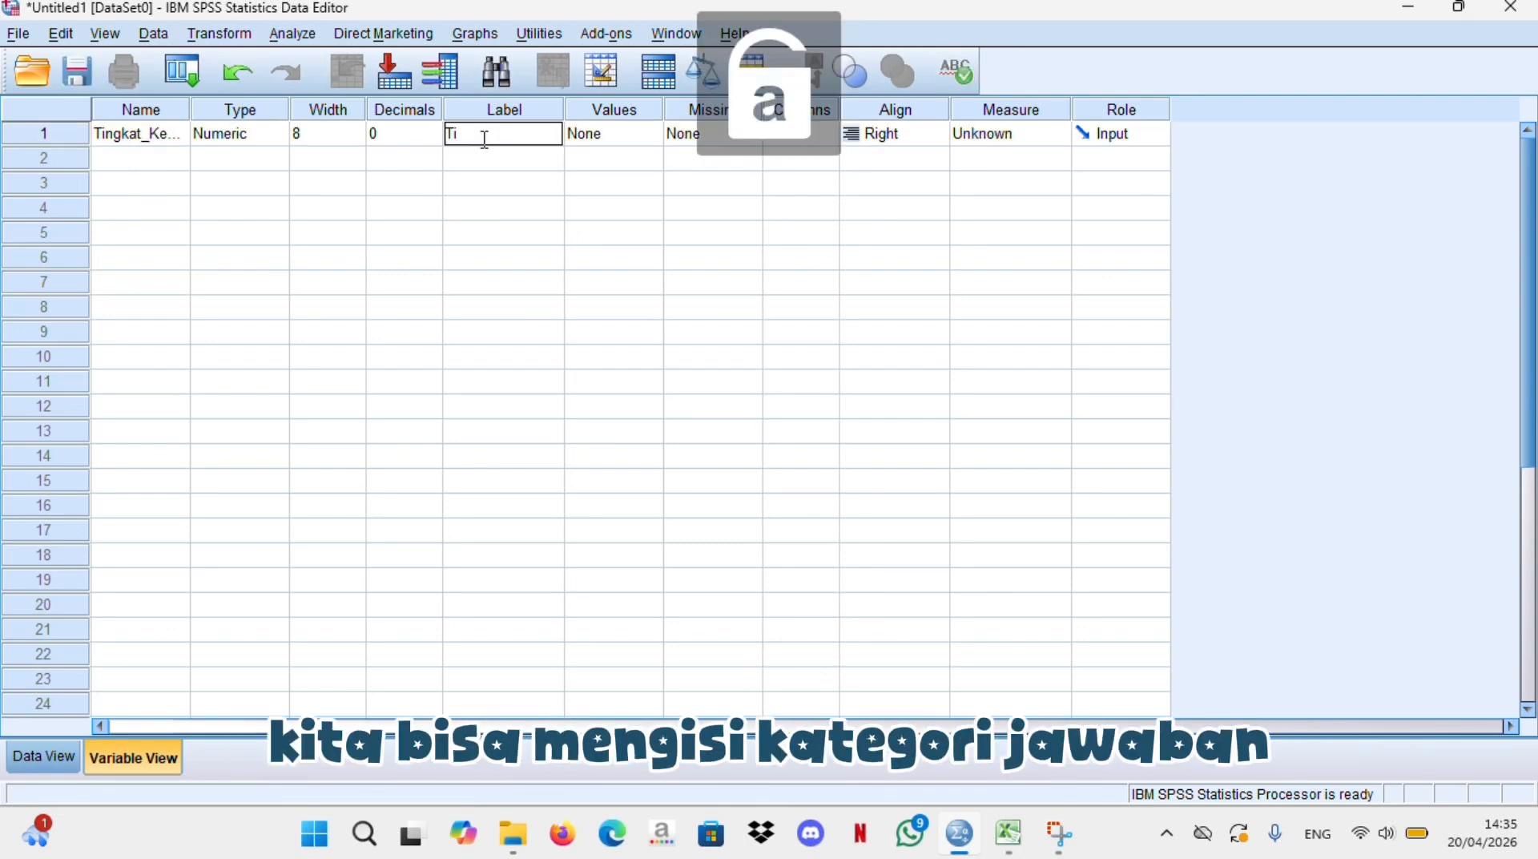
text(ingkat)
key(Caps_Lock)
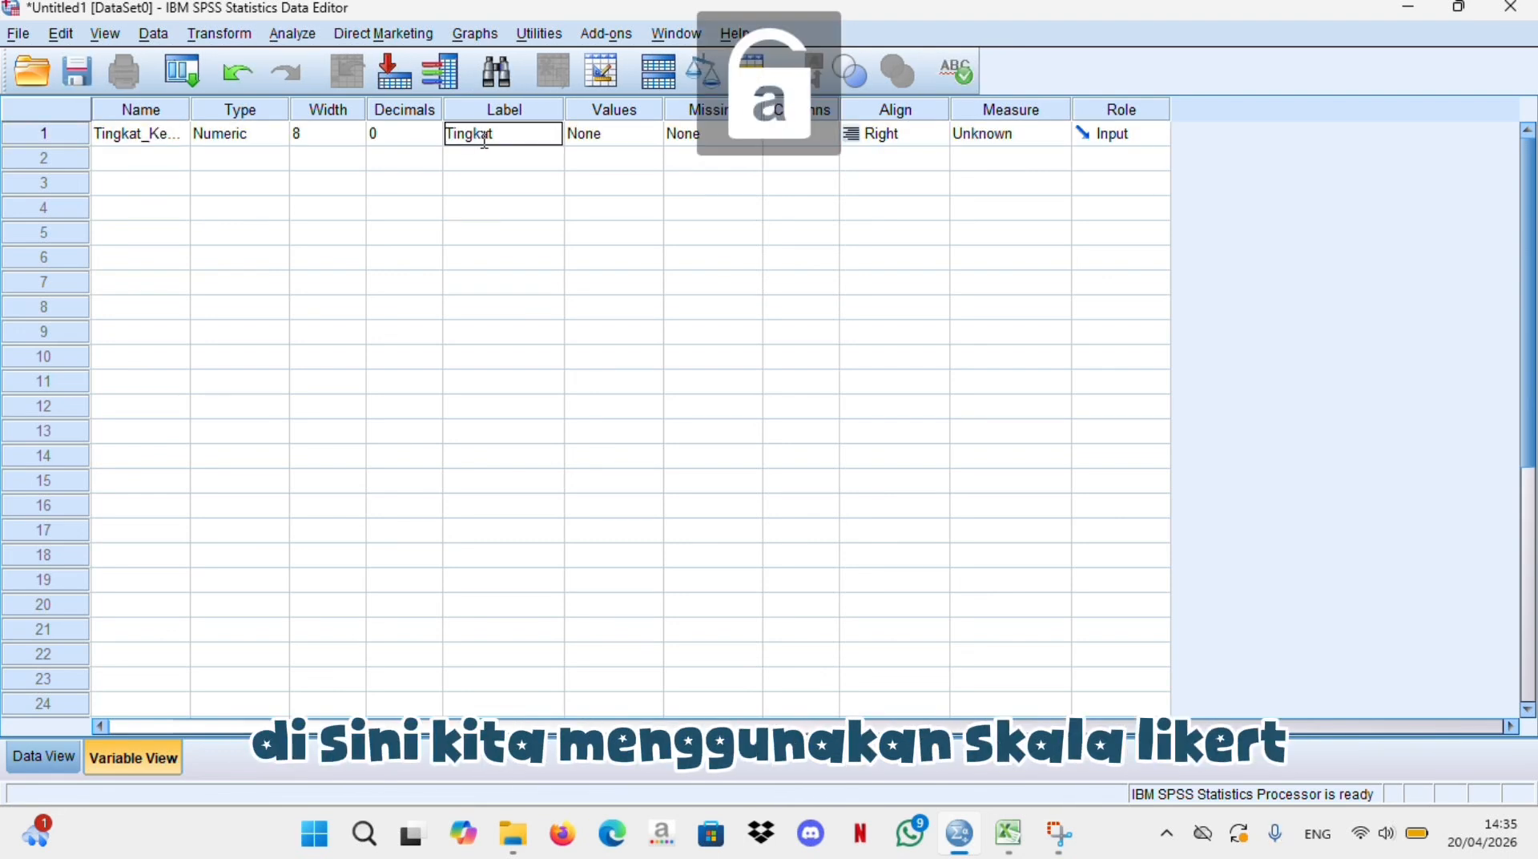
text(epuasan)
key(Caps_Lock)
text(K)
key(Caps_Lock)
text(onsumen)
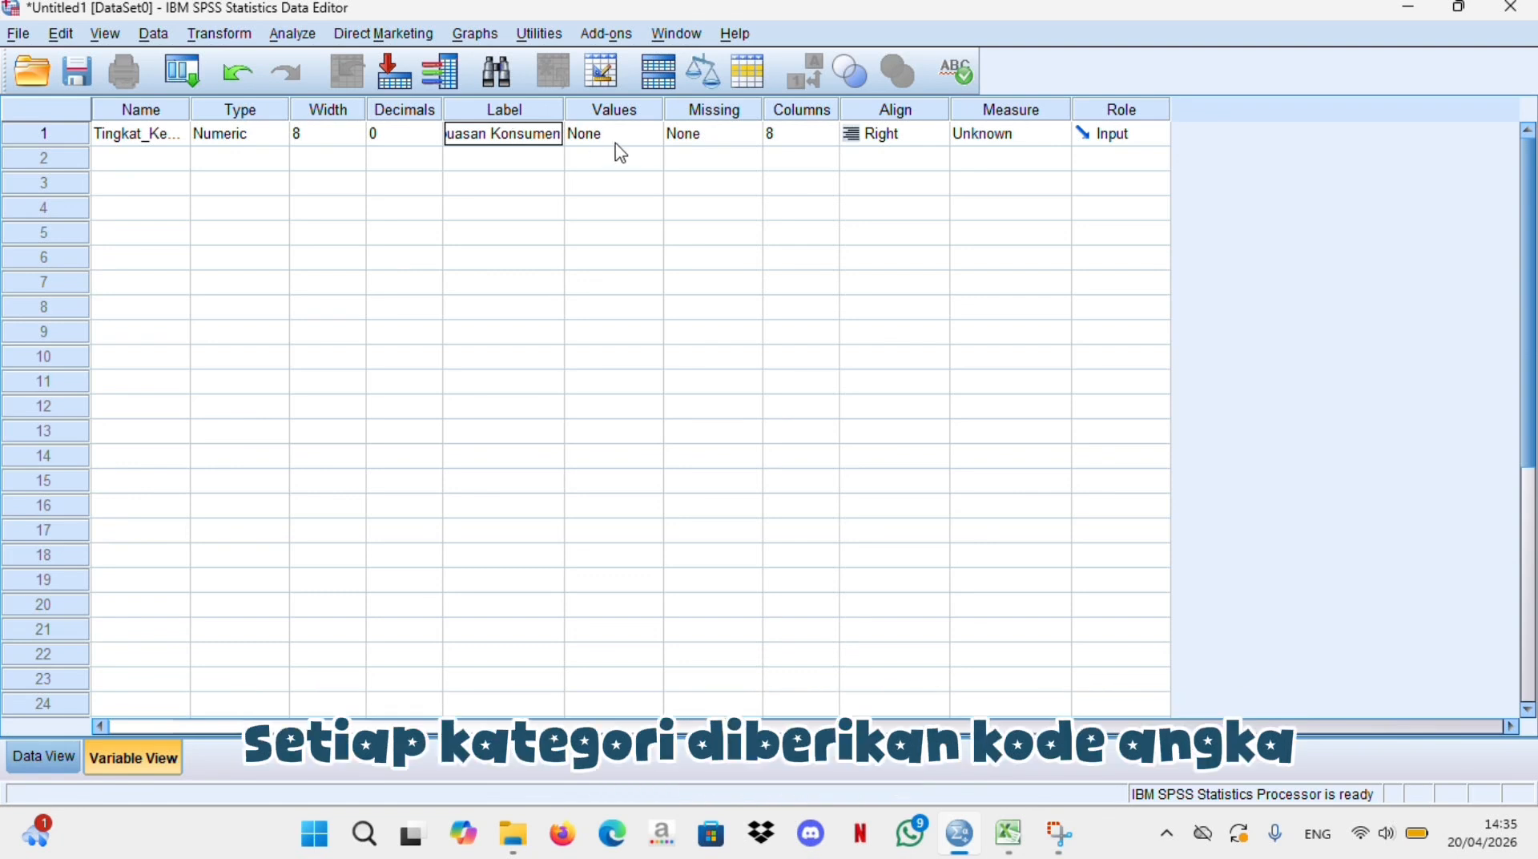
Define the variable's value labels: 1 Sangat Tidak Puas, 2 Tidak Puas, 3 Netral, 4 Puas and 5 Sangat Puas
click(644, 134)
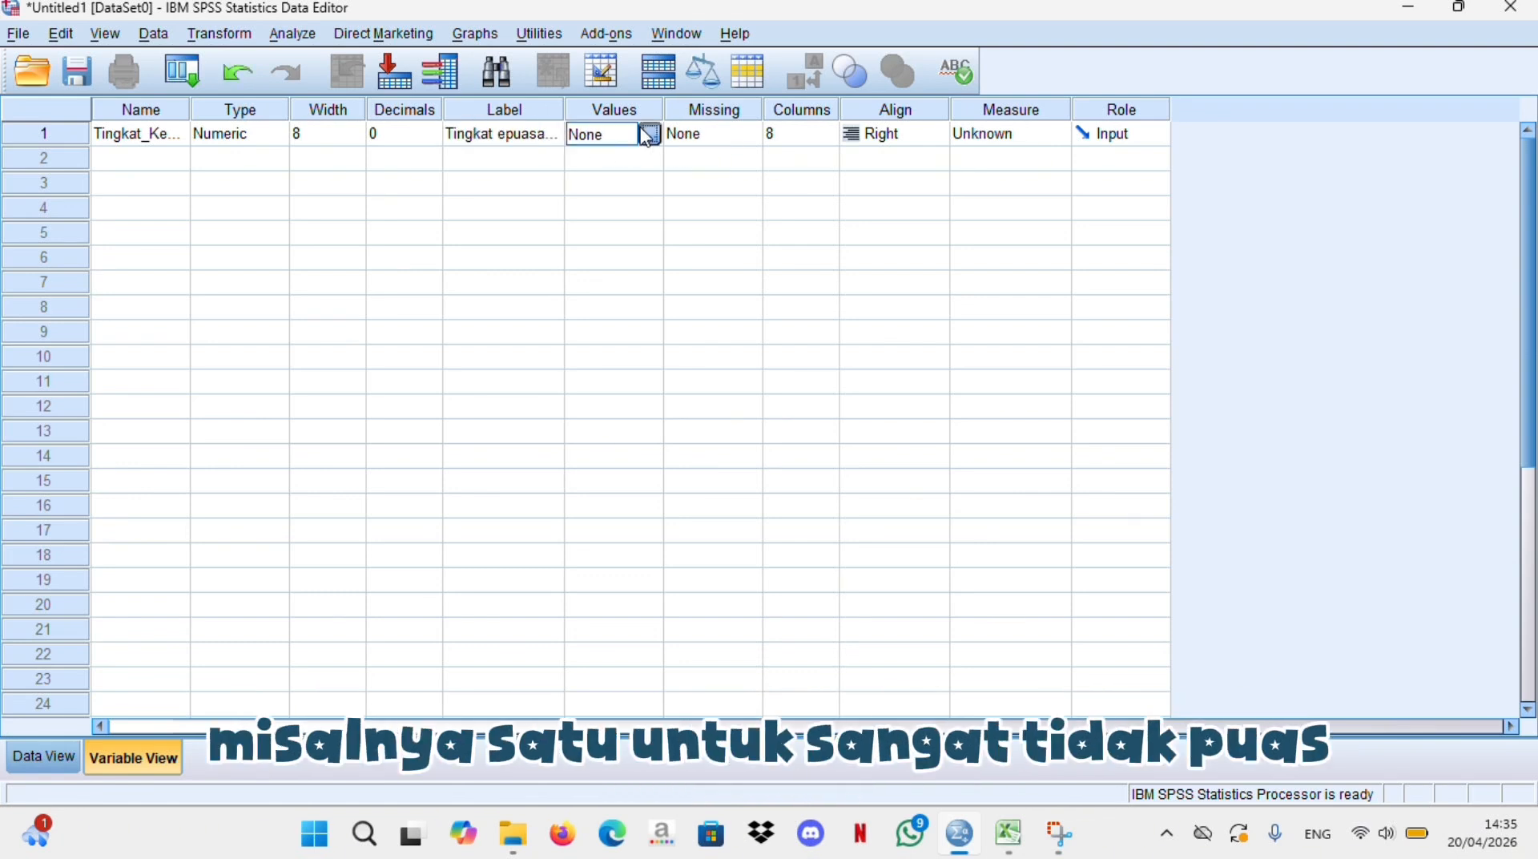
click(646, 134)
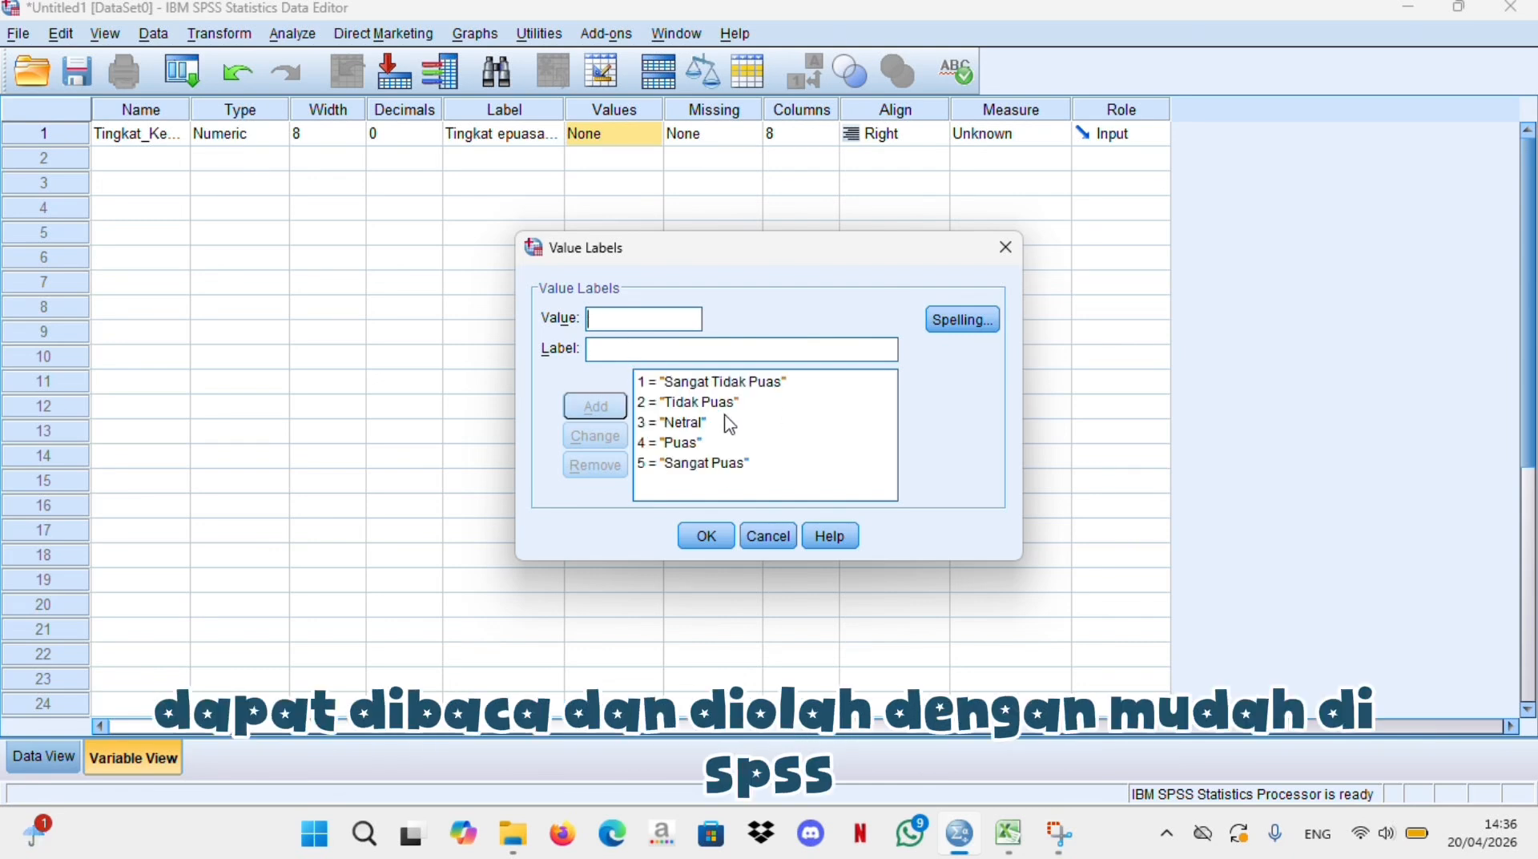
click(706, 536)
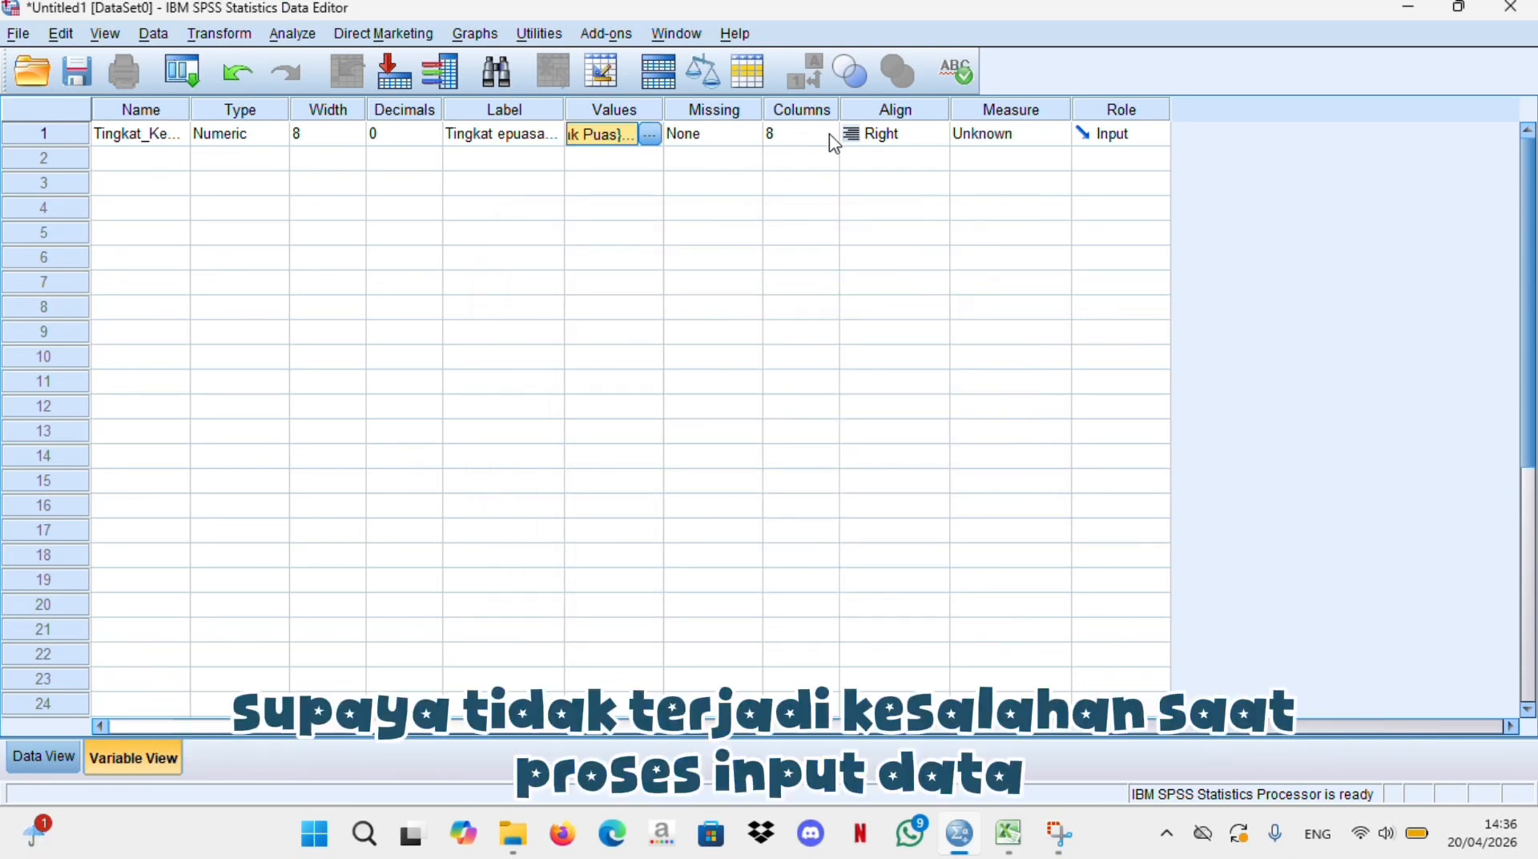
Set the variable's alignment to Center and its measurement level to Nominal
click(900, 136)
click(901, 204)
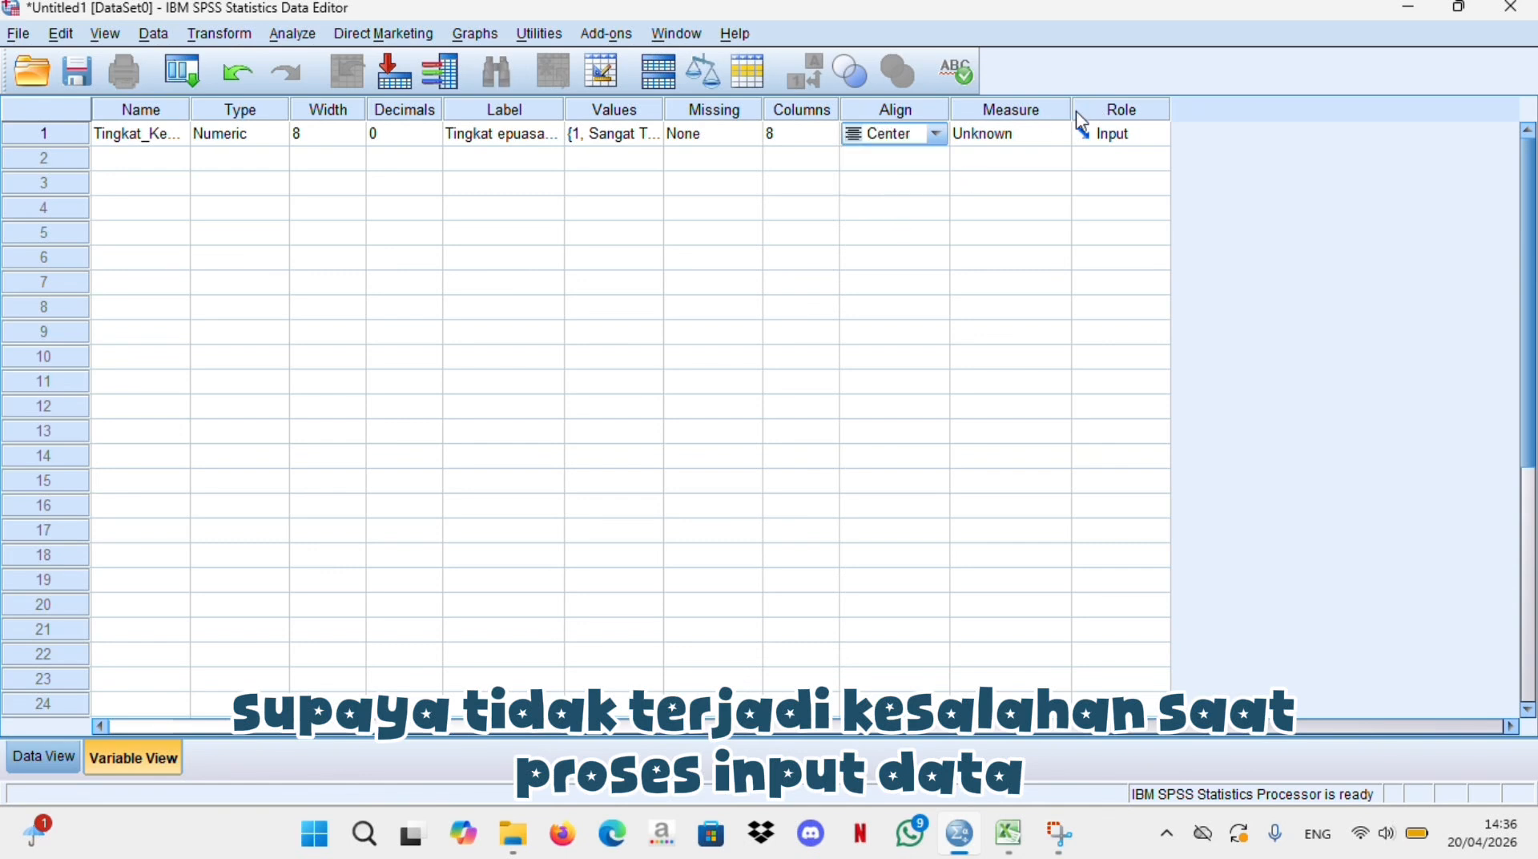
click(1011, 134)
click(1019, 203)
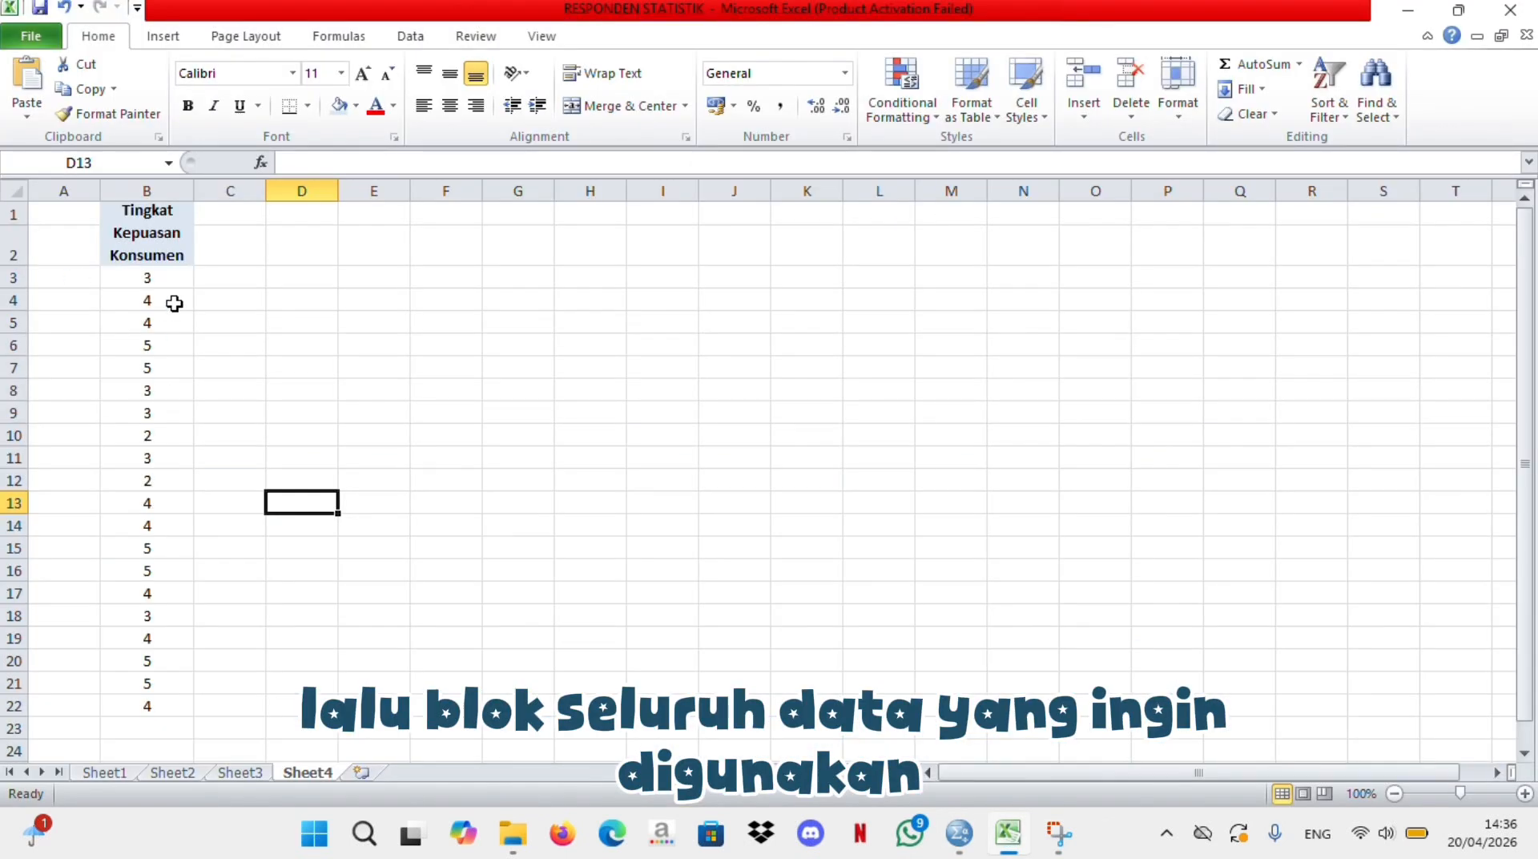
Copy the satisfaction scores in B3:B22 from Excel and paste them into the Tingkat_Kepuasan_Konsumen column of the SPSS Data View
drag(147, 278, 128, 704)
key(ctrl+c)
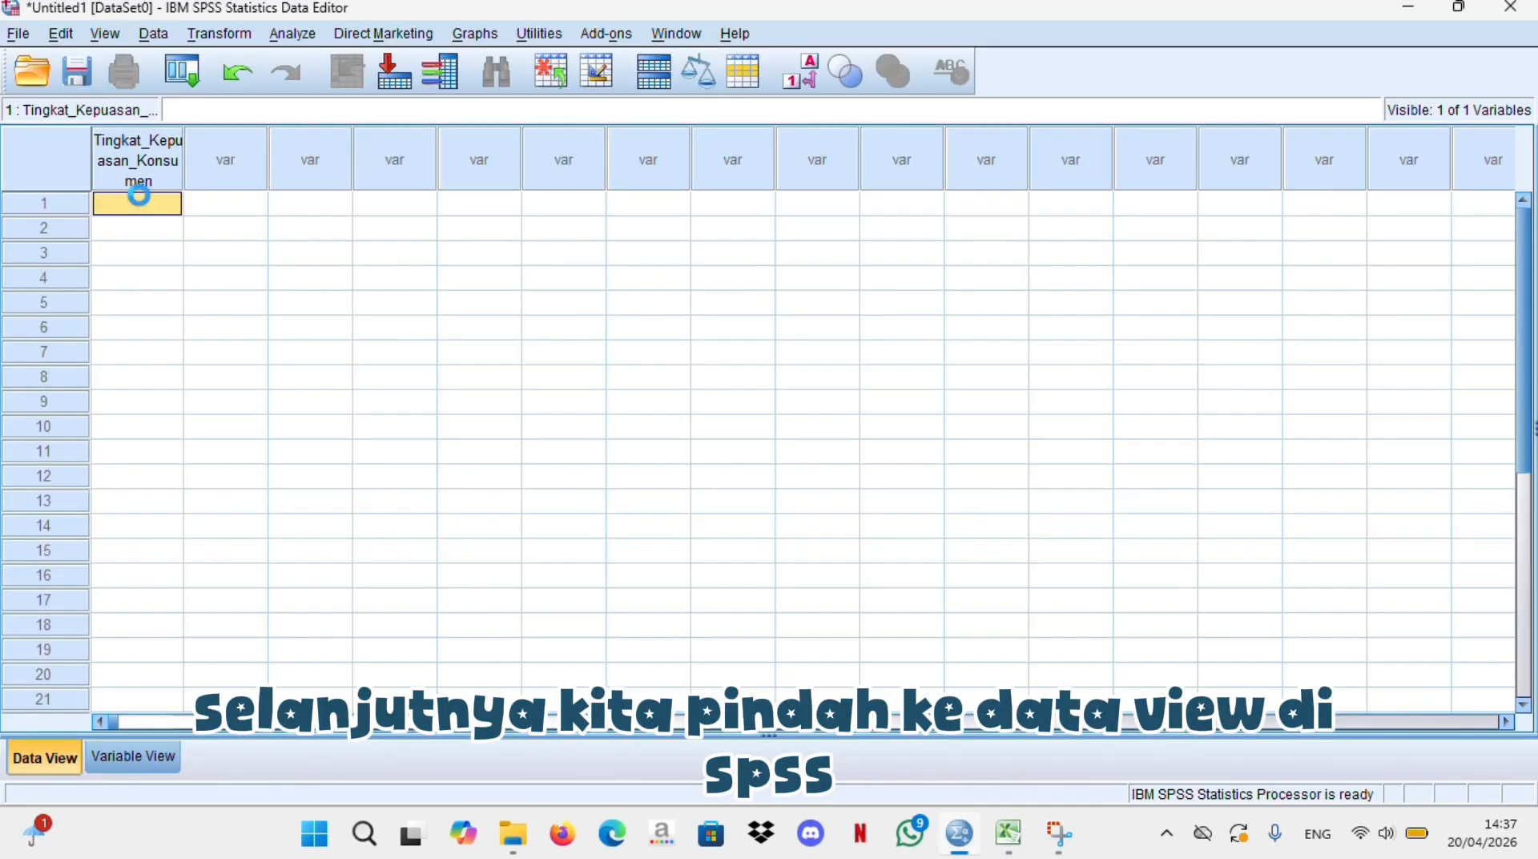
key(ctrl+v)
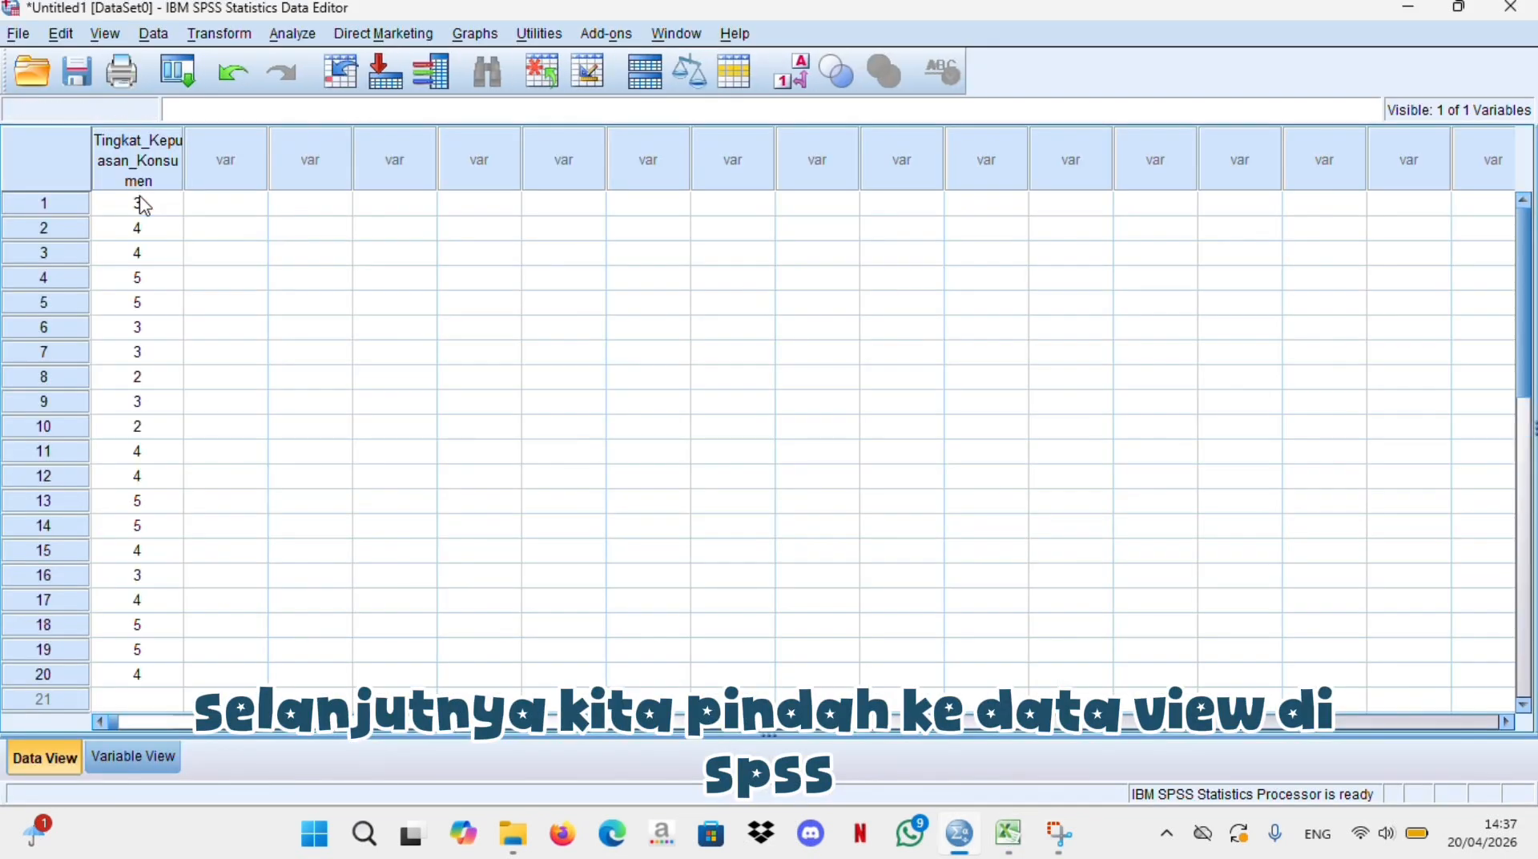
scroll(143, 206, down, 1)
scroll(226, 234, up, 1)
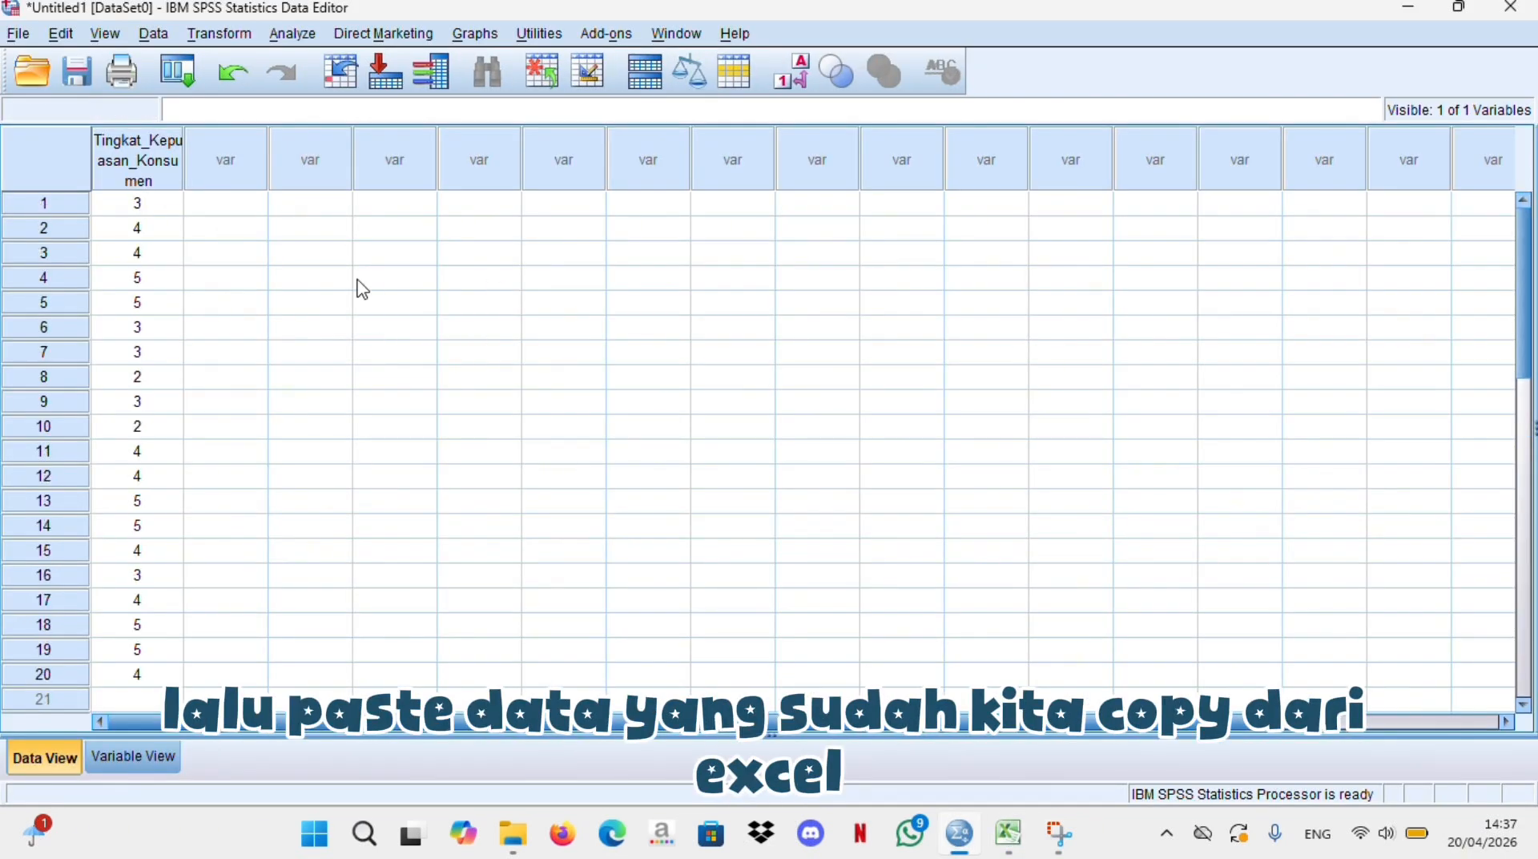
Start a Frequencies analysis under Descriptive Statistics and add the consumer satisfaction variable to it
click(303, 35)
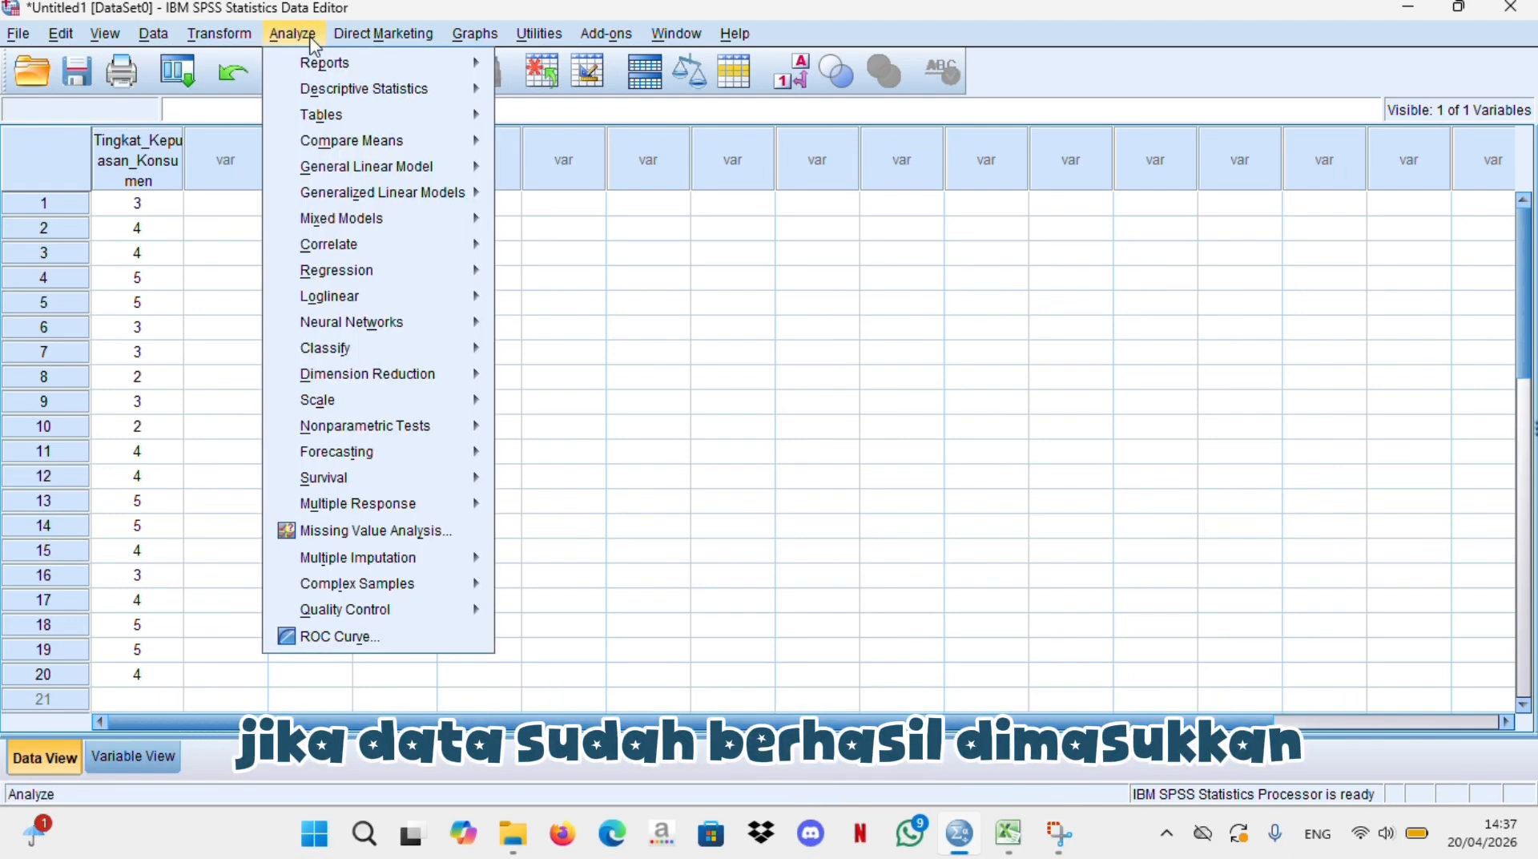
mouse_move(374, 95)
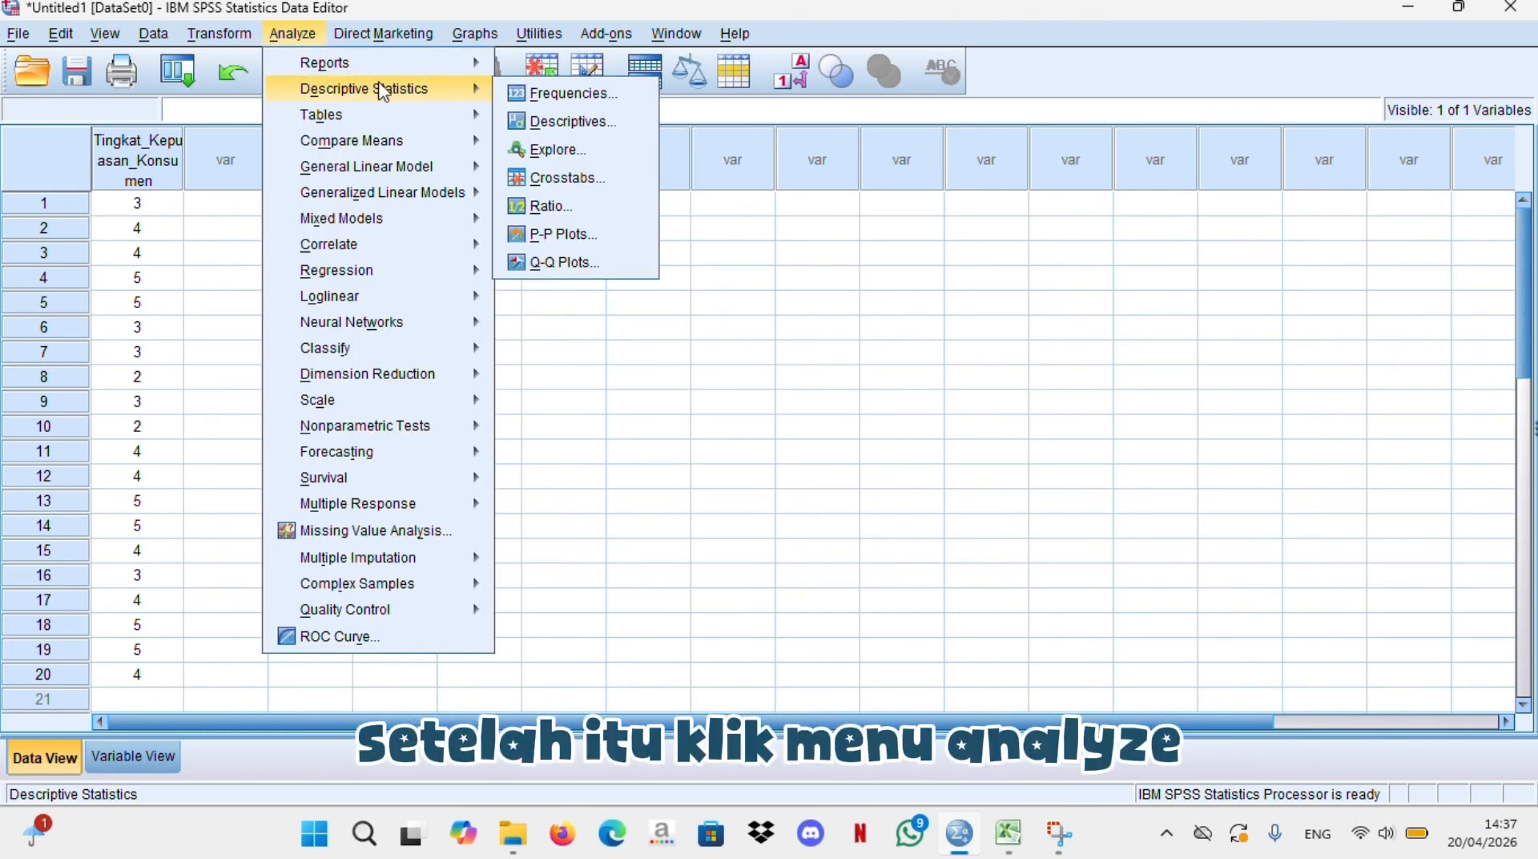
click(613, 95)
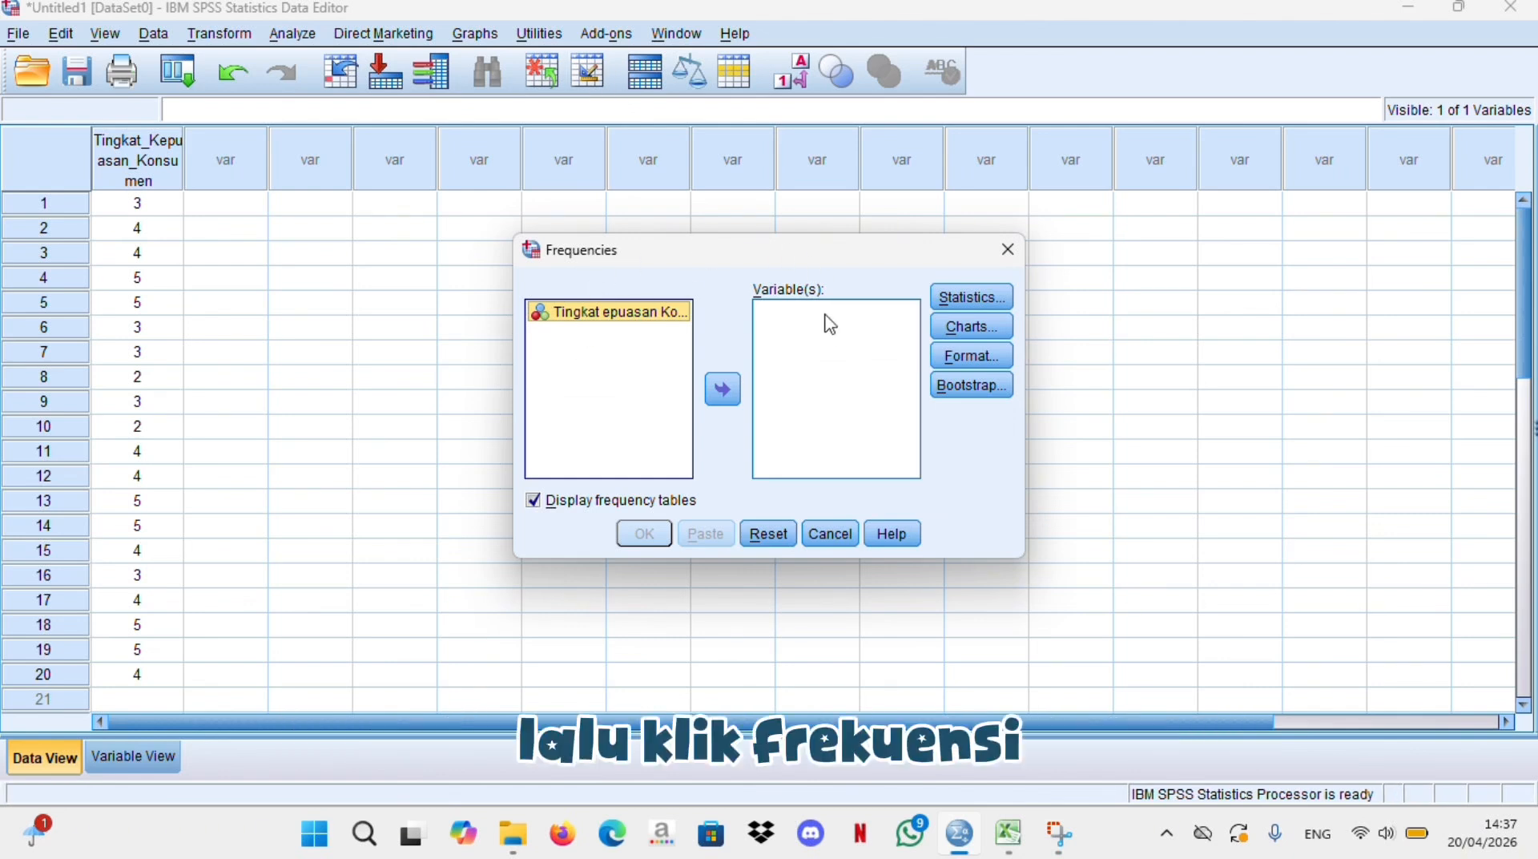
click(722, 390)
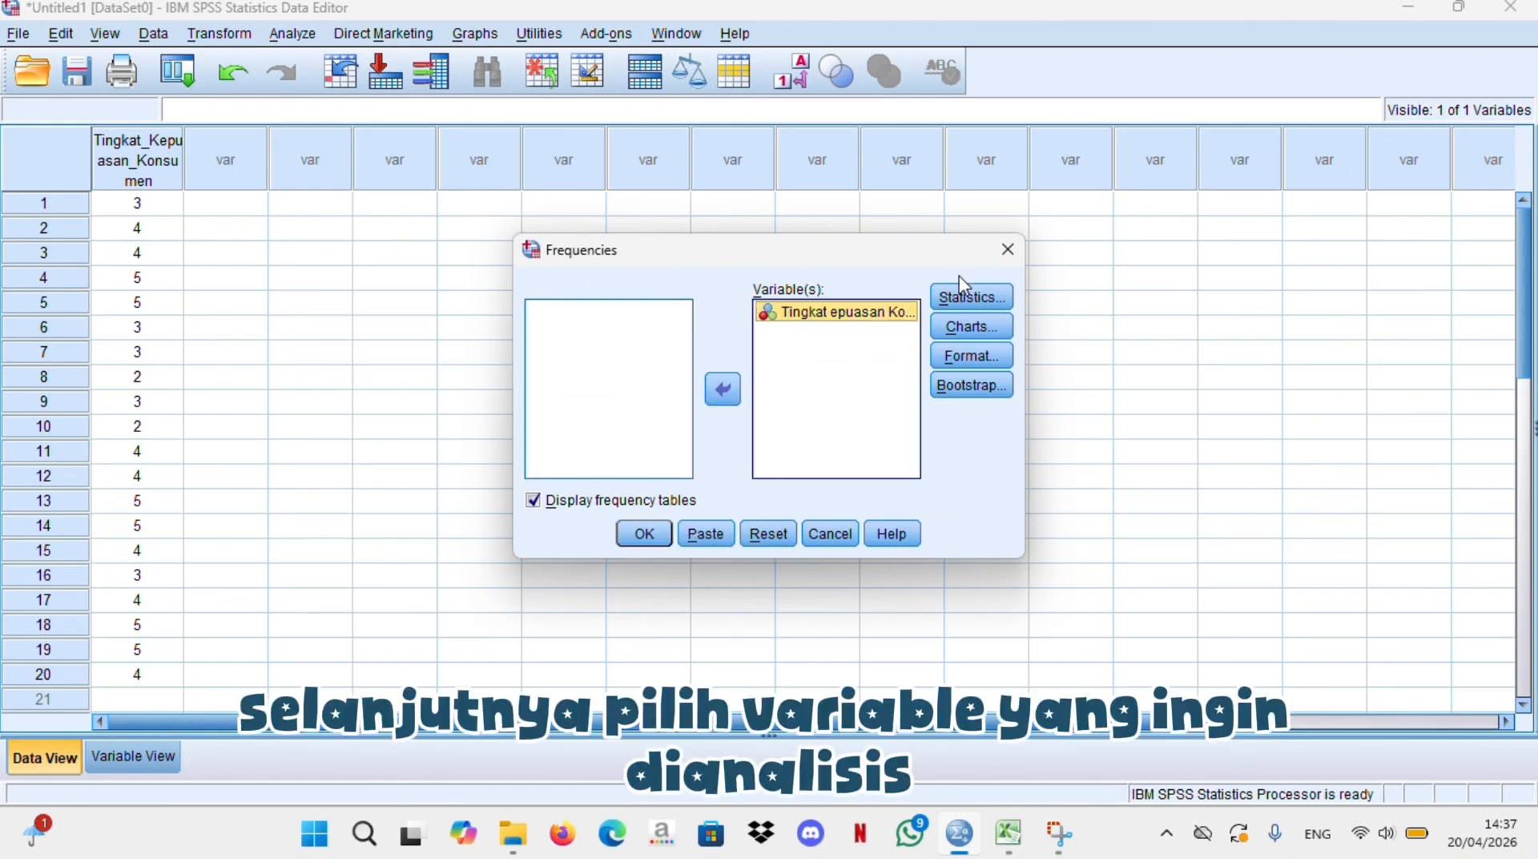
Include quartiles, mean, median, mode and sum in the statistics of the frequency analysis
click(959, 298)
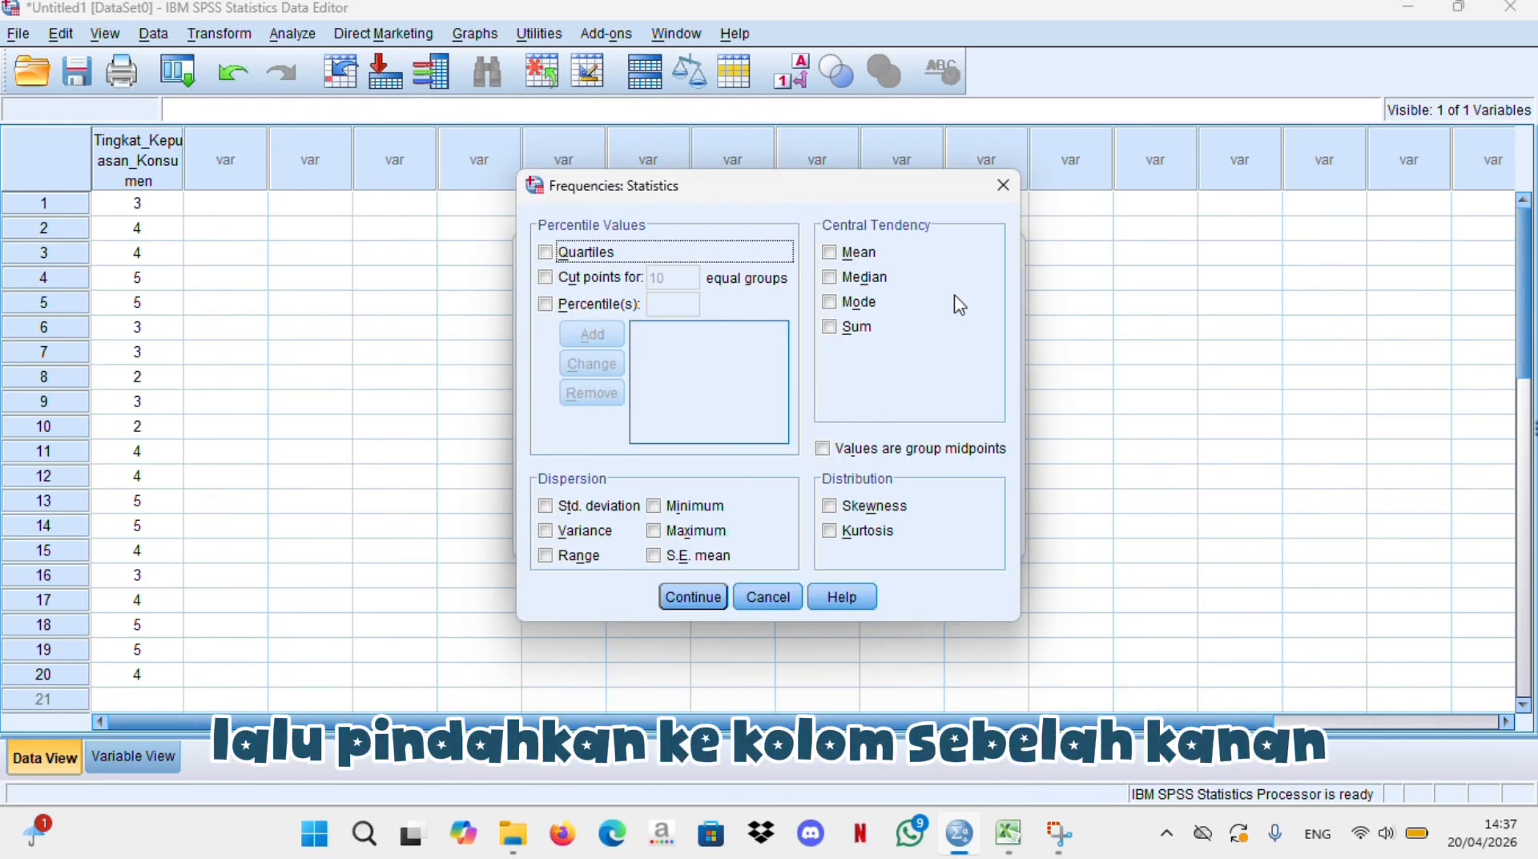
click(547, 253)
click(845, 255)
click(833, 278)
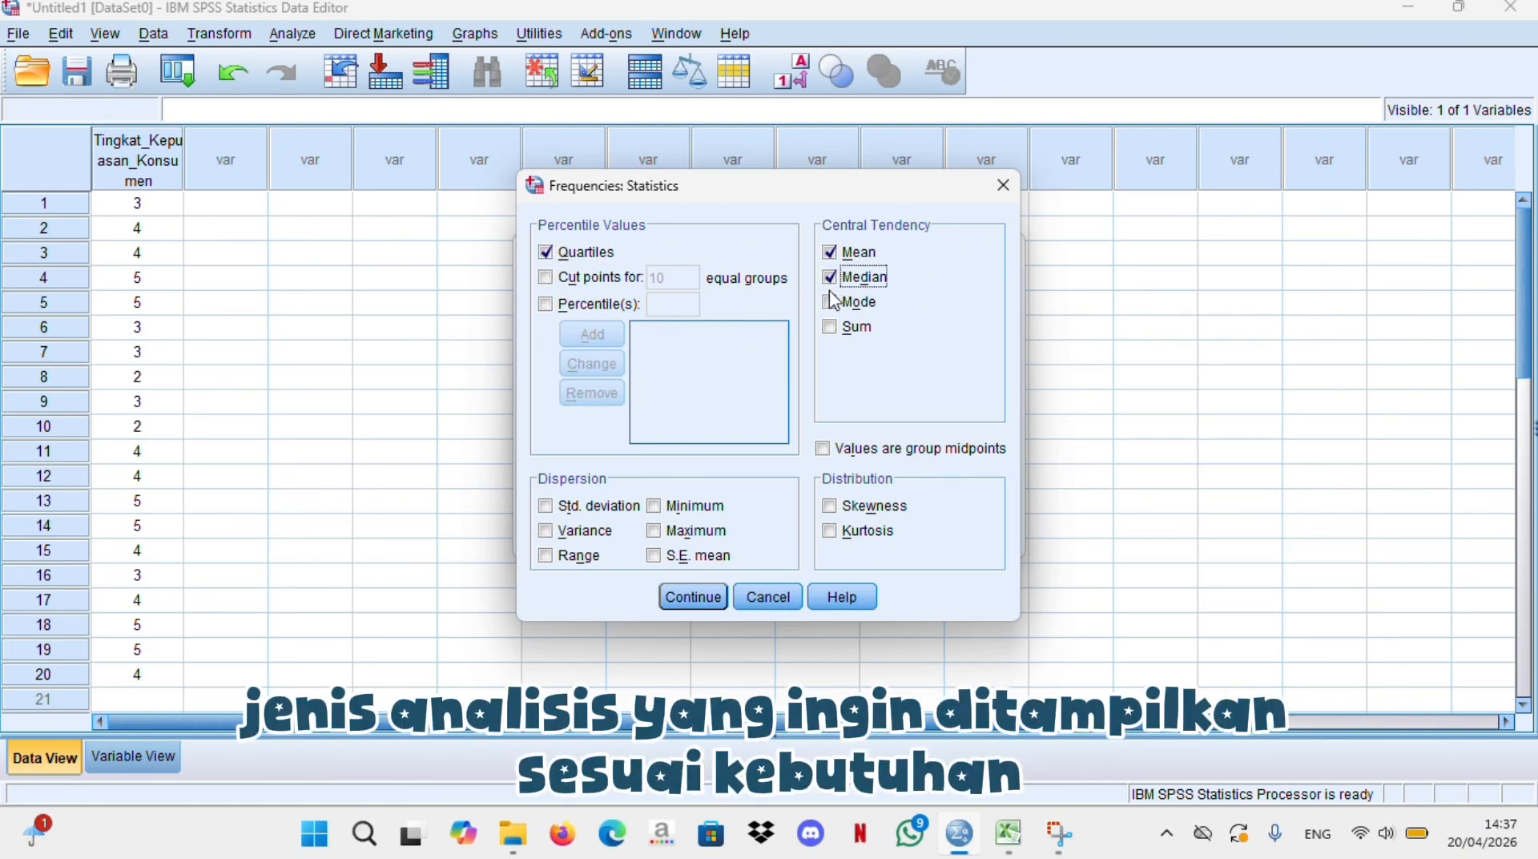
click(833, 303)
click(834, 328)
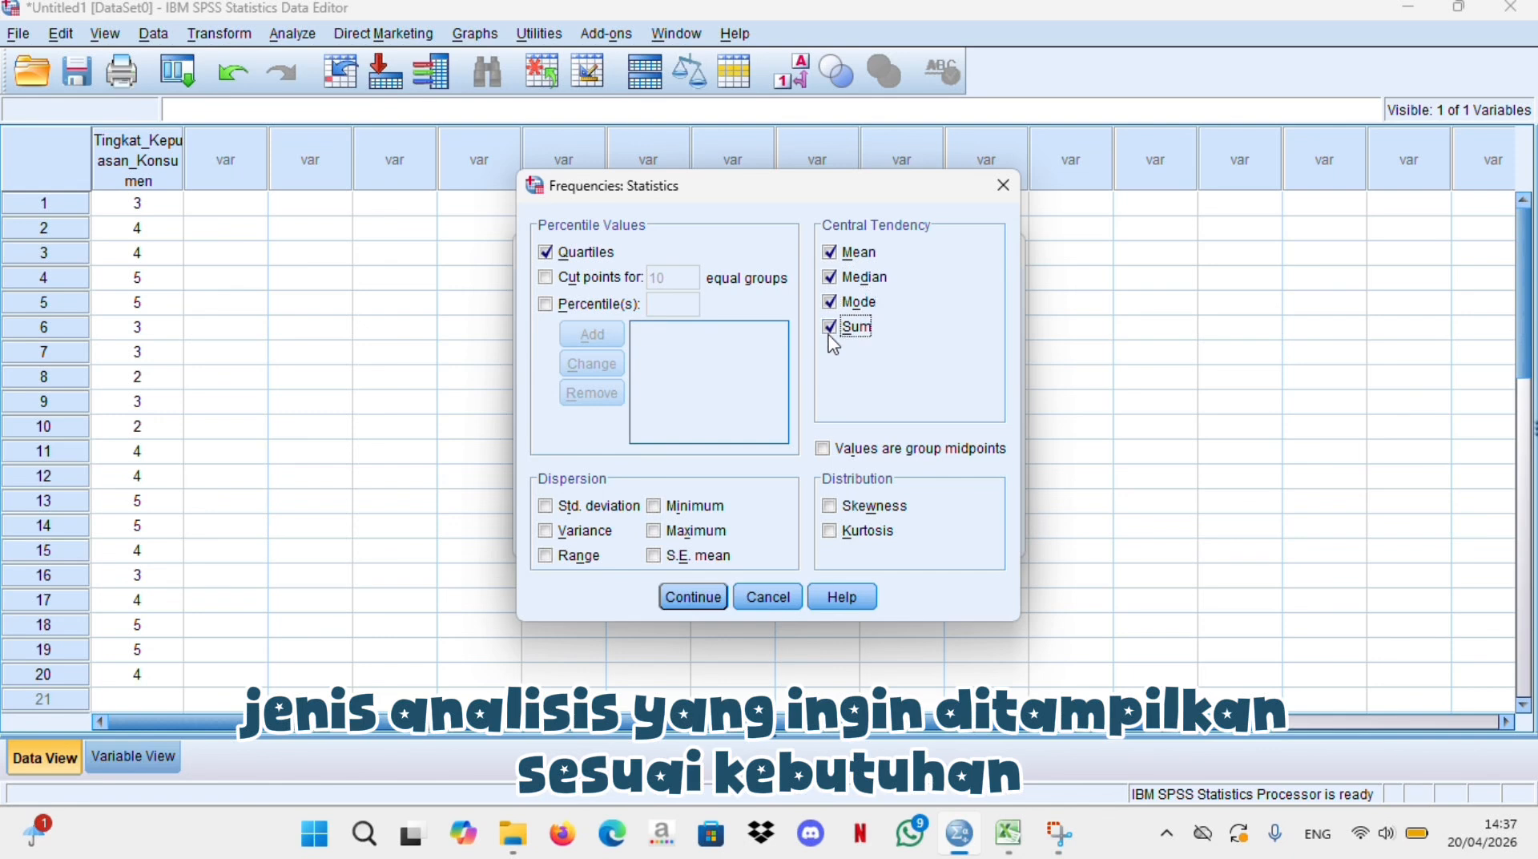
Add minimum, maximum and standard deviation to the statistics, and treat the values as group midpoints
click(654, 506)
click(654, 530)
click(546, 506)
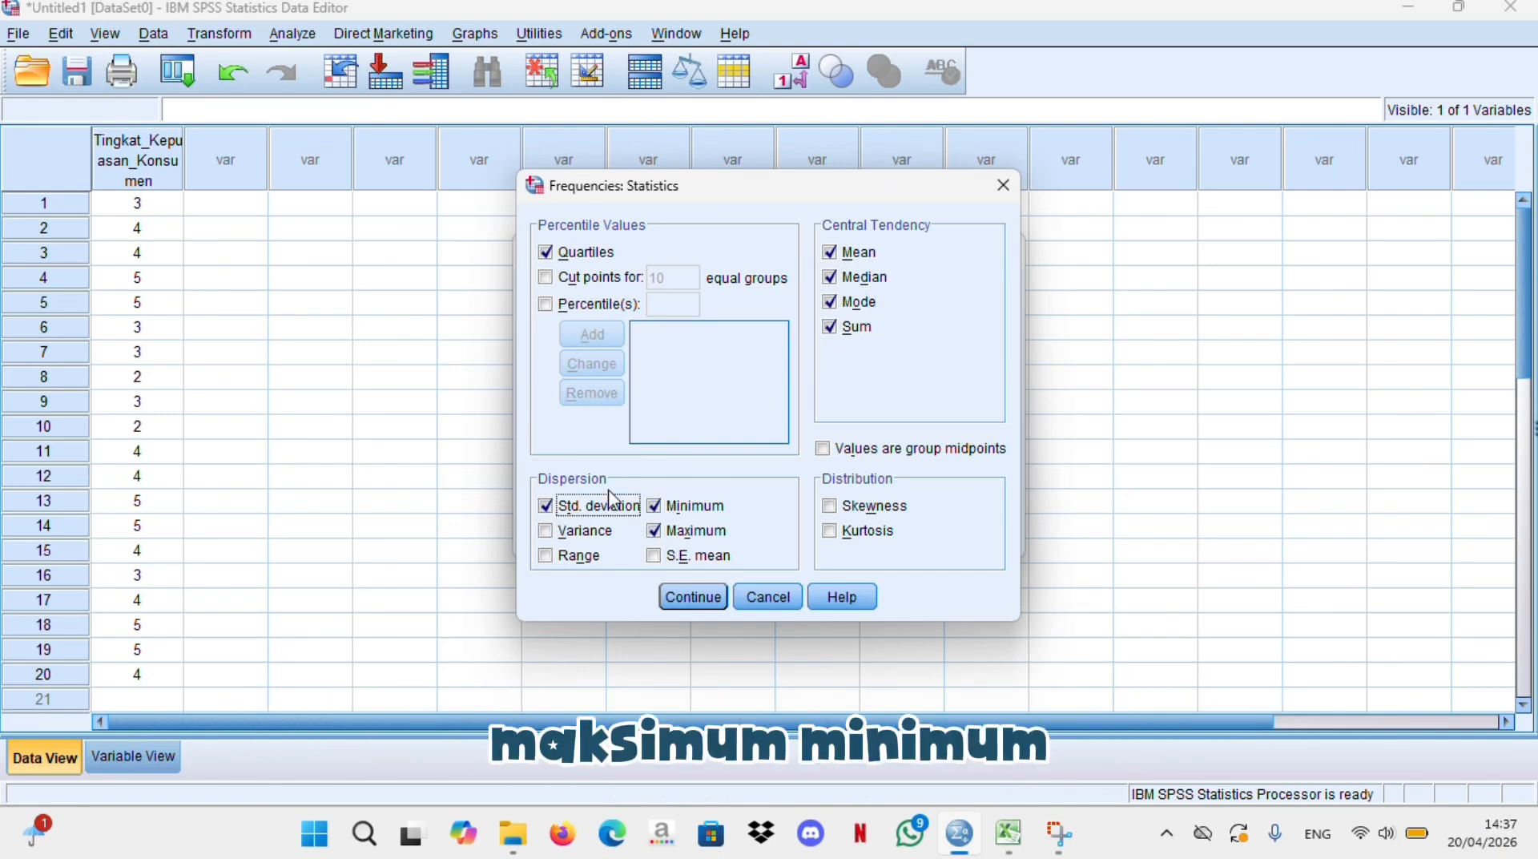
click(825, 449)
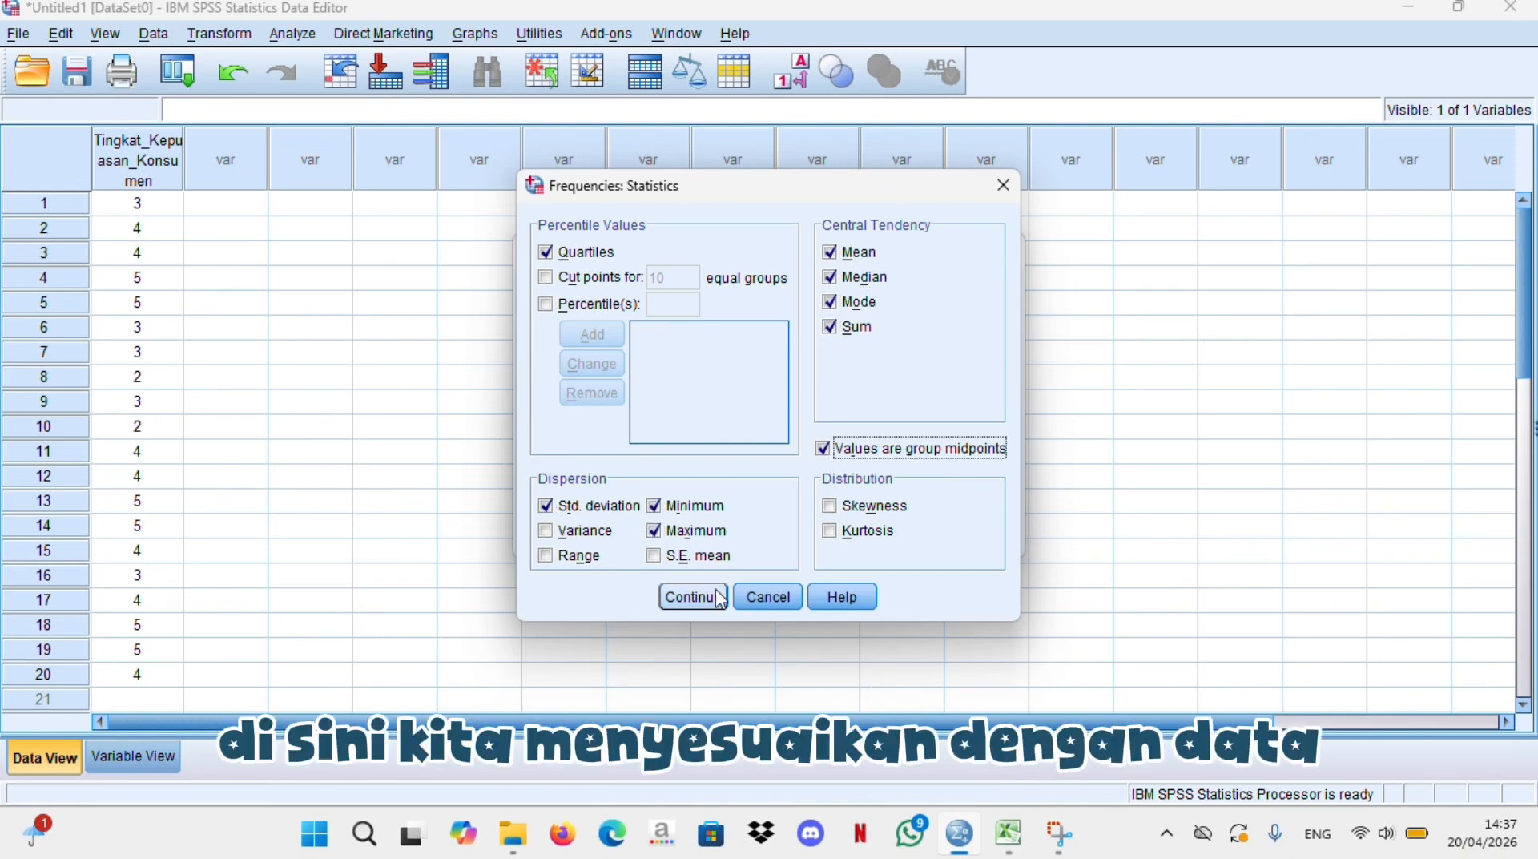
click(690, 596)
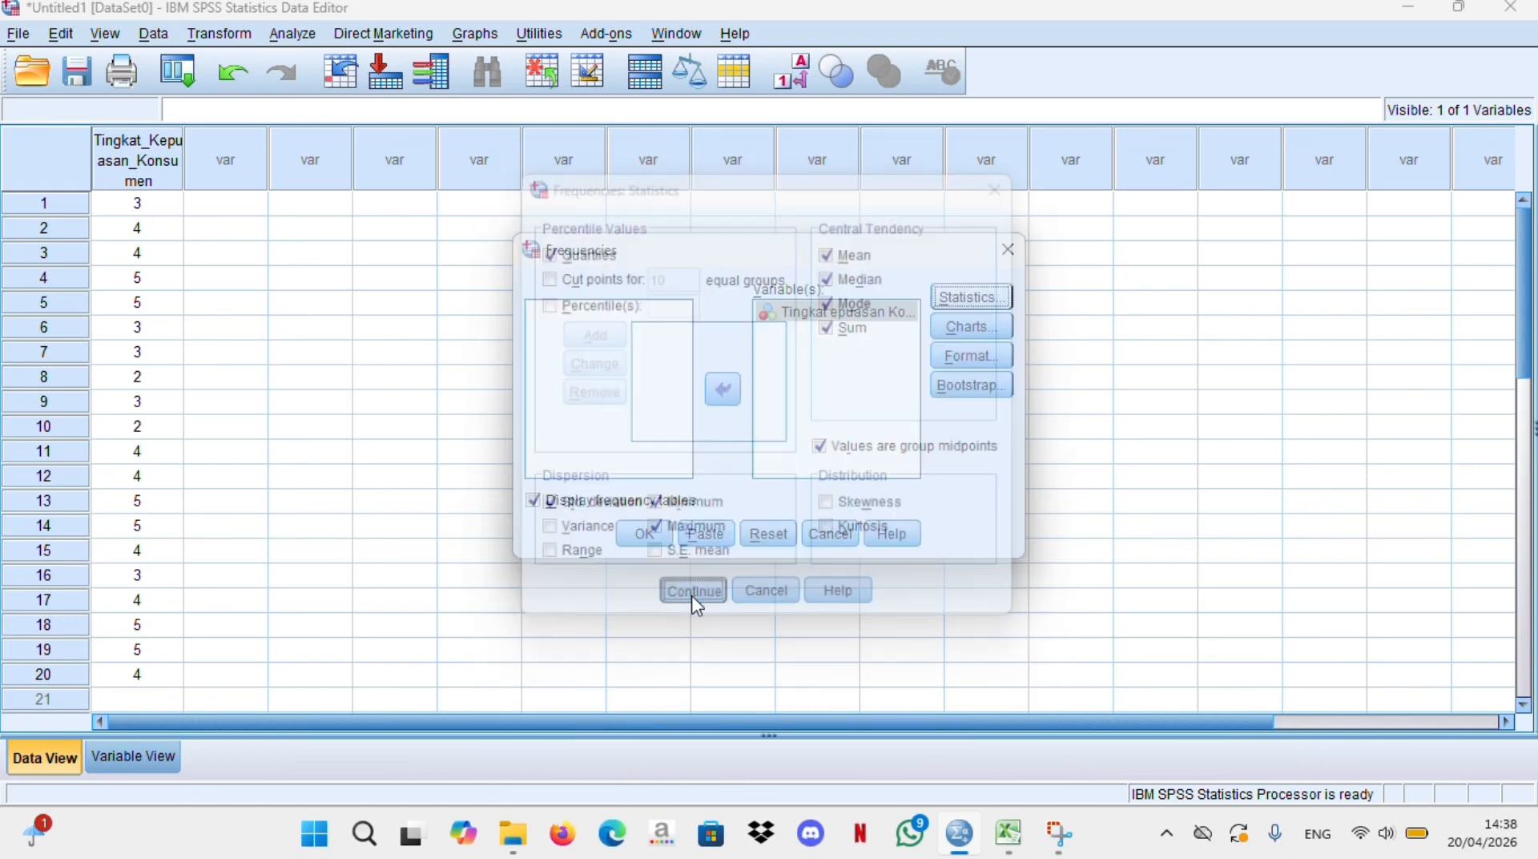
Choose histograms as the chart type and run the frequency analysis
click(975, 328)
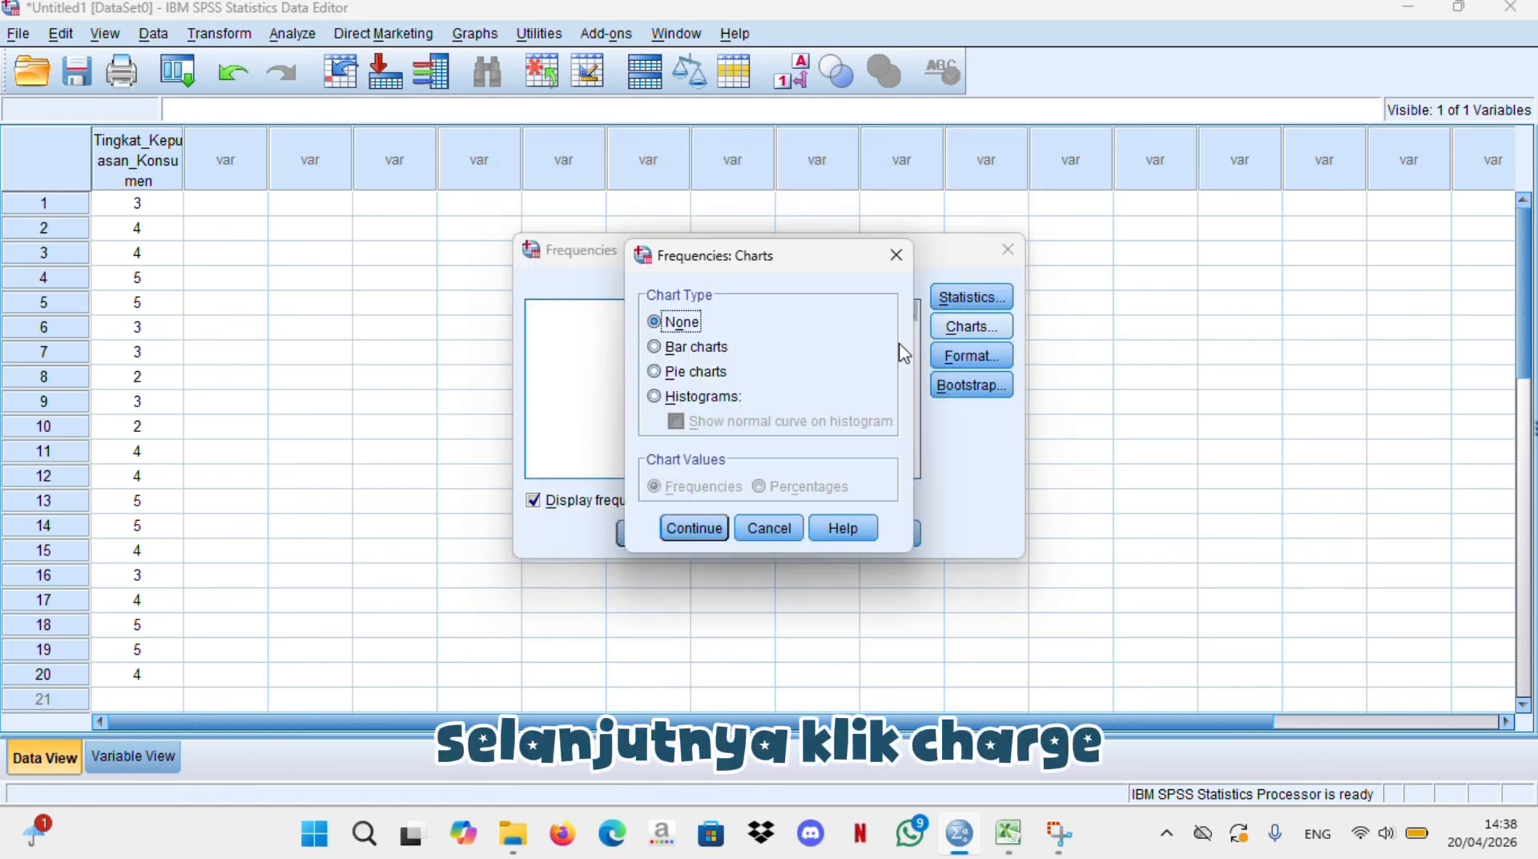
click(655, 396)
click(665, 535)
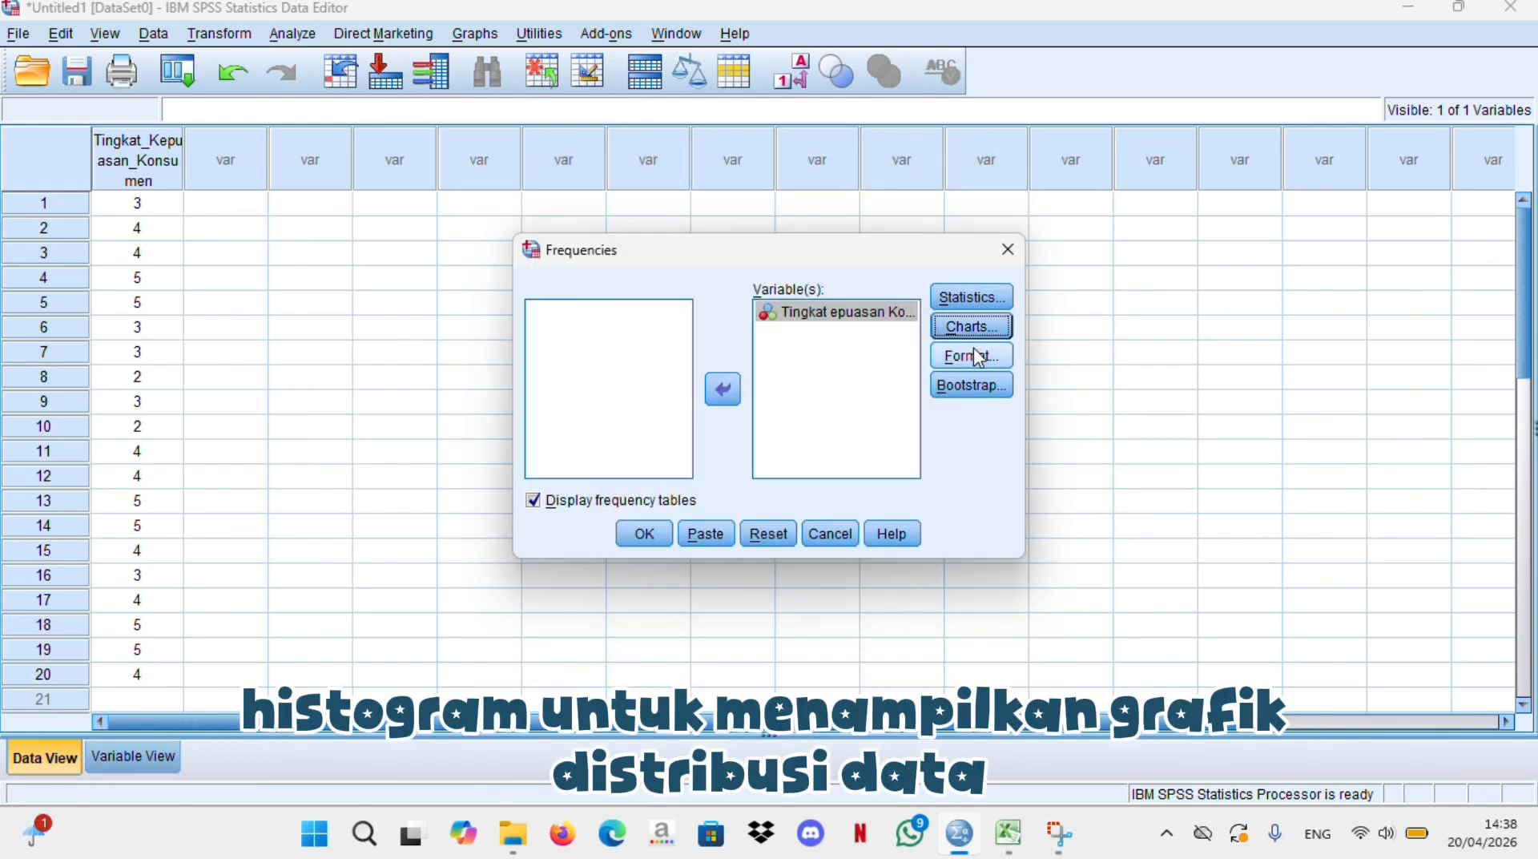
click(645, 534)
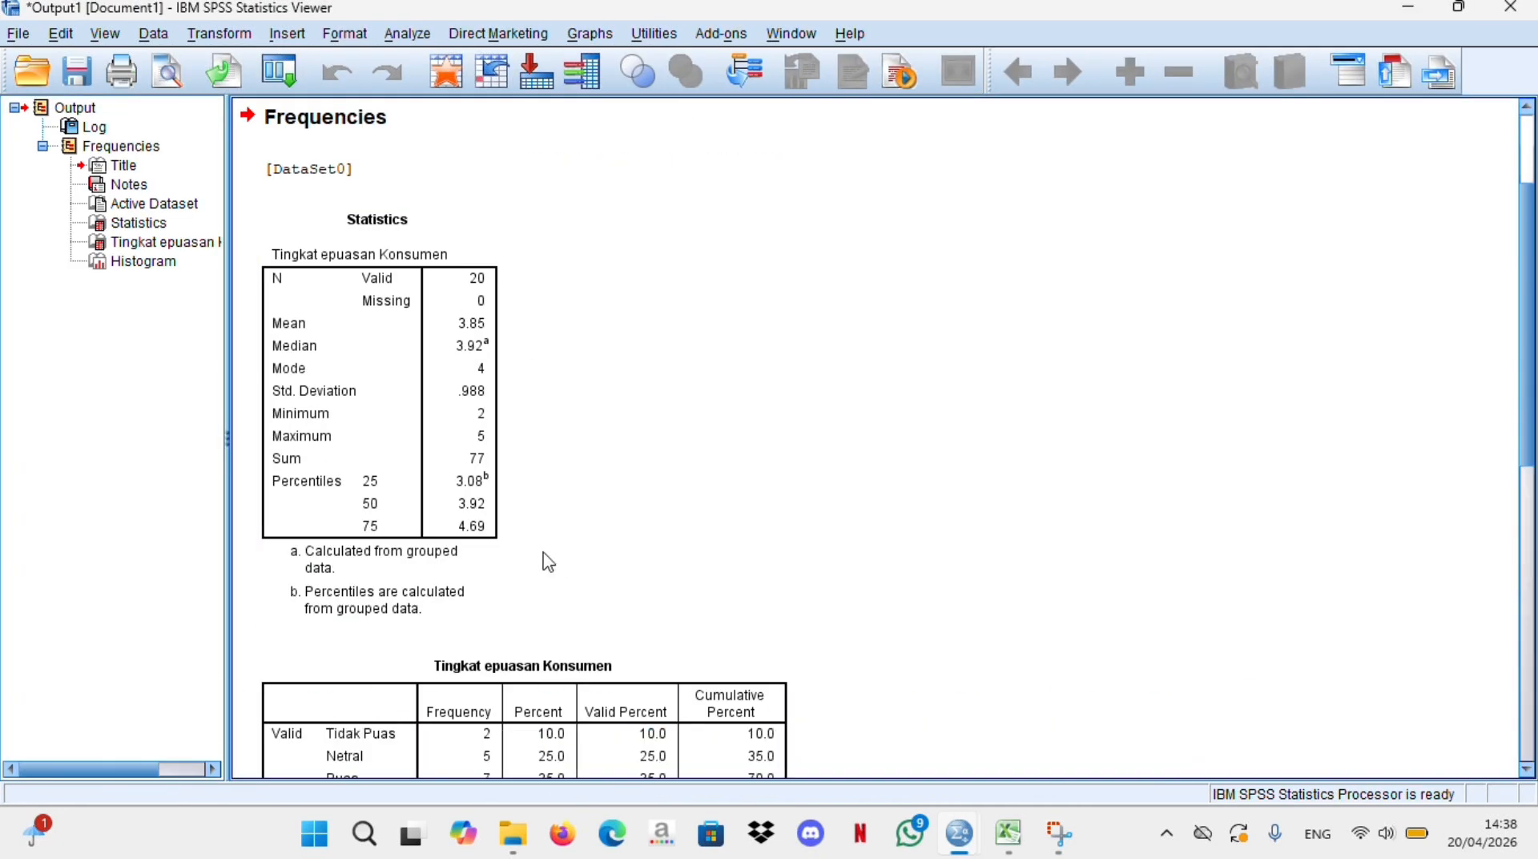
Examine the statistics table, the frequency table and the histogram in the analysis output
scroll(556, 557, down, 10)
scroll(559, 559, up, 12)
scroll(559, 559, down, 1)
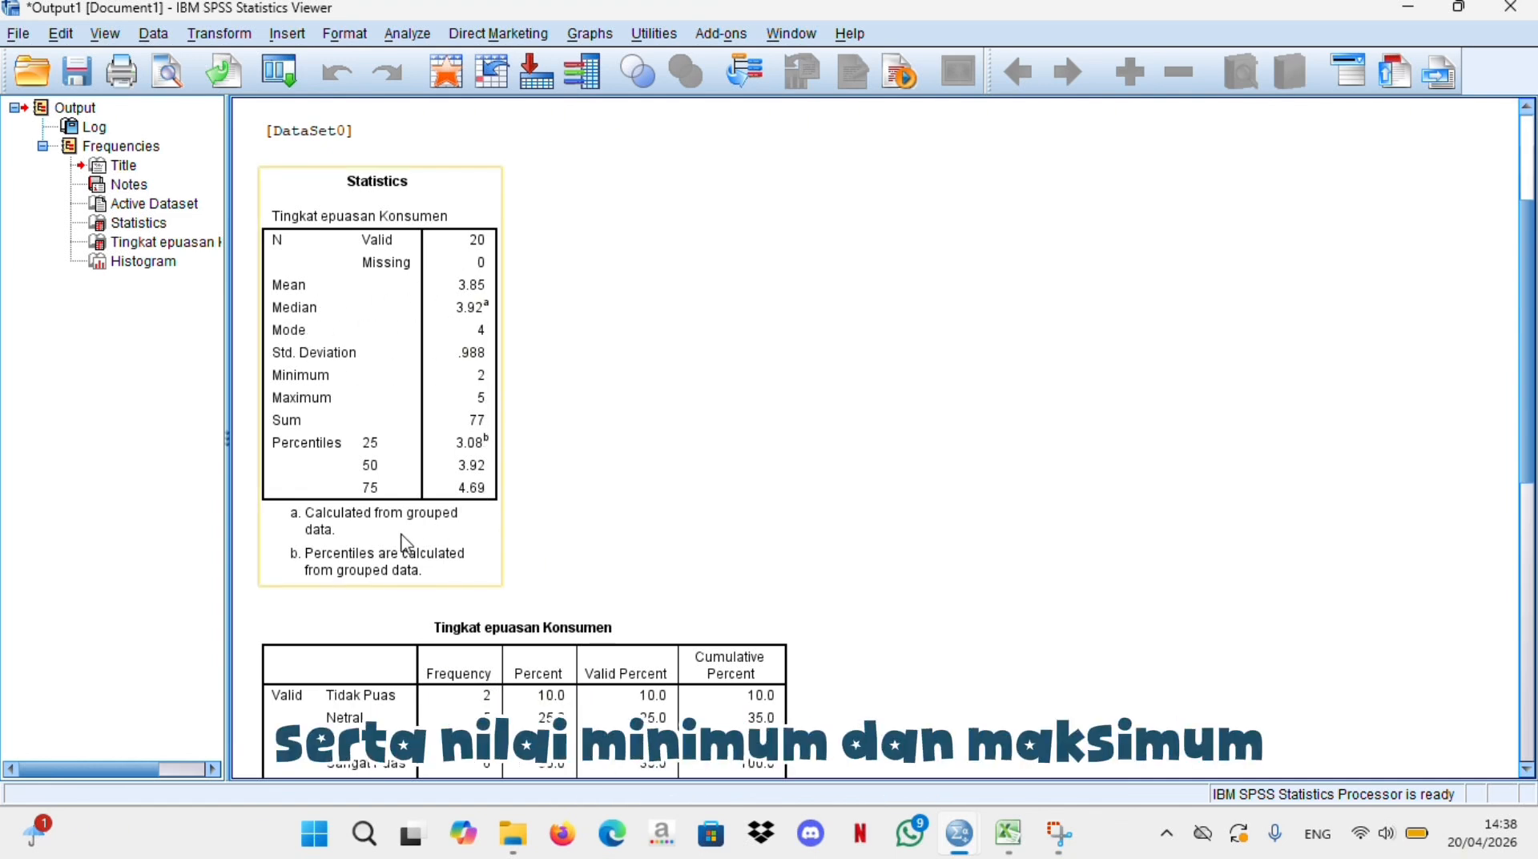
scroll(406, 544, down, 10)
scroll(686, 566, up, 3)
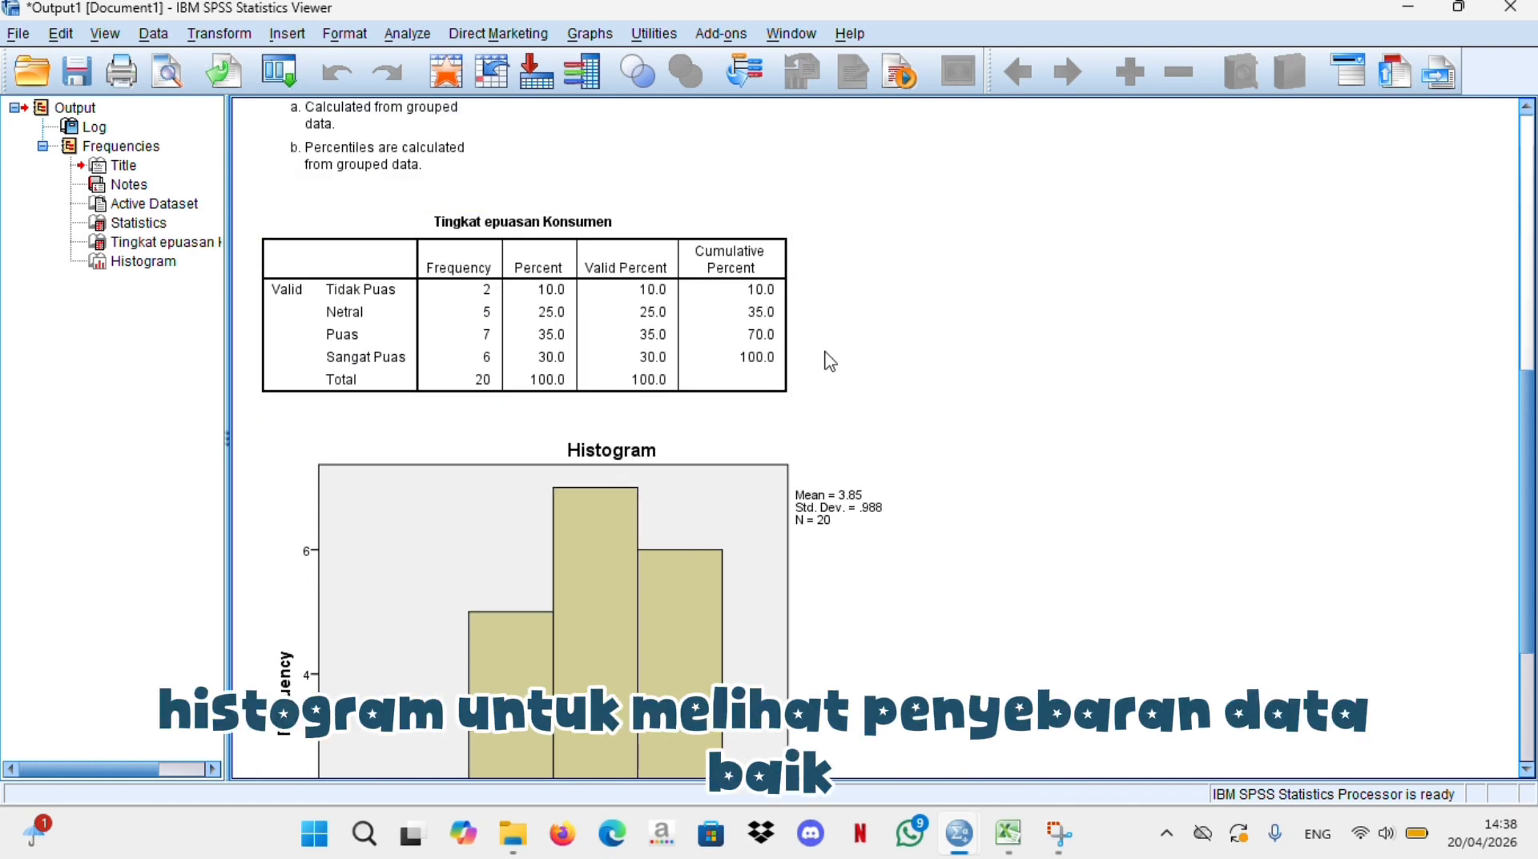
scroll(830, 362, down, 5)
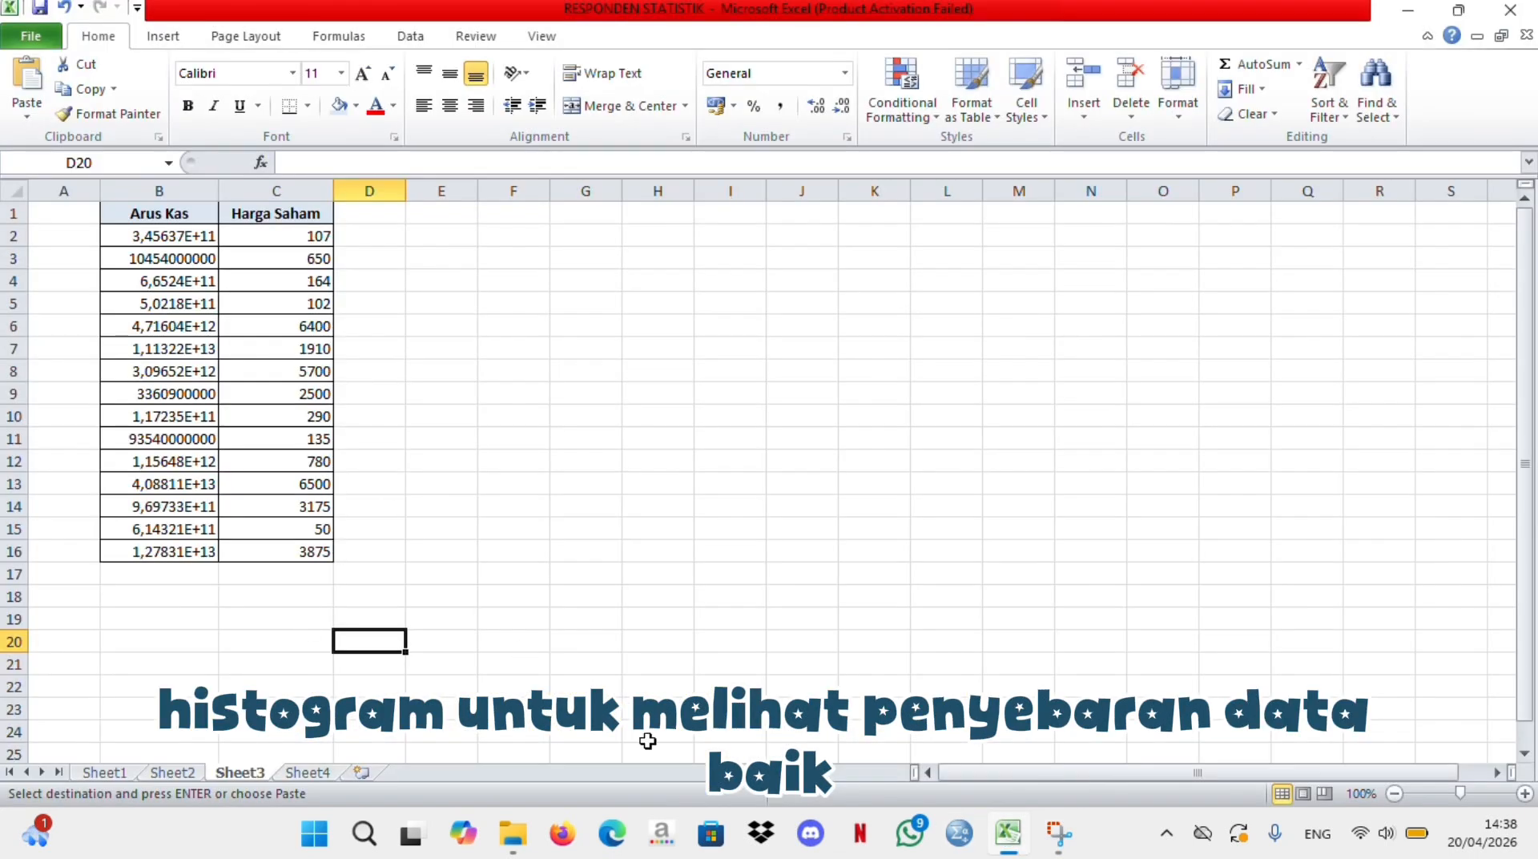
Switch to the SPSS data editor and name the first variable Arus_Kas
click(962, 838)
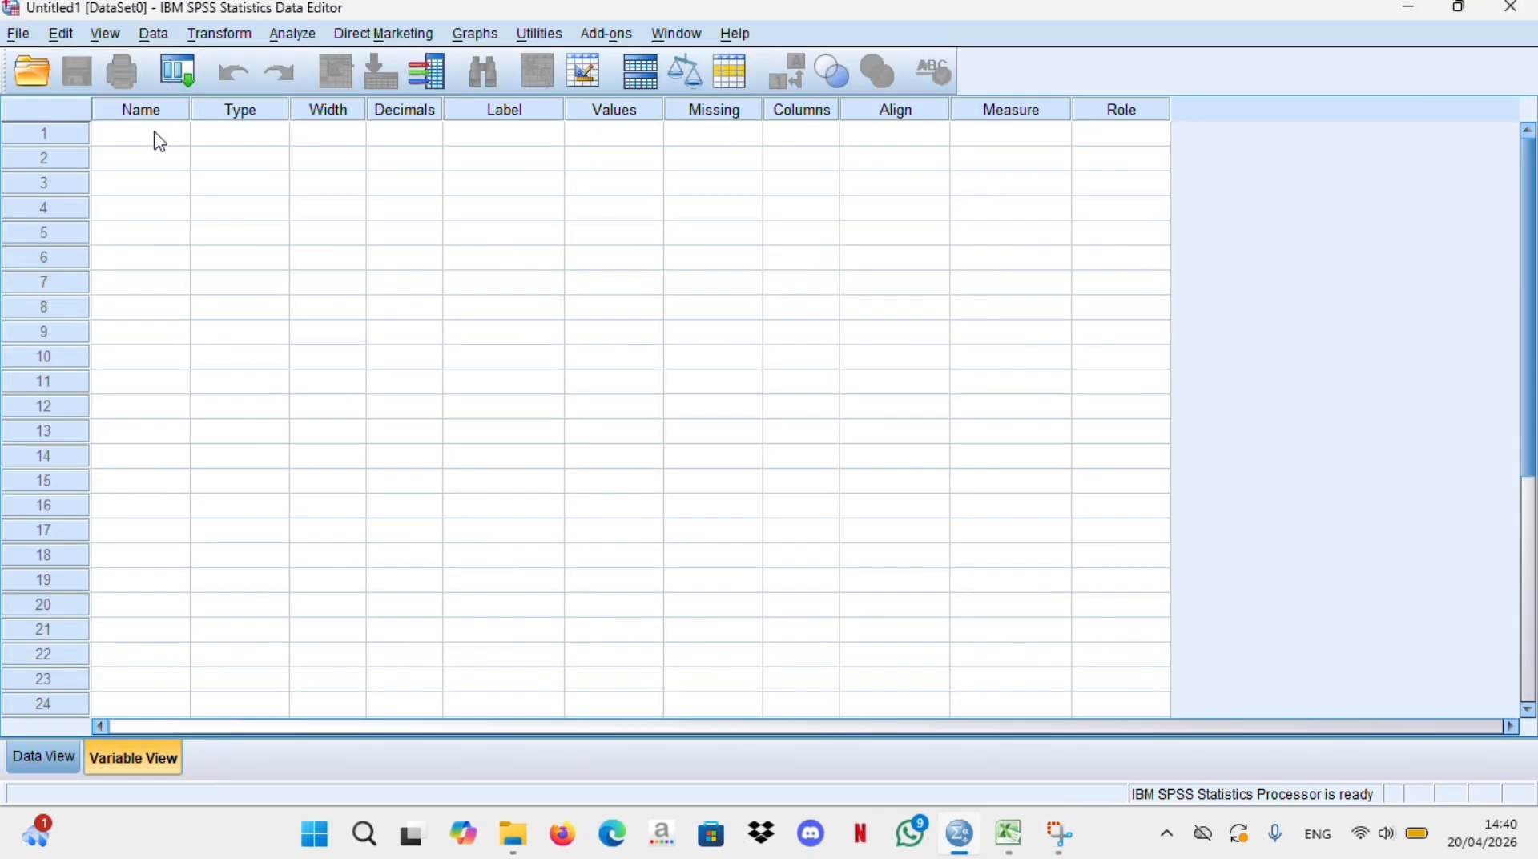
click(157, 138)
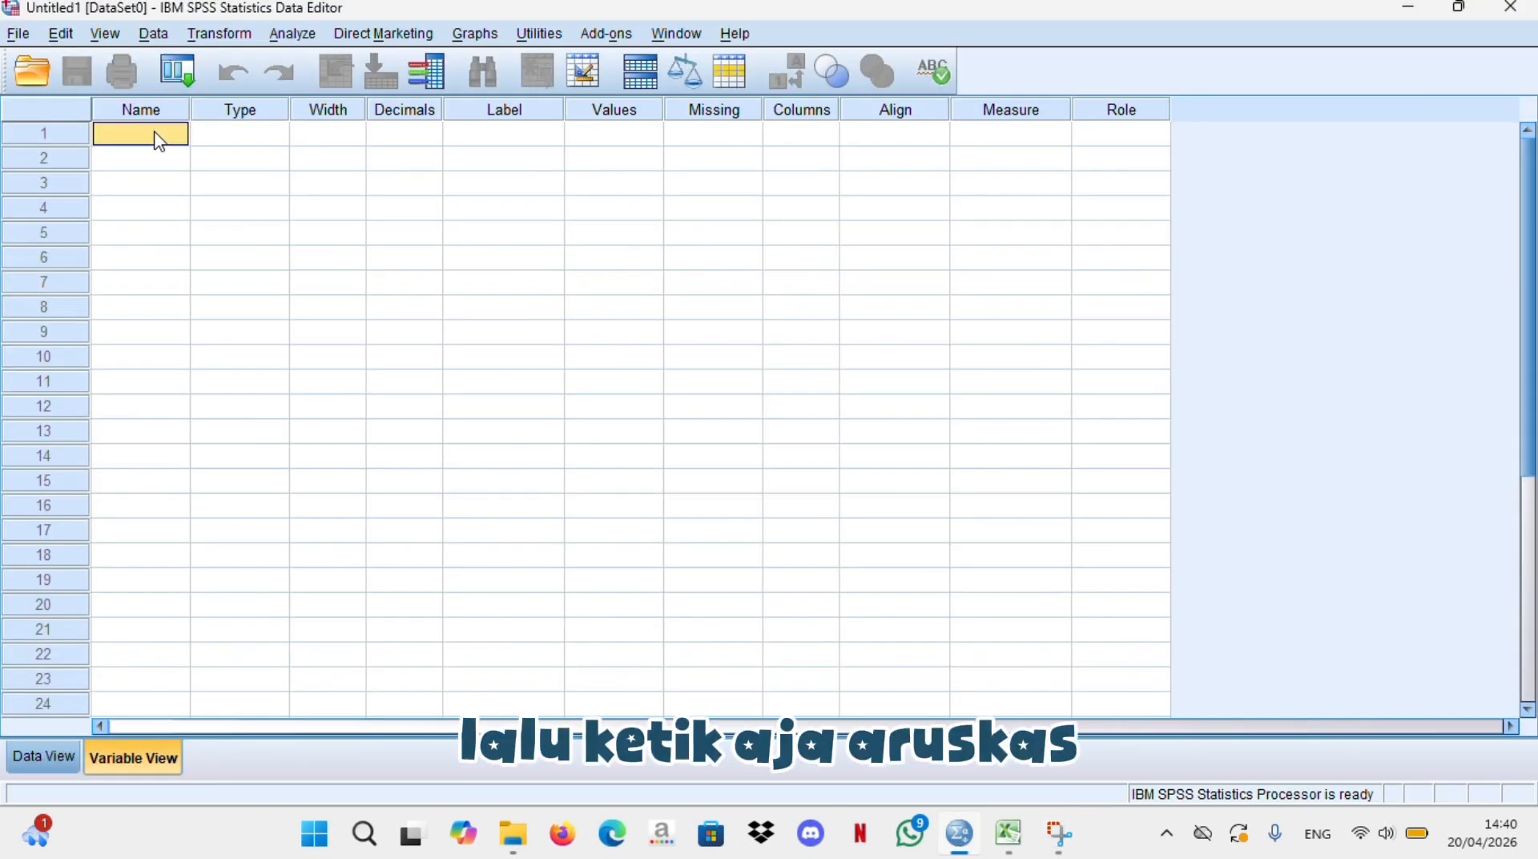
text(Arus_Kas)
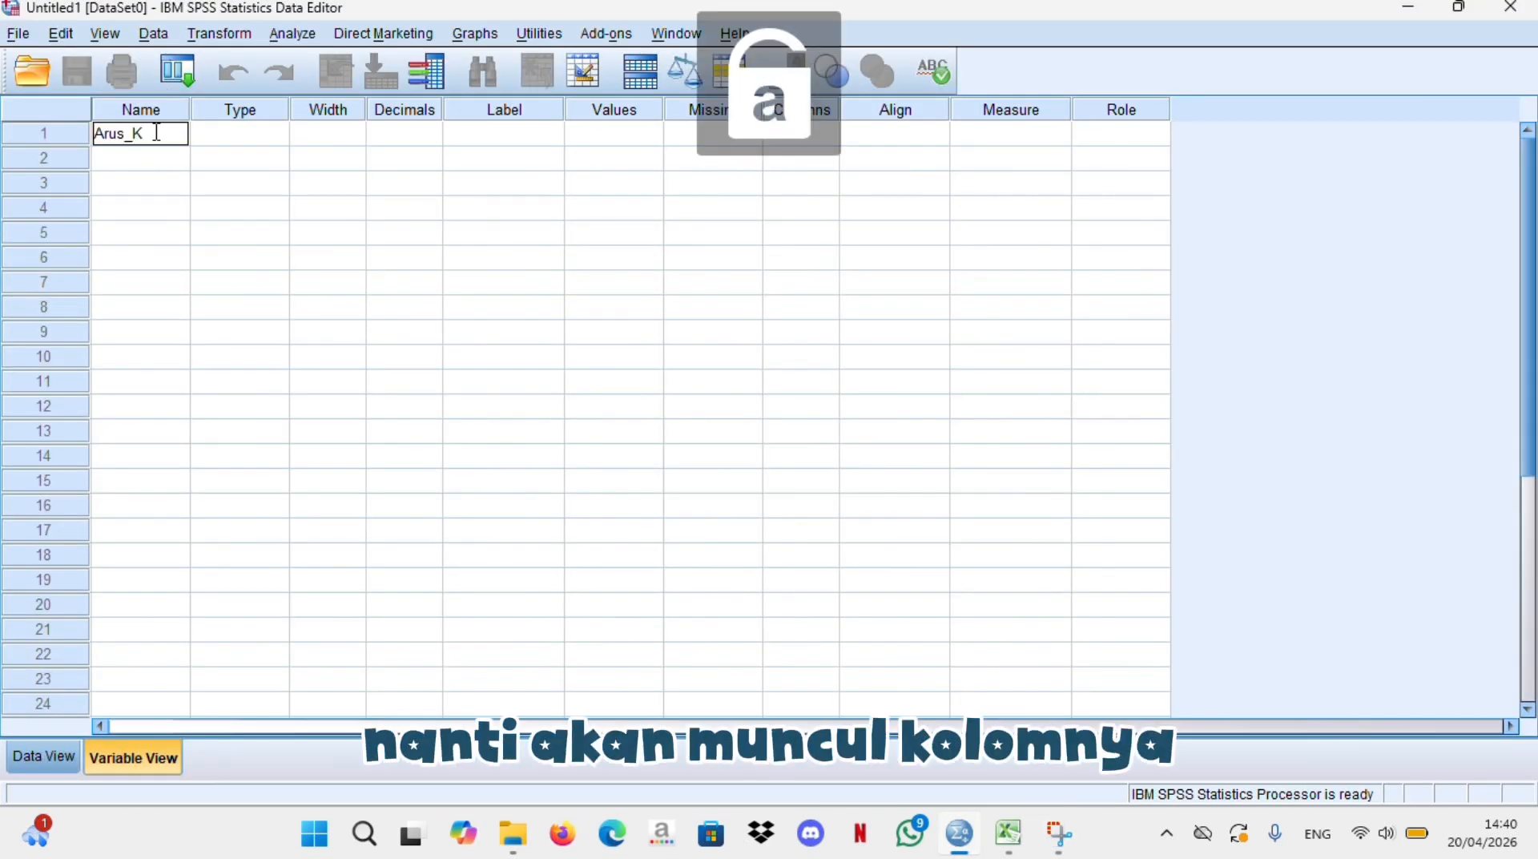
Add a second variable named Harga_Saham below Arus_Kas
click(150, 166)
key(Caps_Lock)
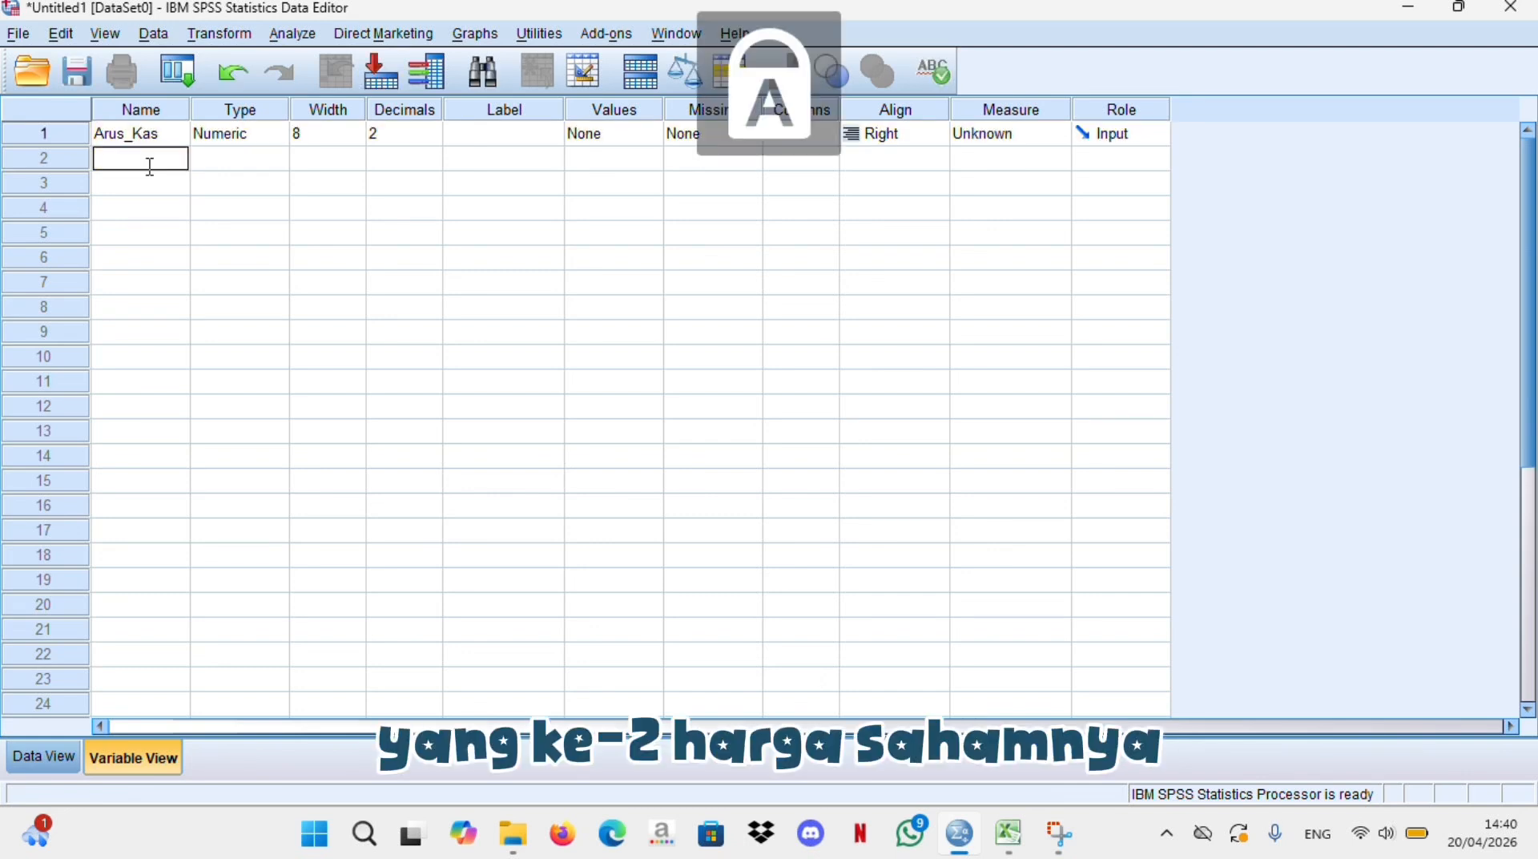
key(Caps_Lock)
text(h)
key(BackSpace)
key(Caps_Lock)
text(H)
key(Caps_Lock)
text(arga_Saham)
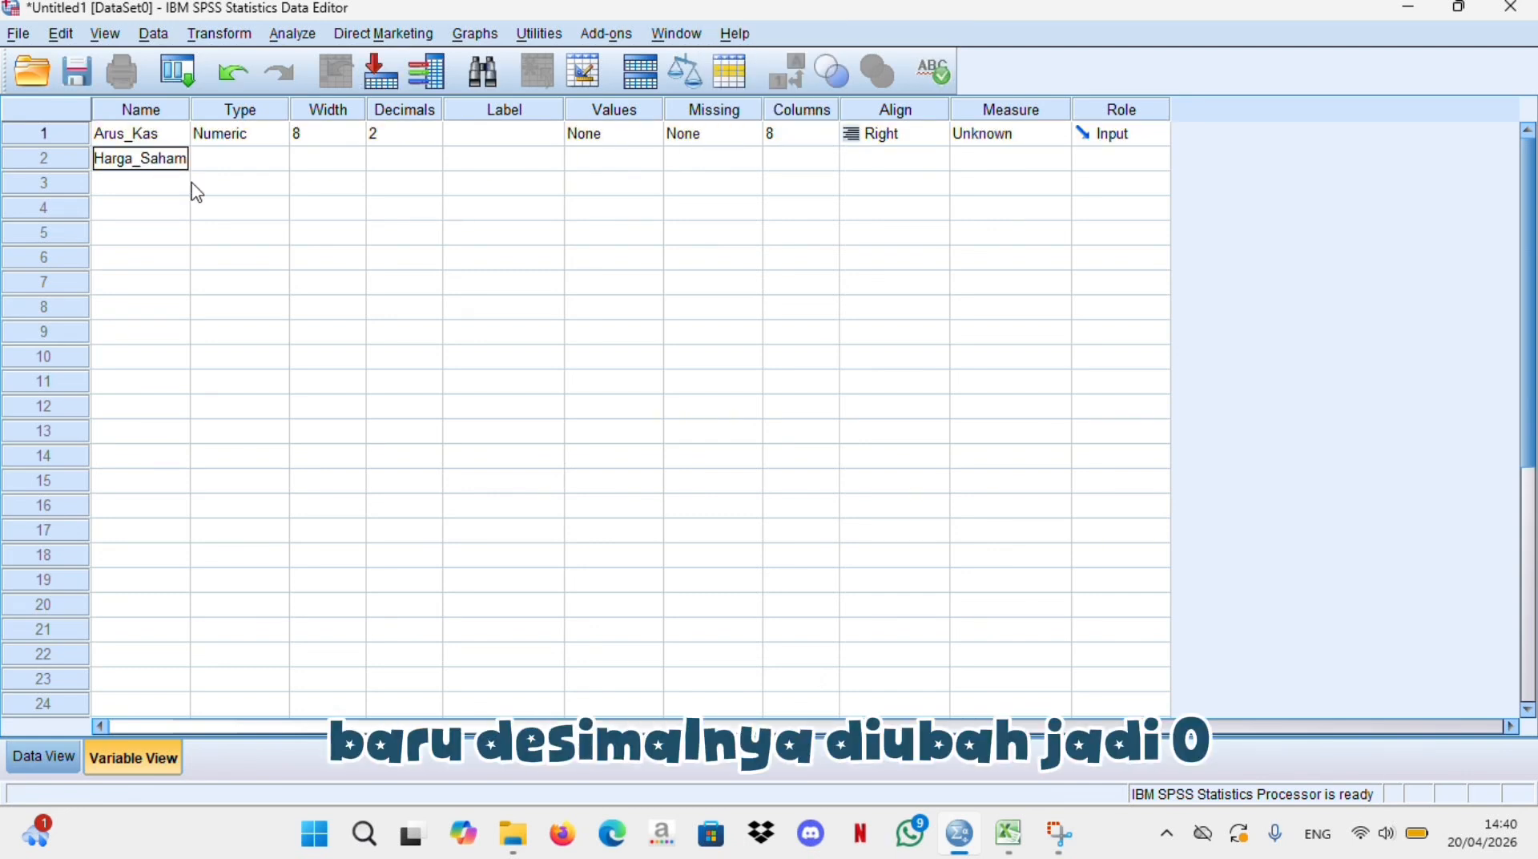
key(Return)
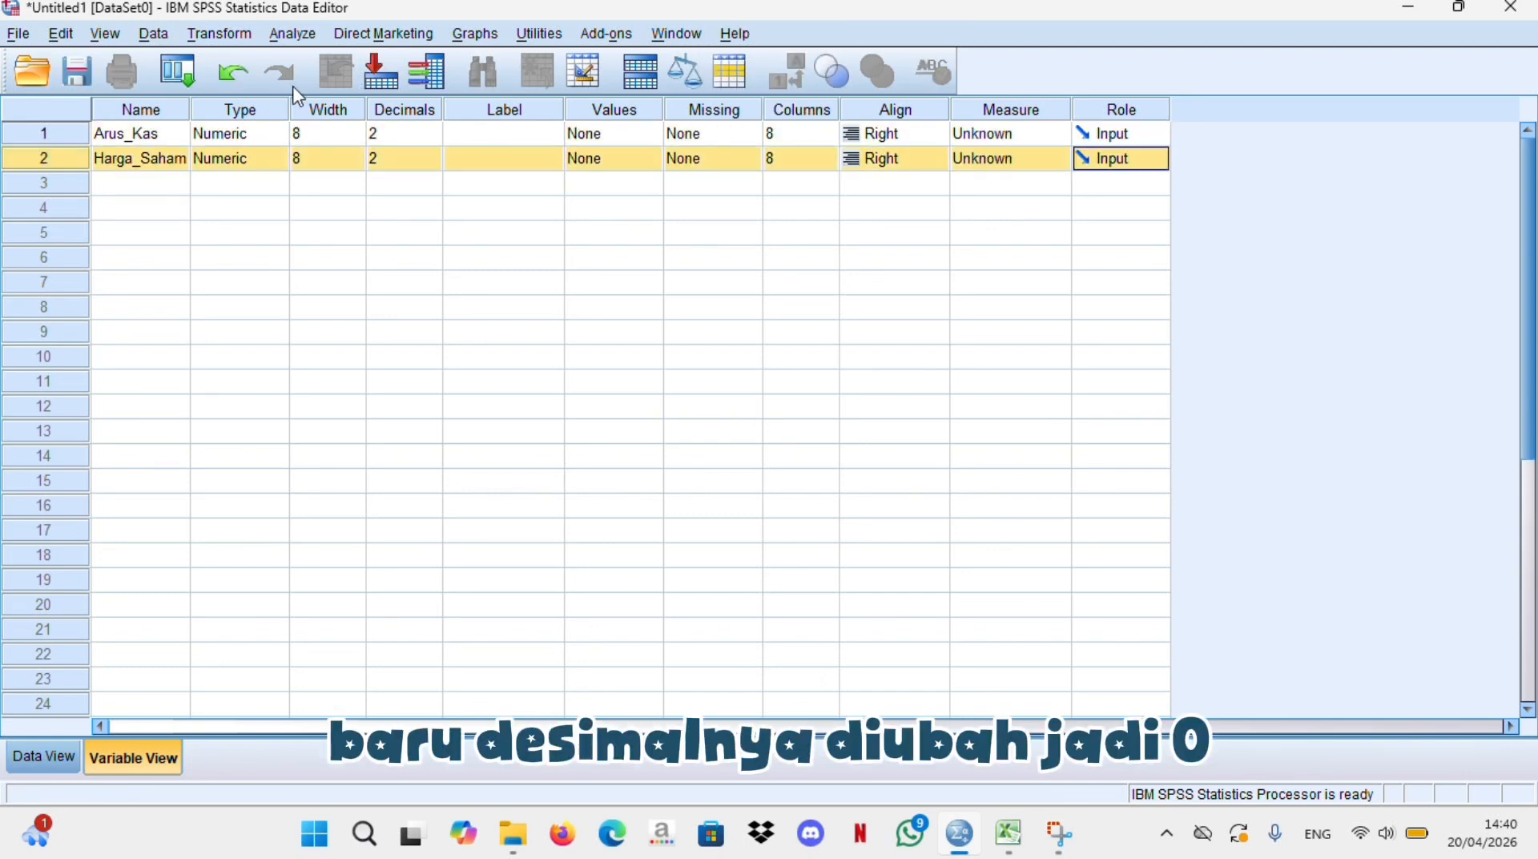
Set the decimals of both Arus_Kas and Harga_Saham to 0
click(433, 139)
click(433, 139)
click(433, 139)
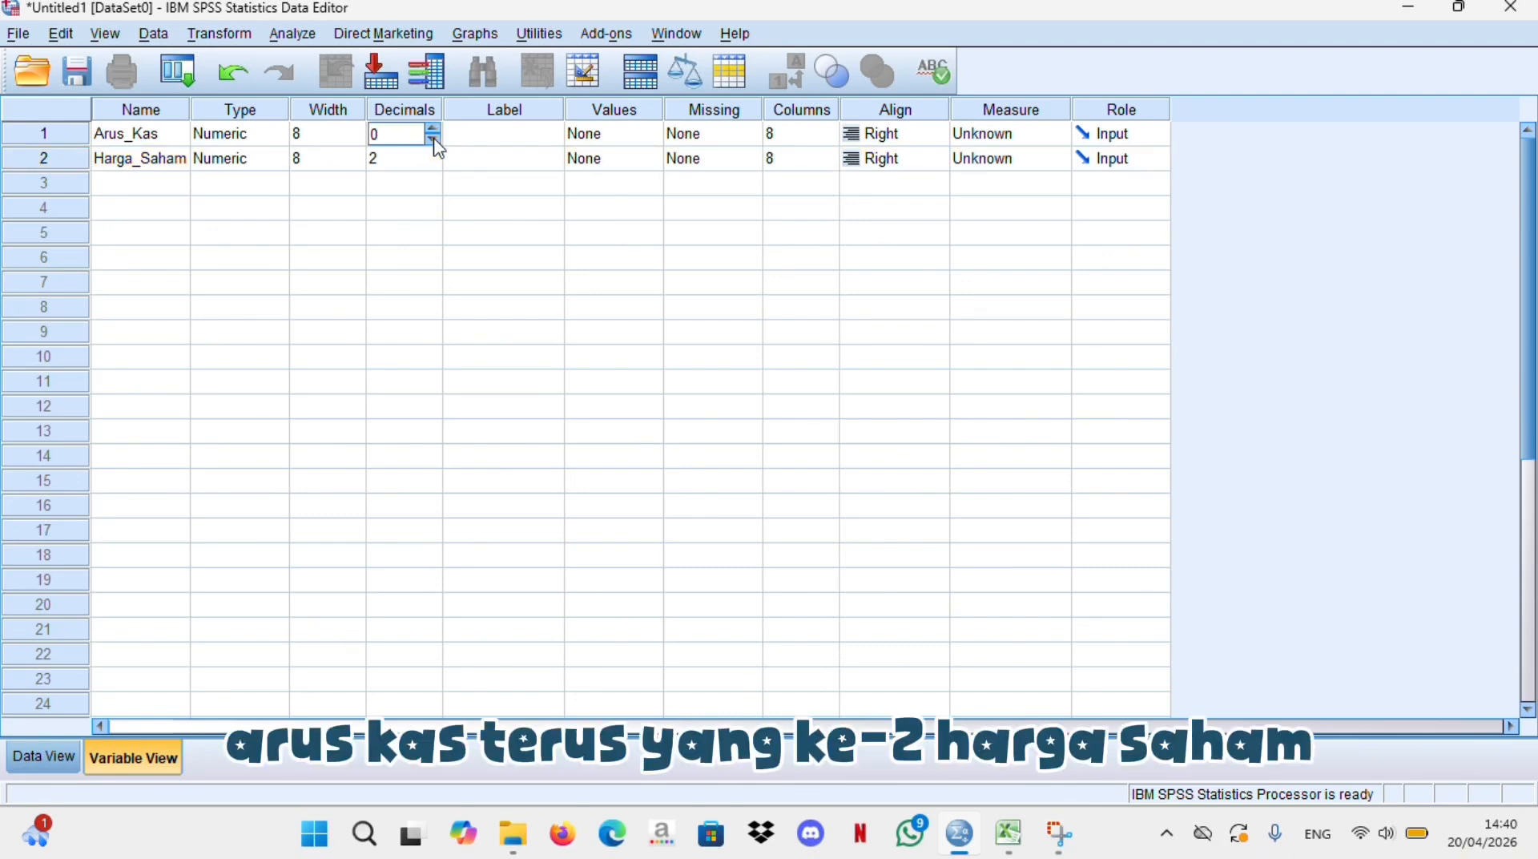
click(433, 164)
click(434, 164)
click(433, 163)
Label the two variables Arus Kas and Harga Saham respectively
click(485, 137)
text(Arus Kas)
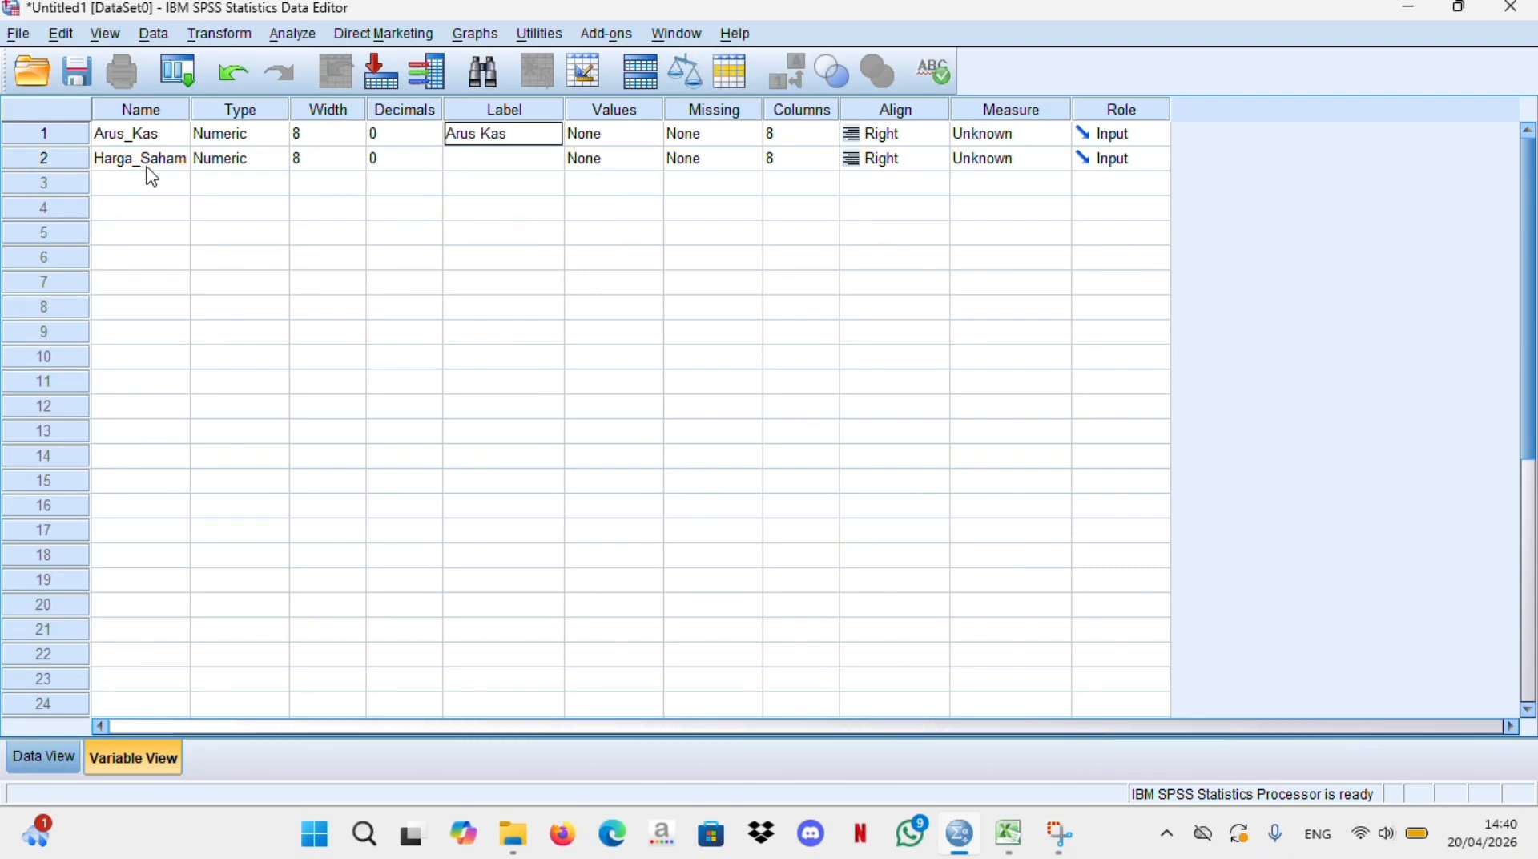
click(515, 158)
text(Harga Saham)
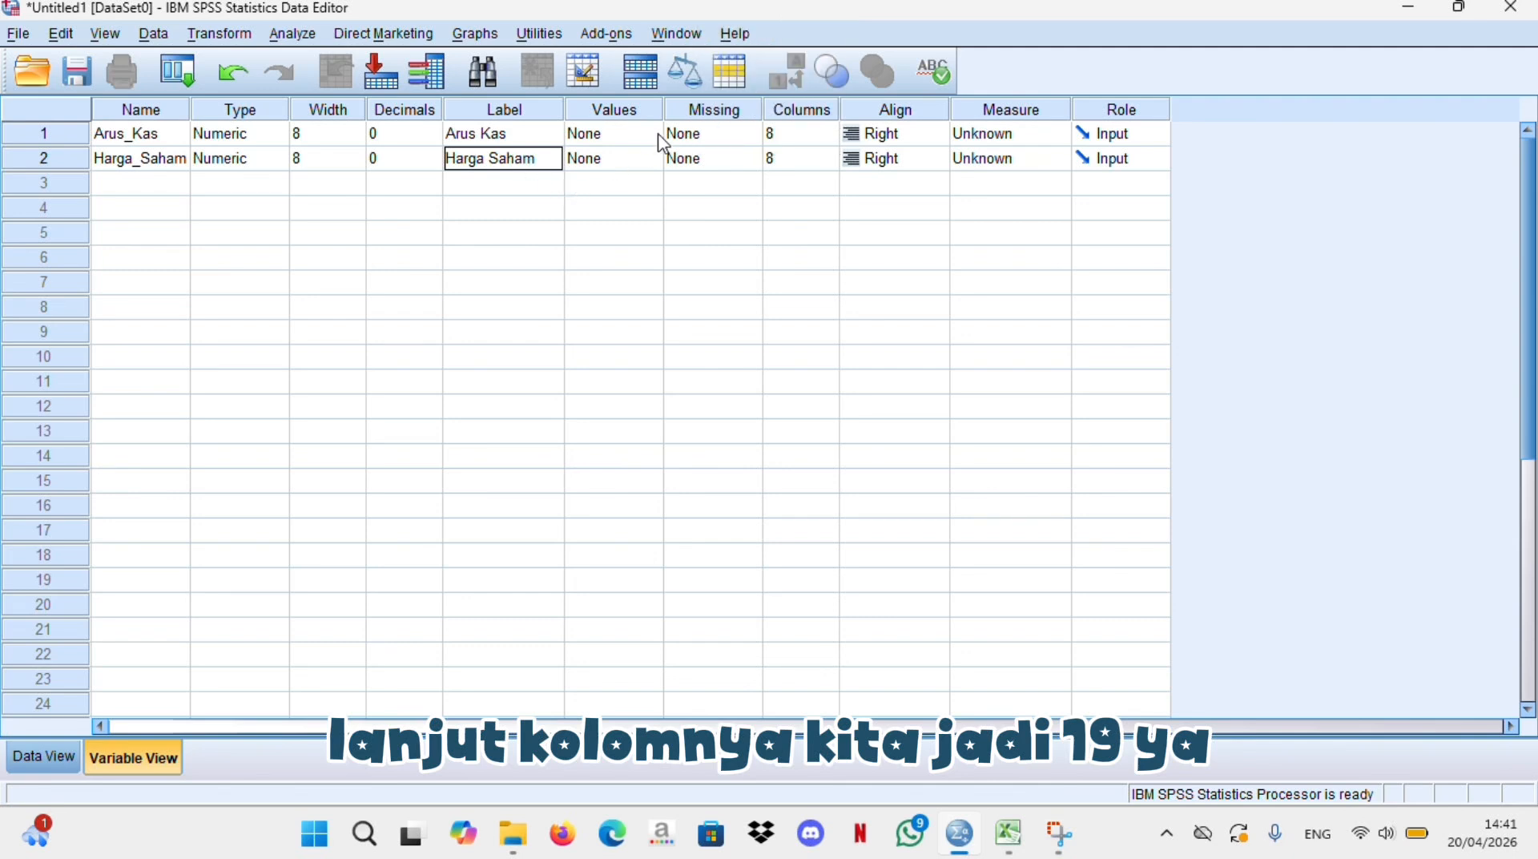
Set the column width to 19 for Arus_Kas and 12 for Harga_Saham
click(831, 130)
click(831, 131)
click(831, 130)
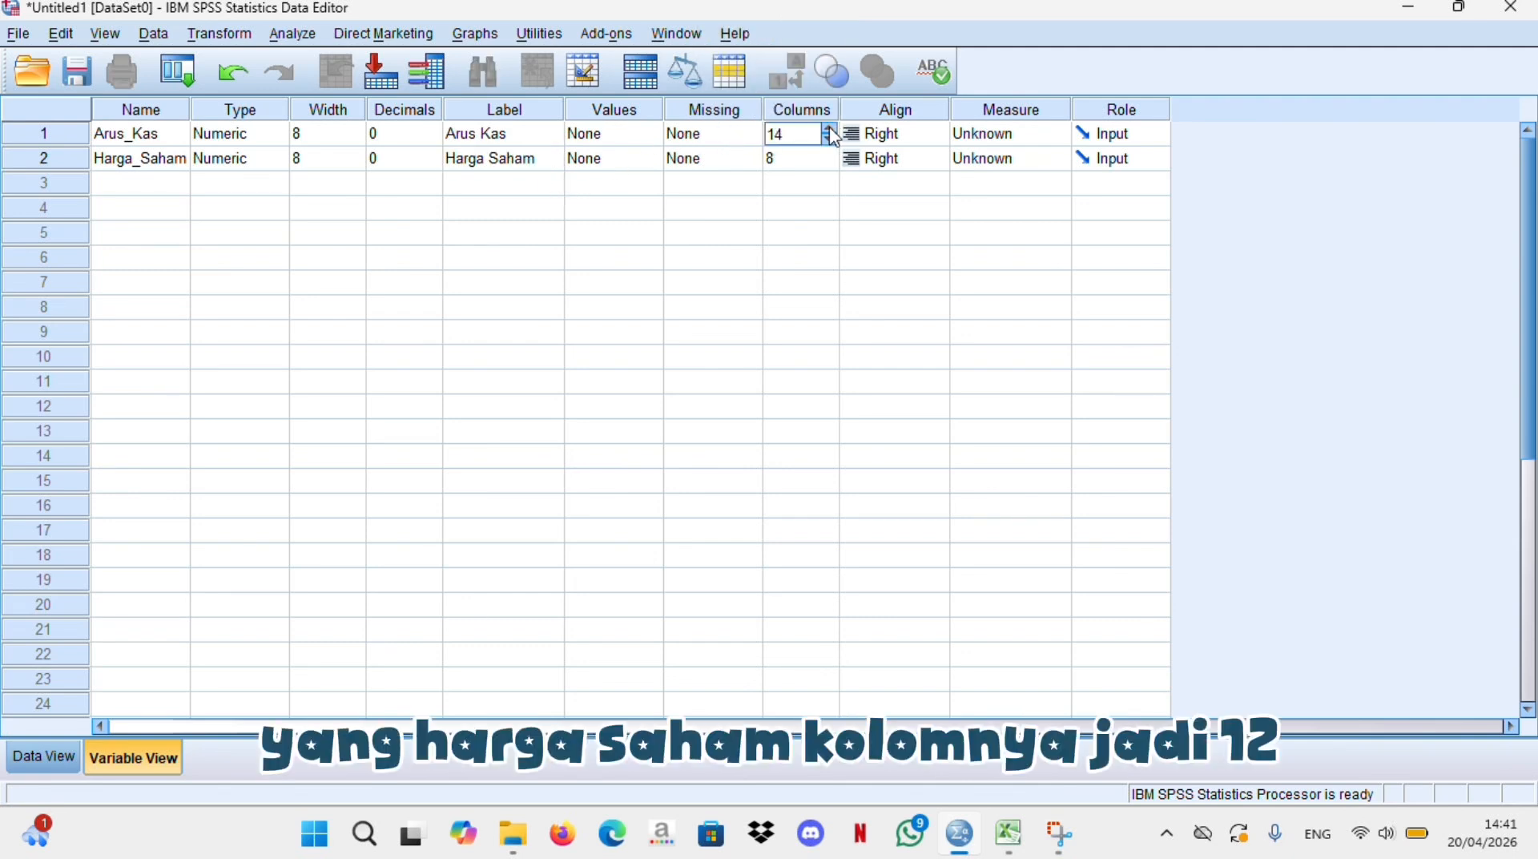
click(830, 153)
click(830, 154)
click(830, 154)
click(830, 154)
click(830, 153)
click(830, 154)
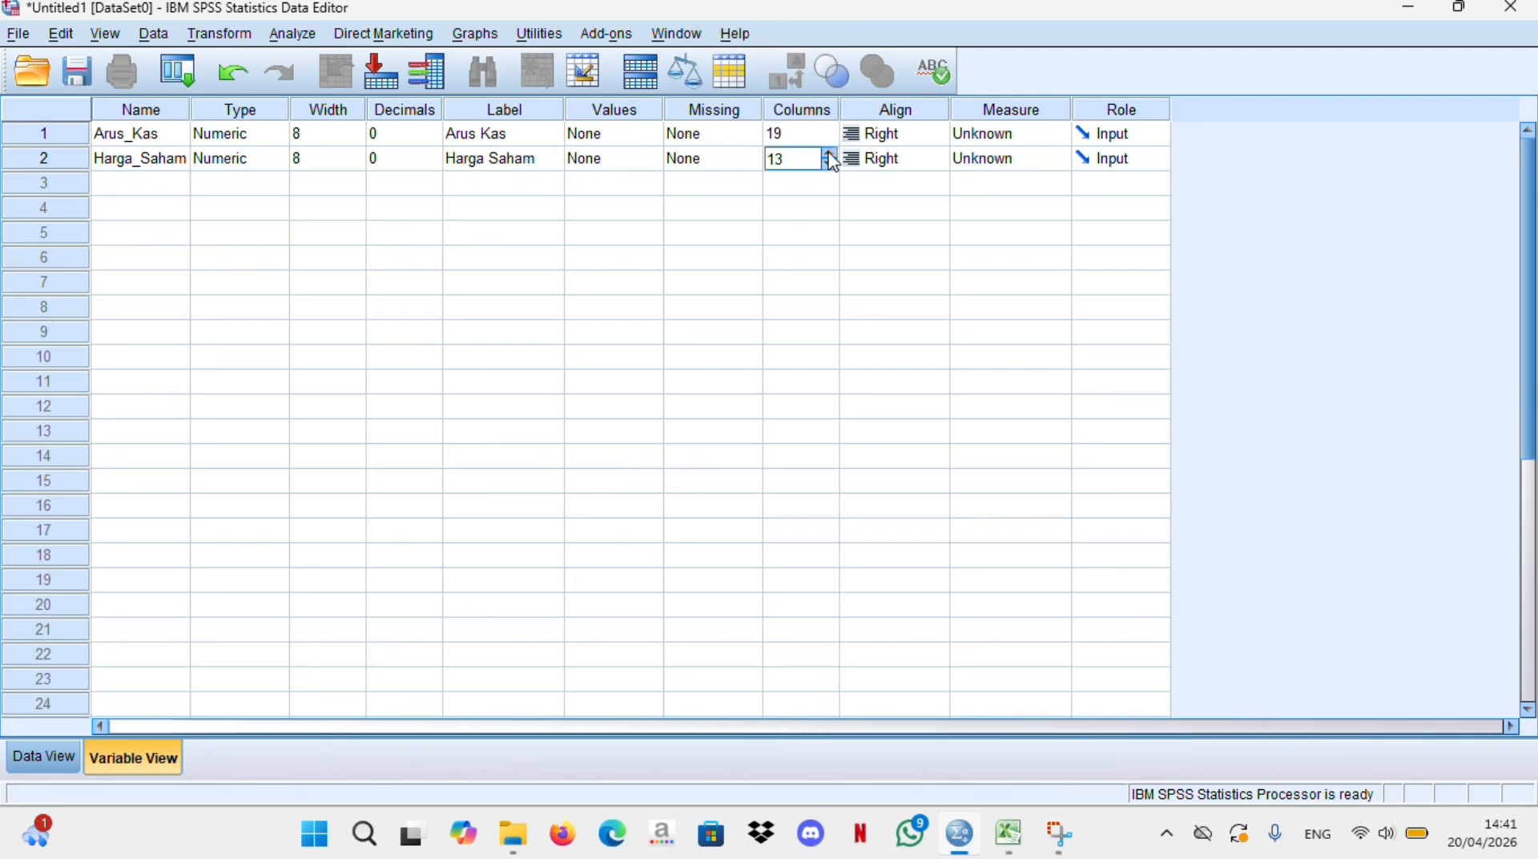
click(830, 164)
Set the alignment of both Arus_Kas and Harga_Saham to Center
click(899, 134)
click(882, 202)
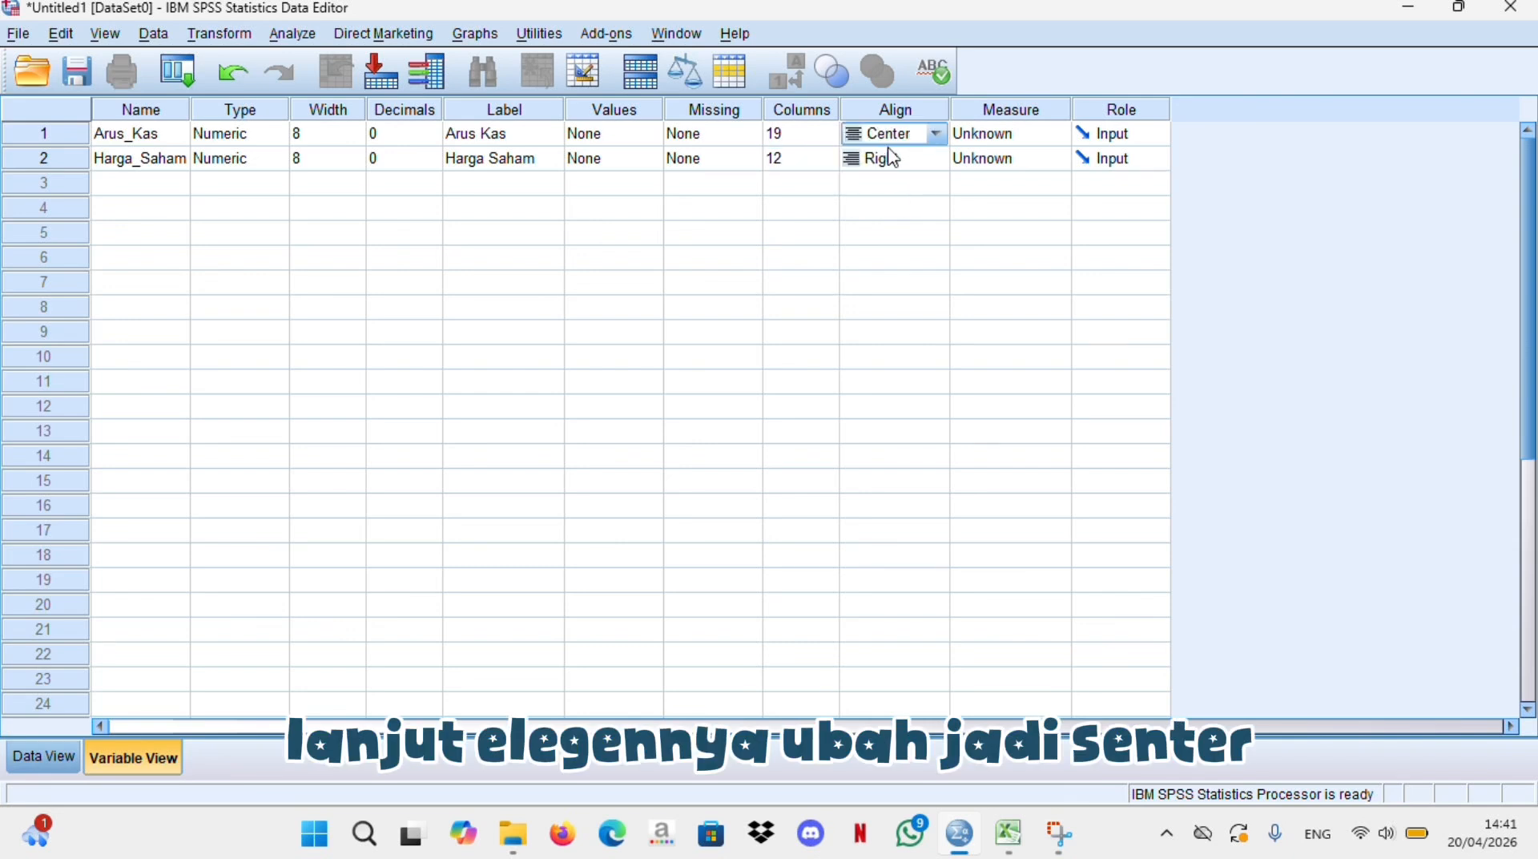
click(886, 158)
click(901, 164)
click(891, 228)
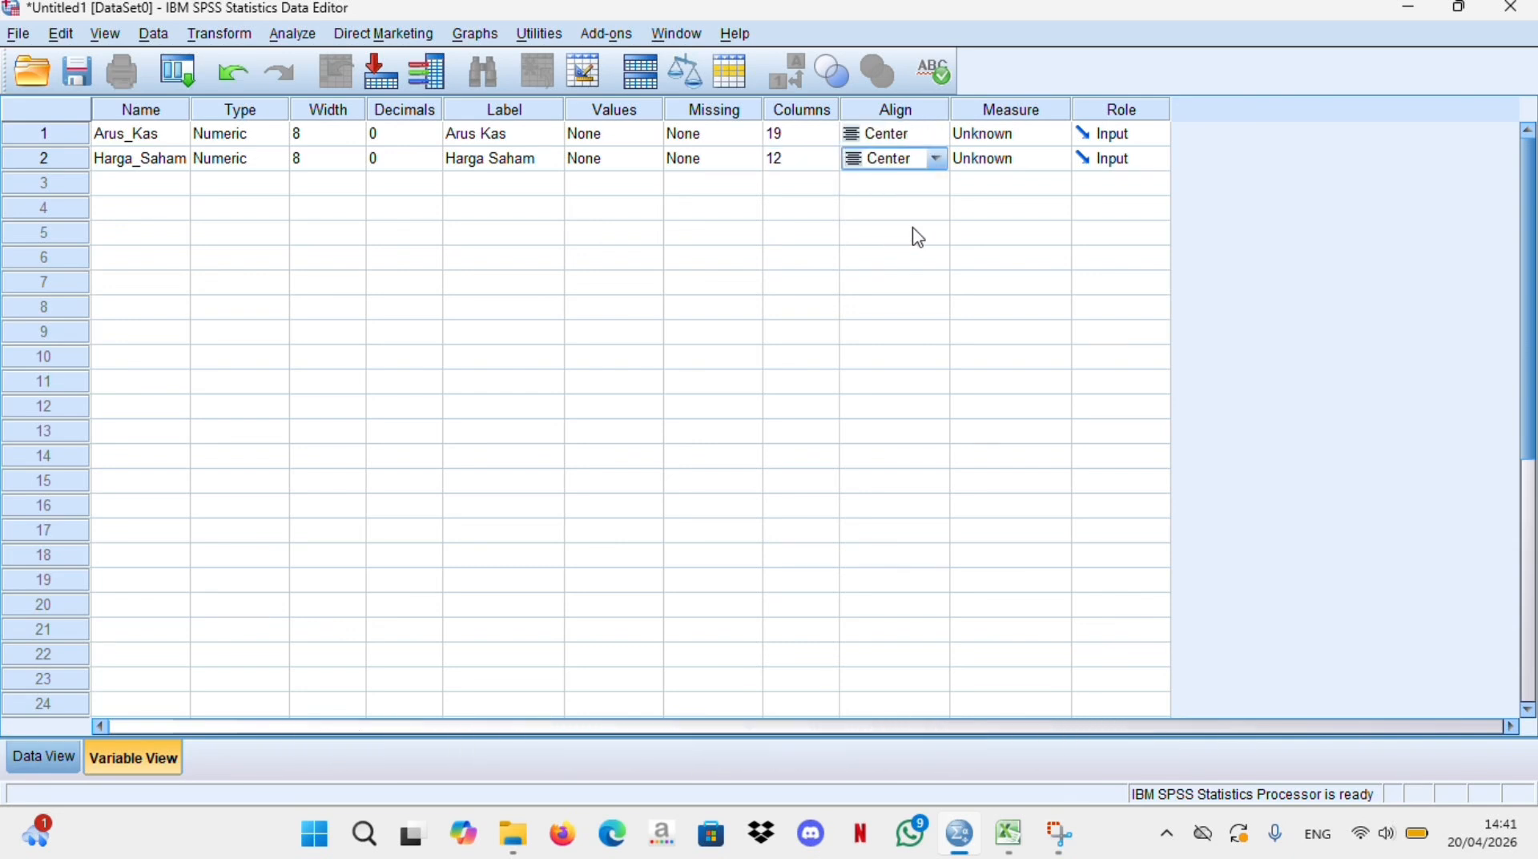
Set the measurement level of both Arus_Kas and Harga_Saham to Nominal
click(1011, 134)
click(1002, 201)
click(1002, 160)
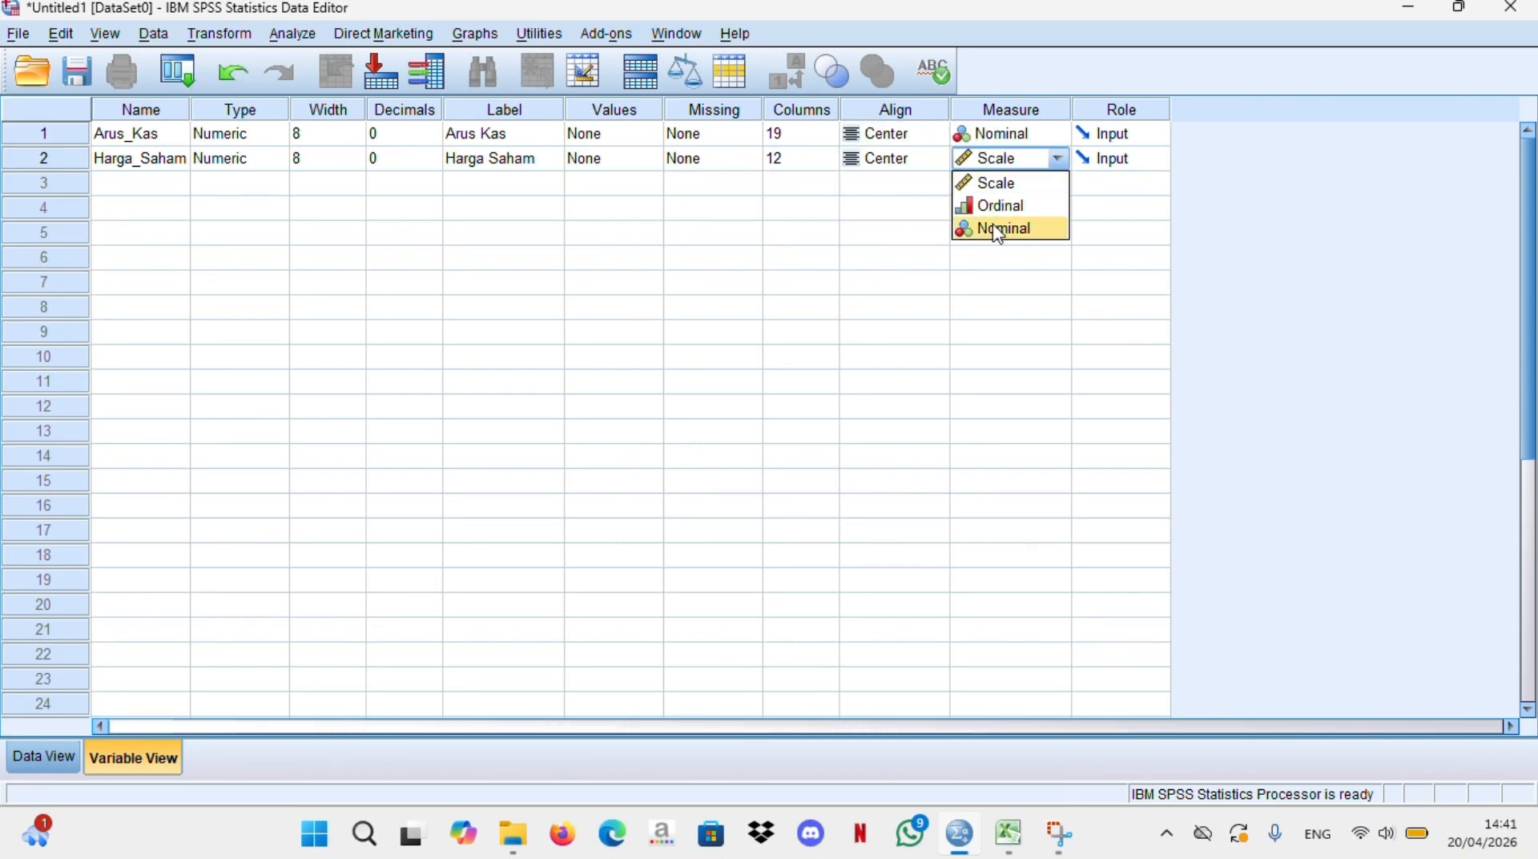
click(1000, 226)
Copy the Arus Kas values B2:B16 from Excel's Sheet3 into the Arus_Kas column of the SPSS data, starting at case 1
click(44, 757)
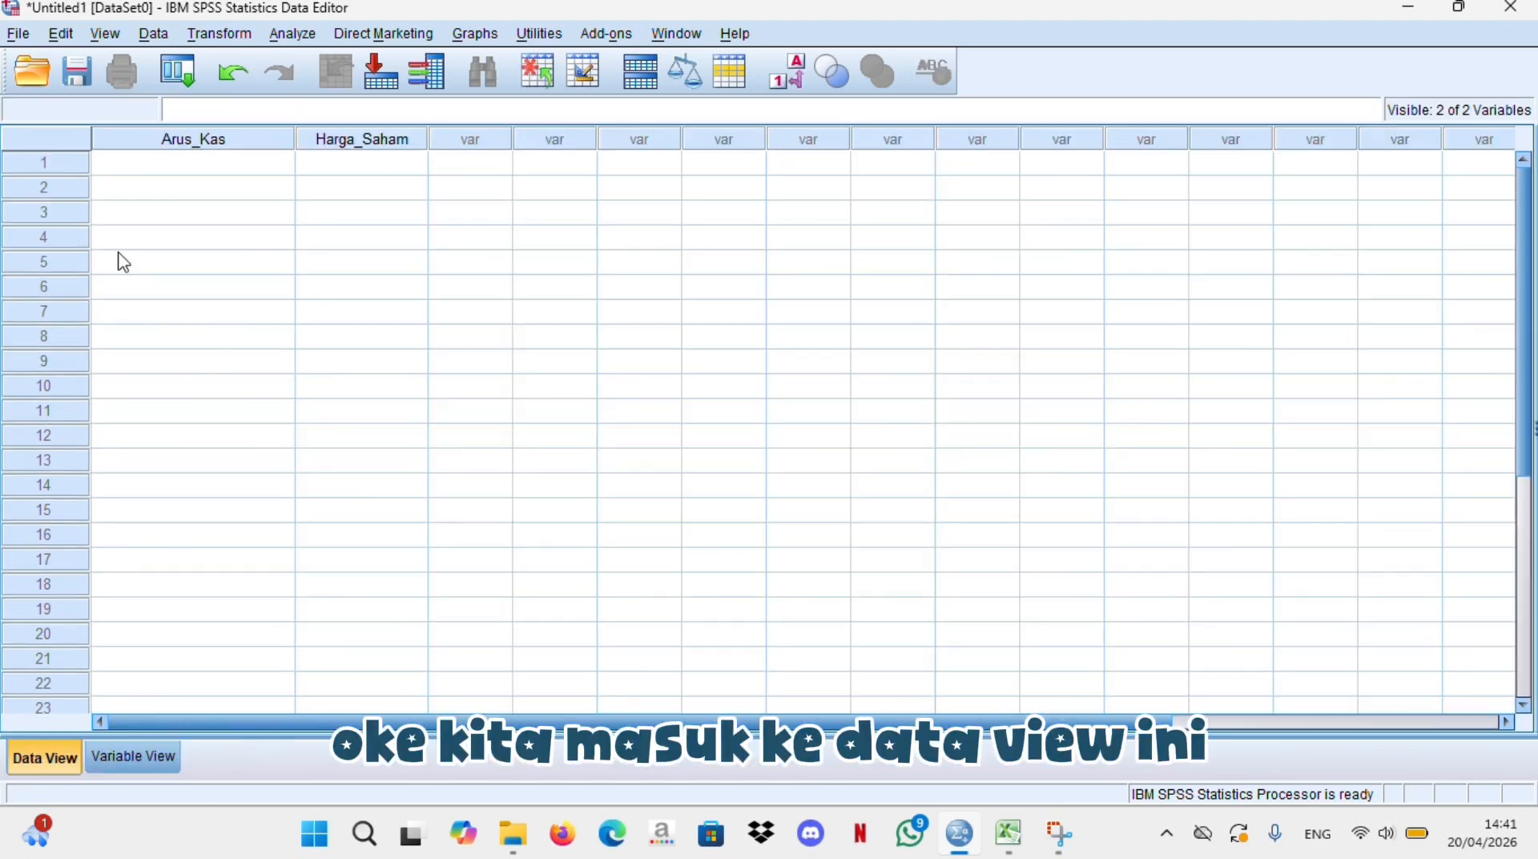
click(1003, 848)
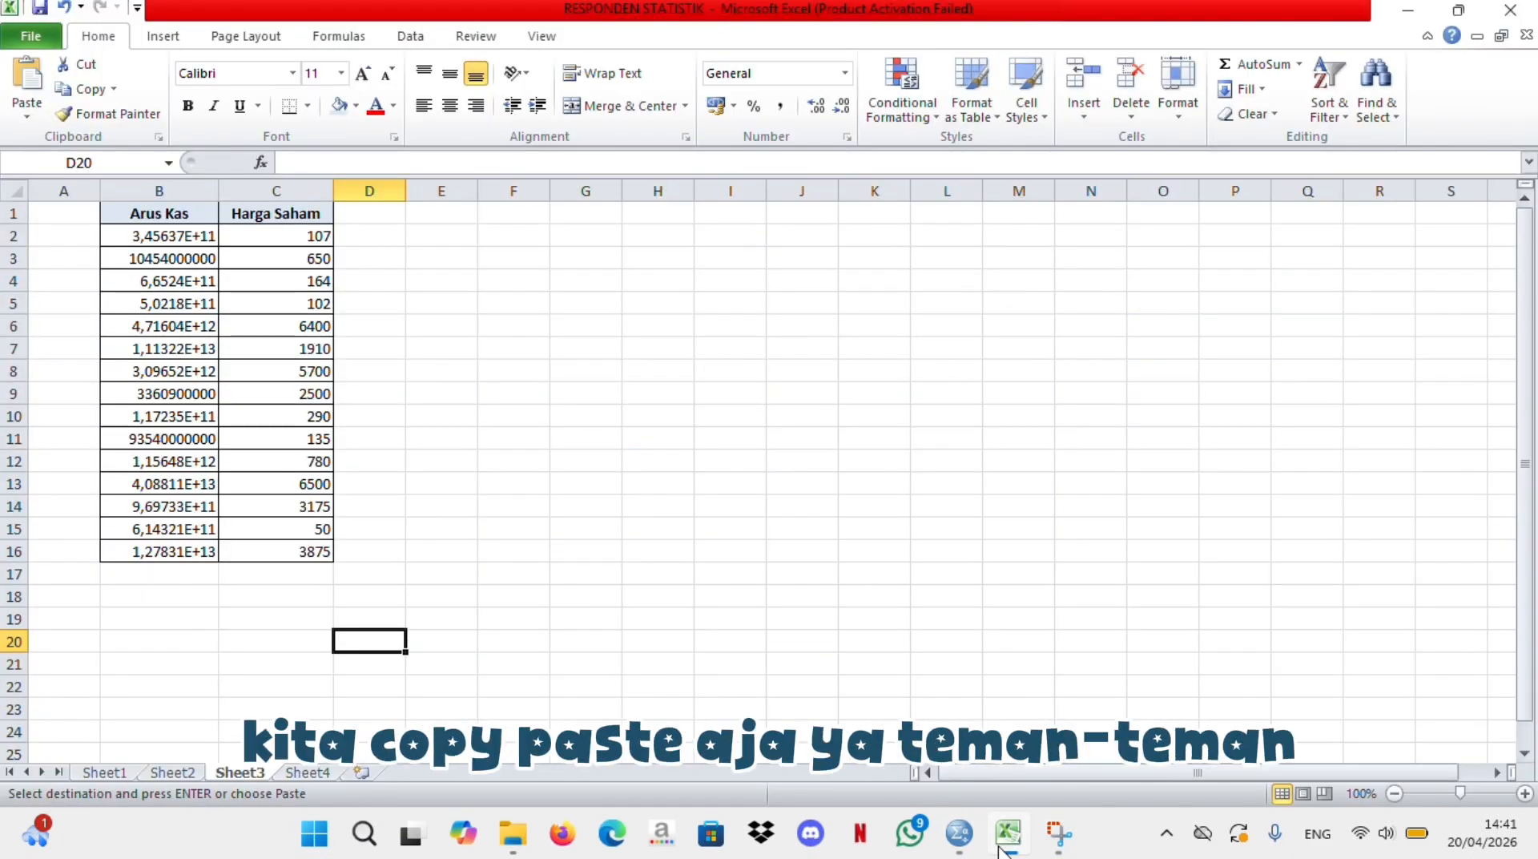
drag(210, 240, 206, 556)
key(ctrl+c)
click(958, 833)
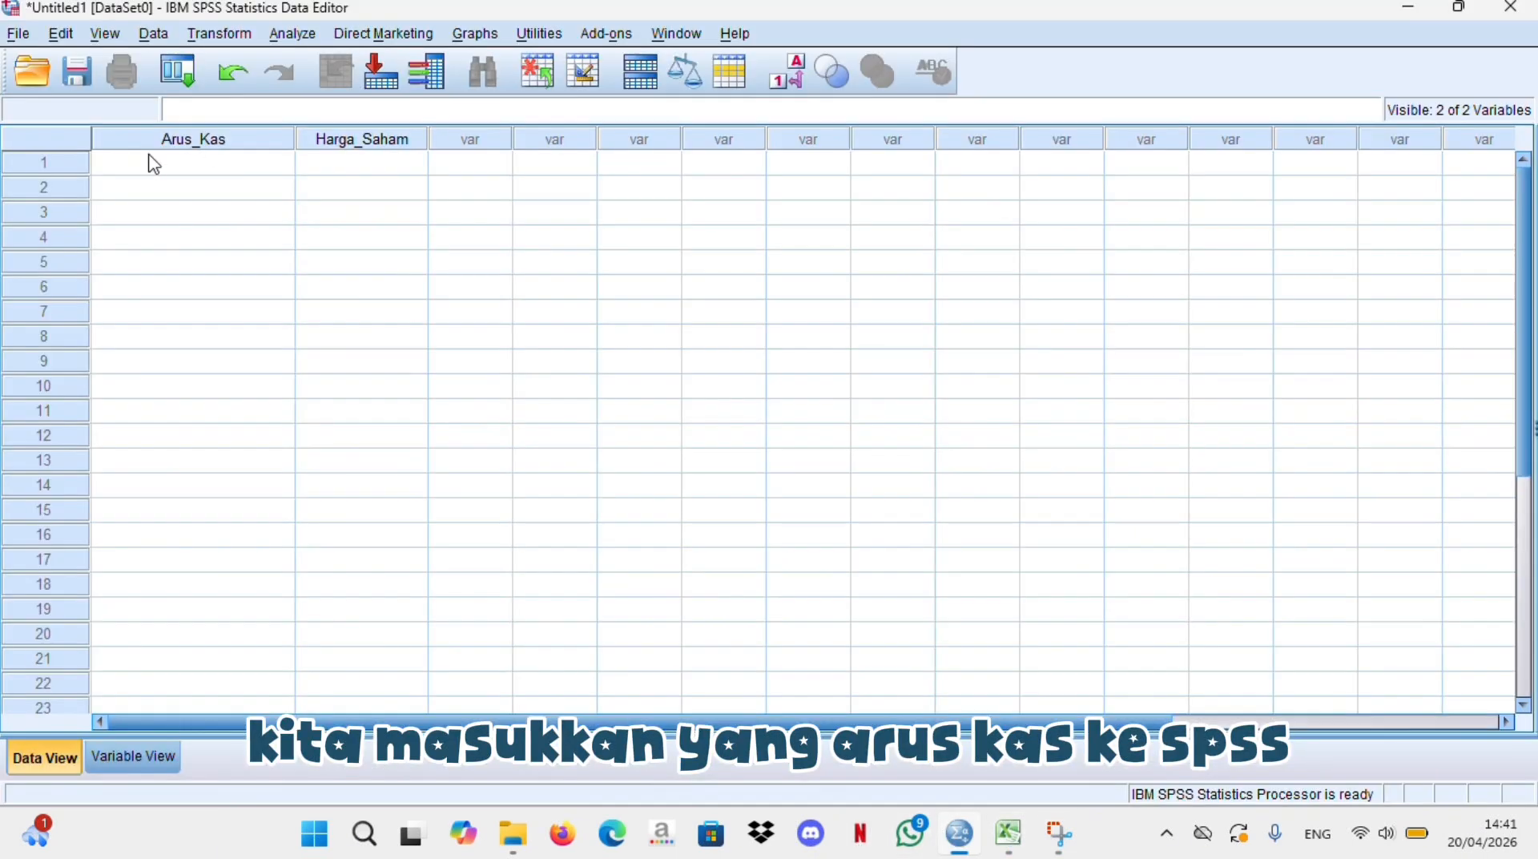
click(154, 164)
key(ctrl+v)
Copy the Harga Saham values C2:C16 from Excel into the SPSS Harga_Saham column, starting at case 1
key(alt+Tab)
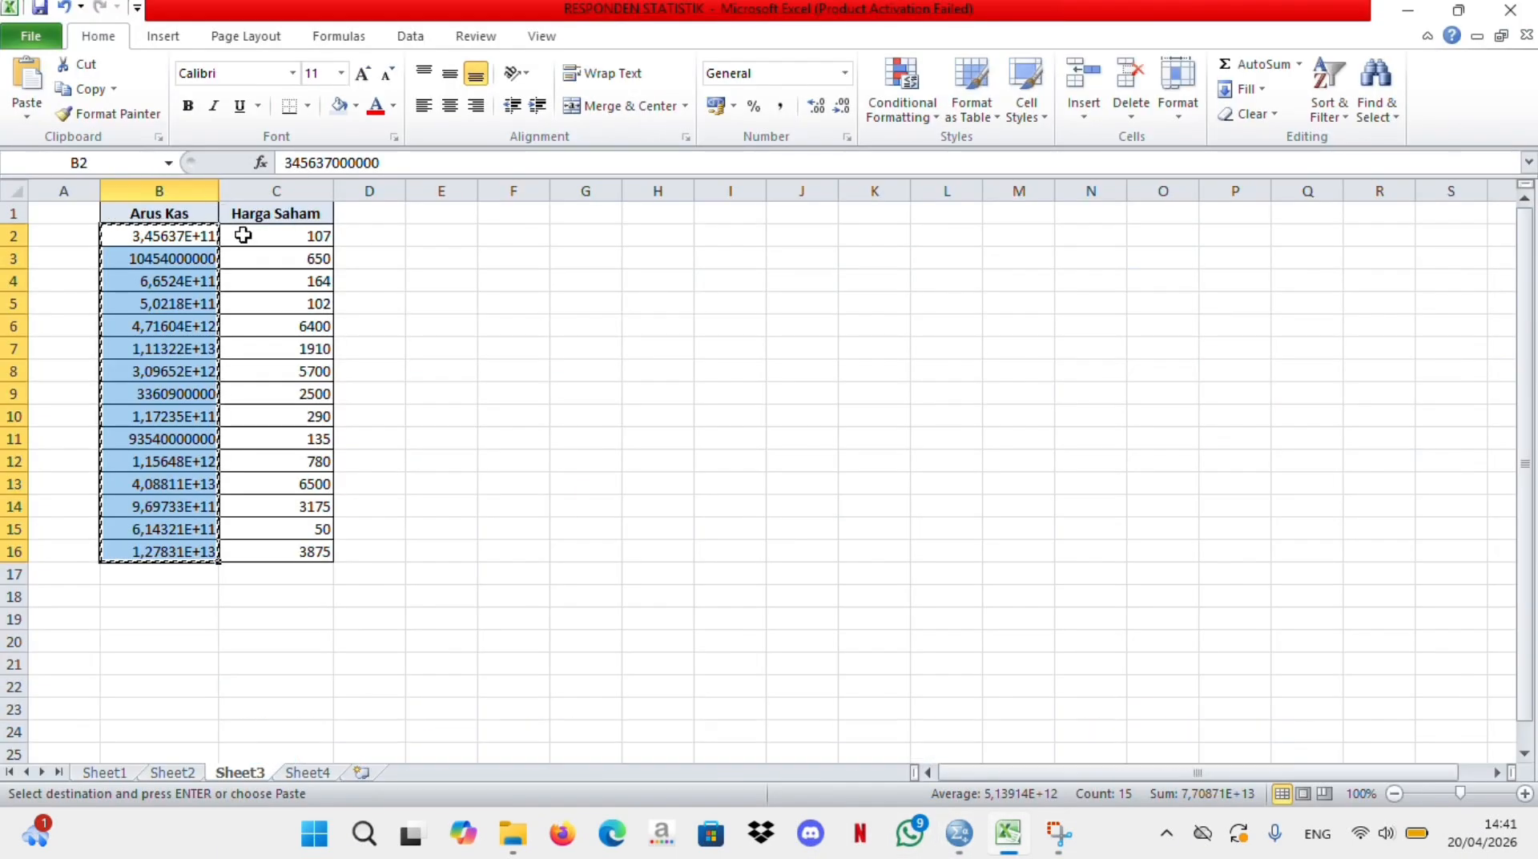
drag(243, 236, 262, 550)
key(ctrl+c)
key(alt+Tab)
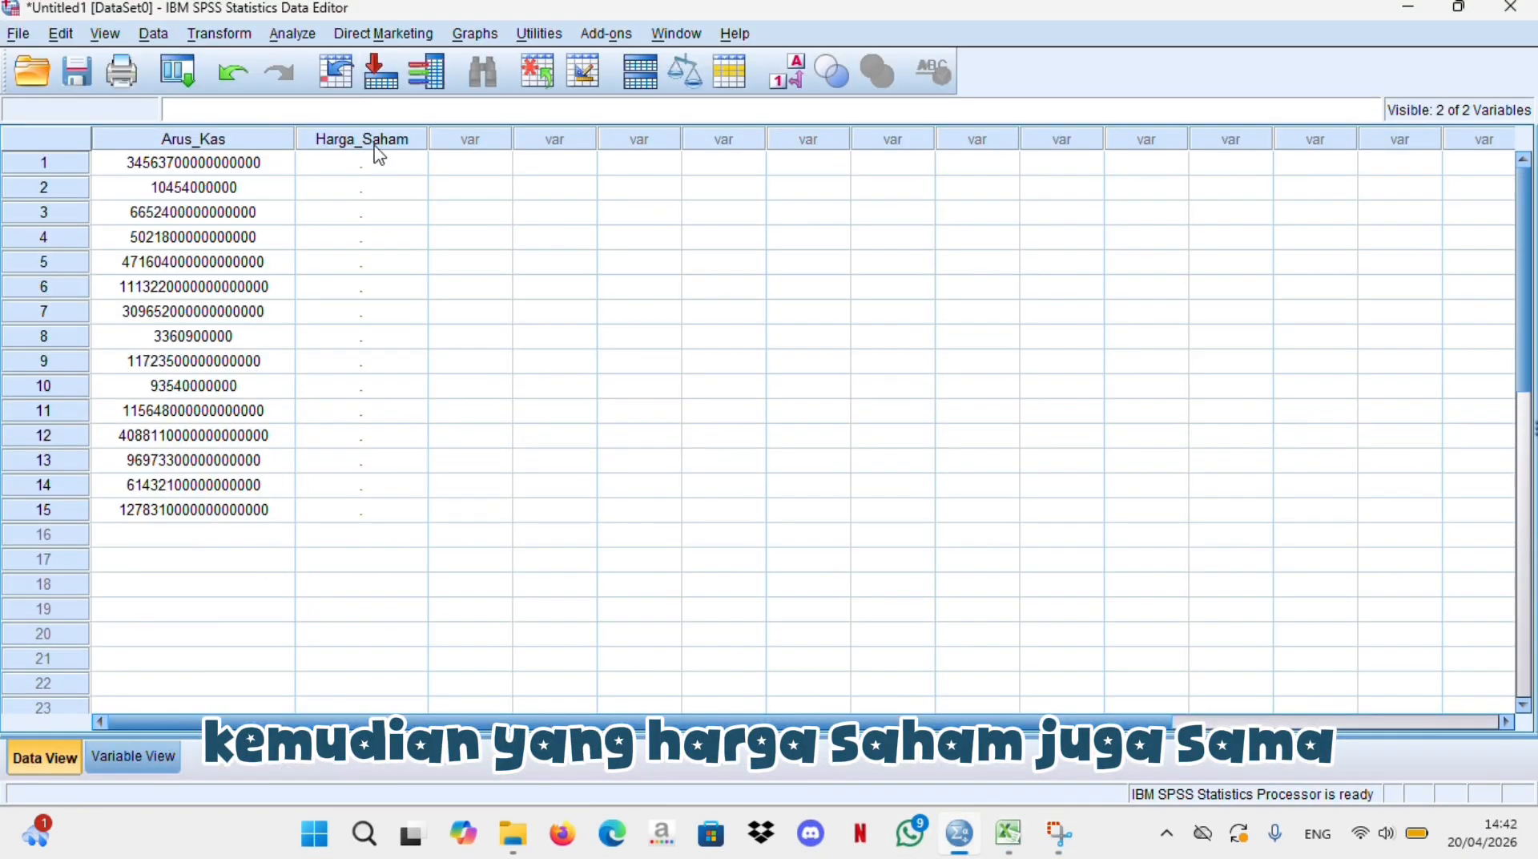
click(362, 162)
key(ctrl+v)
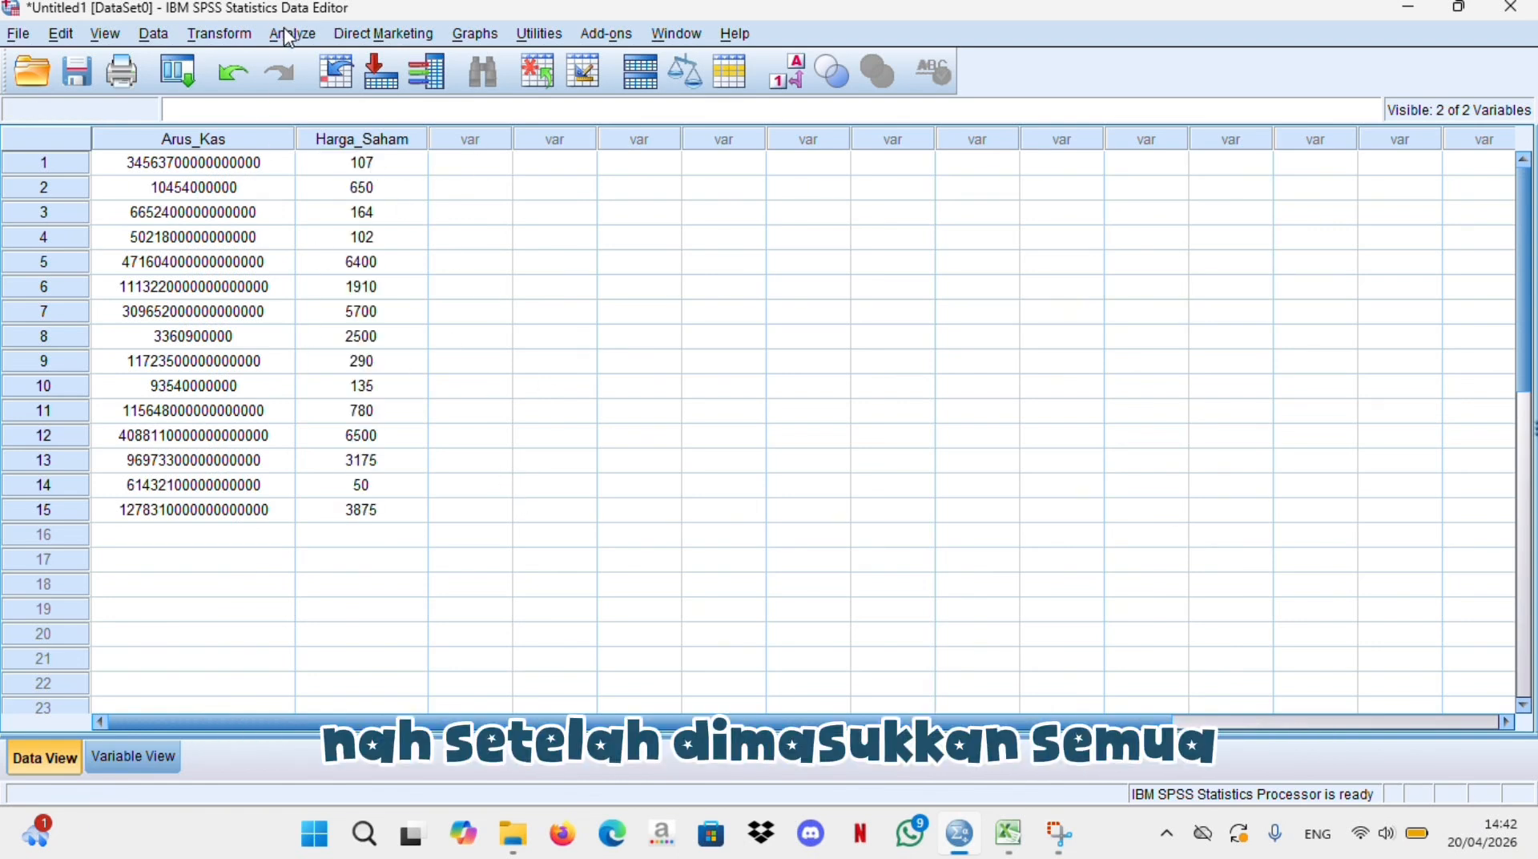
Start a Descriptives analysis and add both Arus Kas and Harga Saham as its variables
click(307, 36)
mouse_move(306, 93)
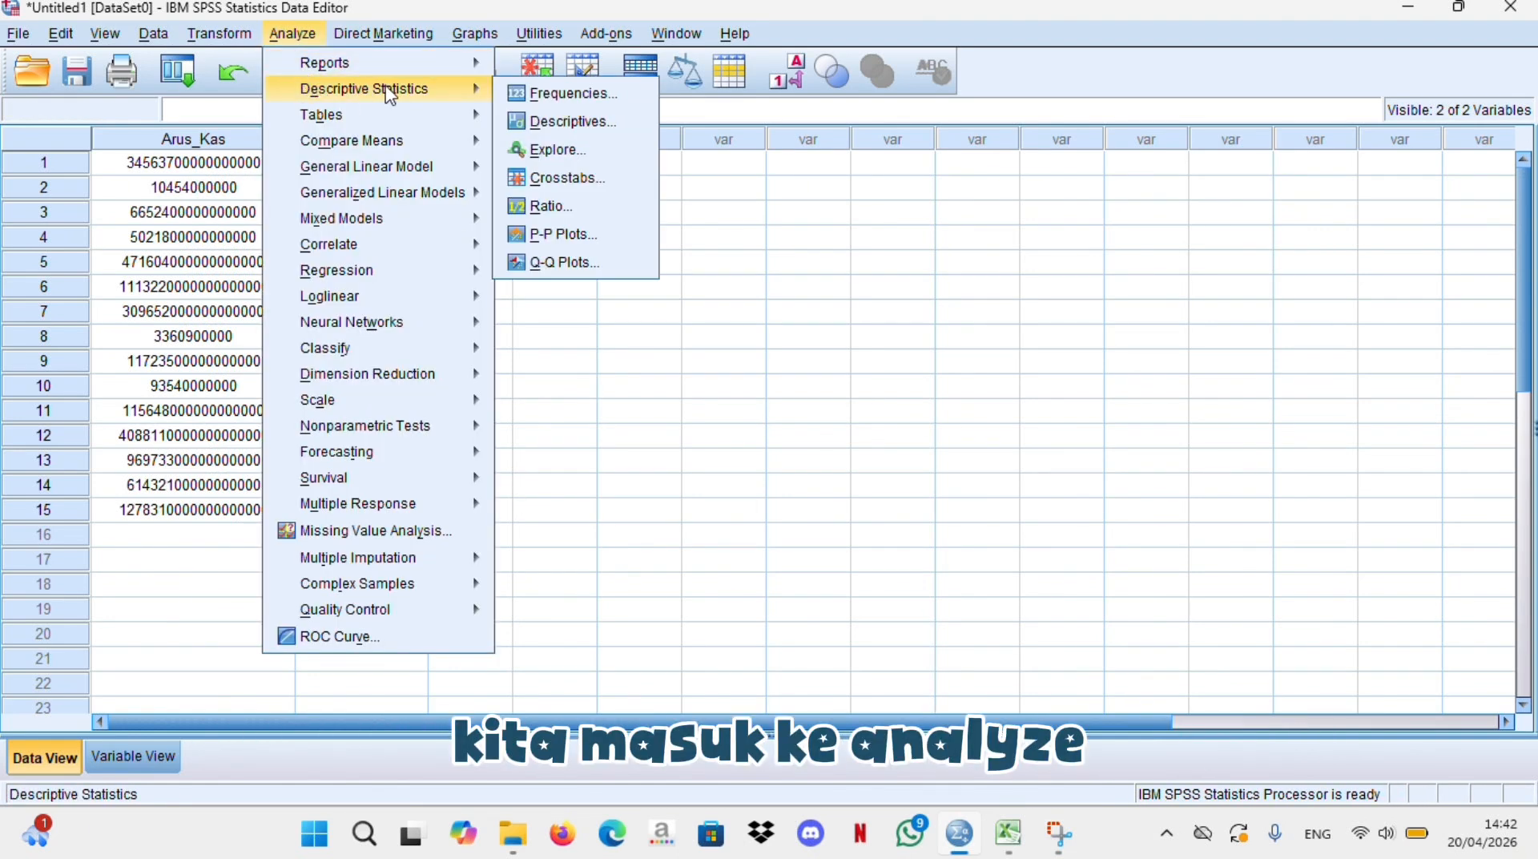
click(565, 120)
shift+click(687, 335)
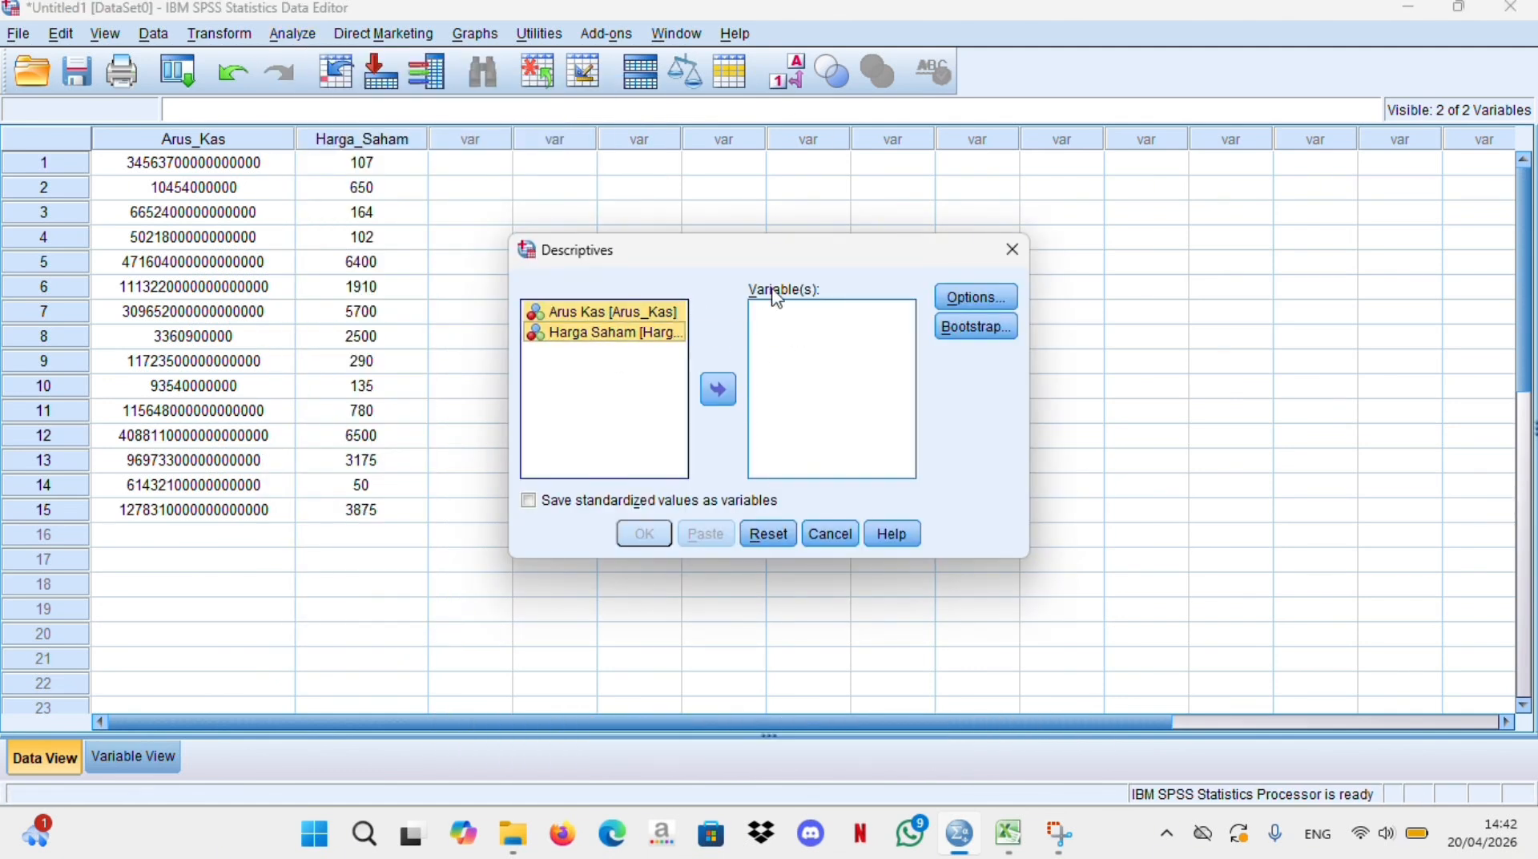
click(720, 387)
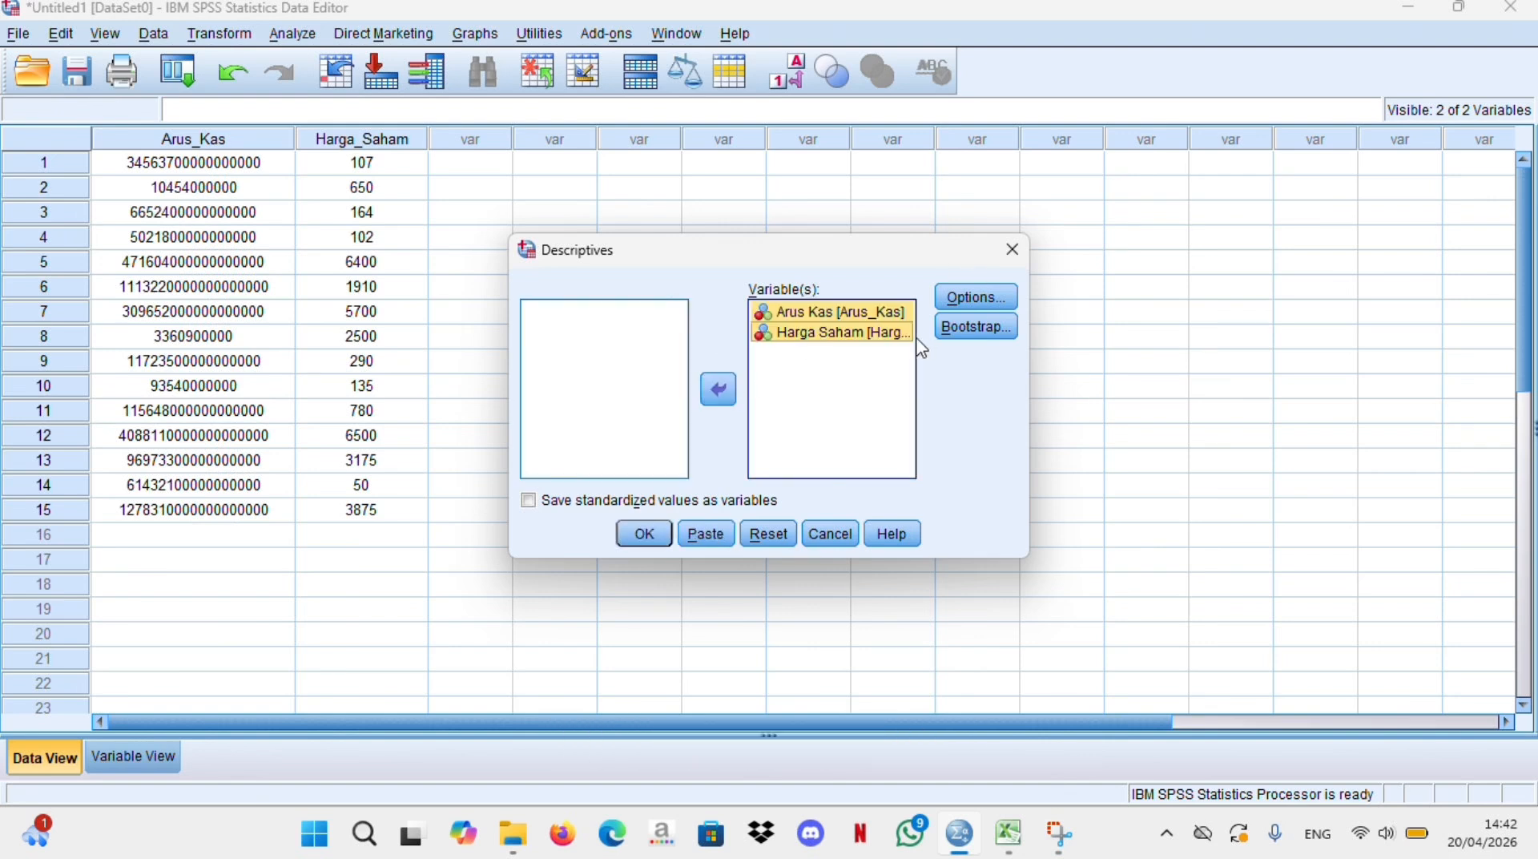
Add the sum to the mean, standard deviation, minimum and maximum, and run the Descriptives analysis
click(973, 299)
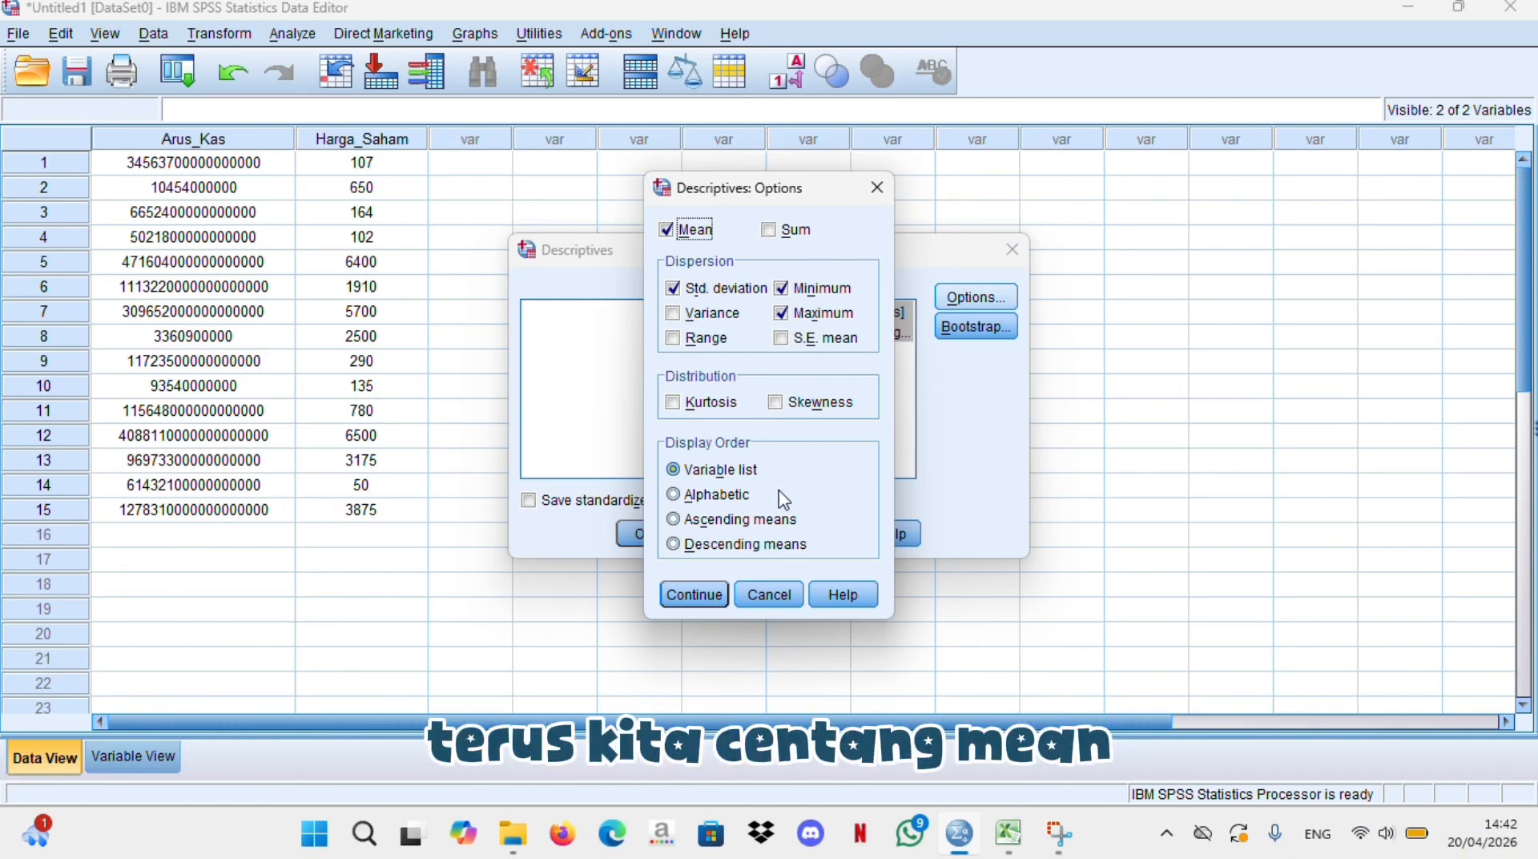
click(771, 230)
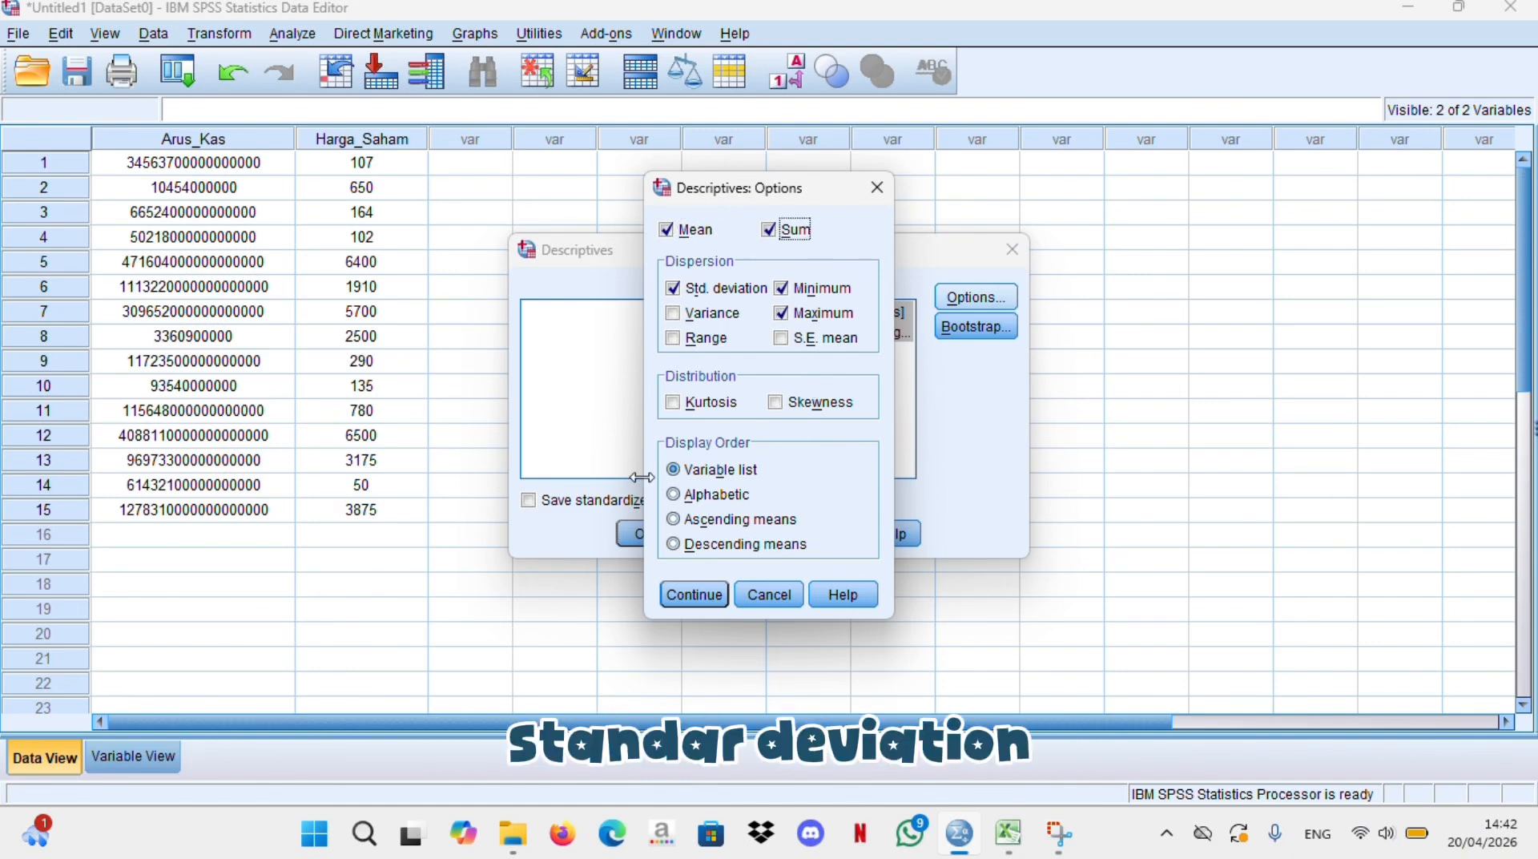
click(702, 597)
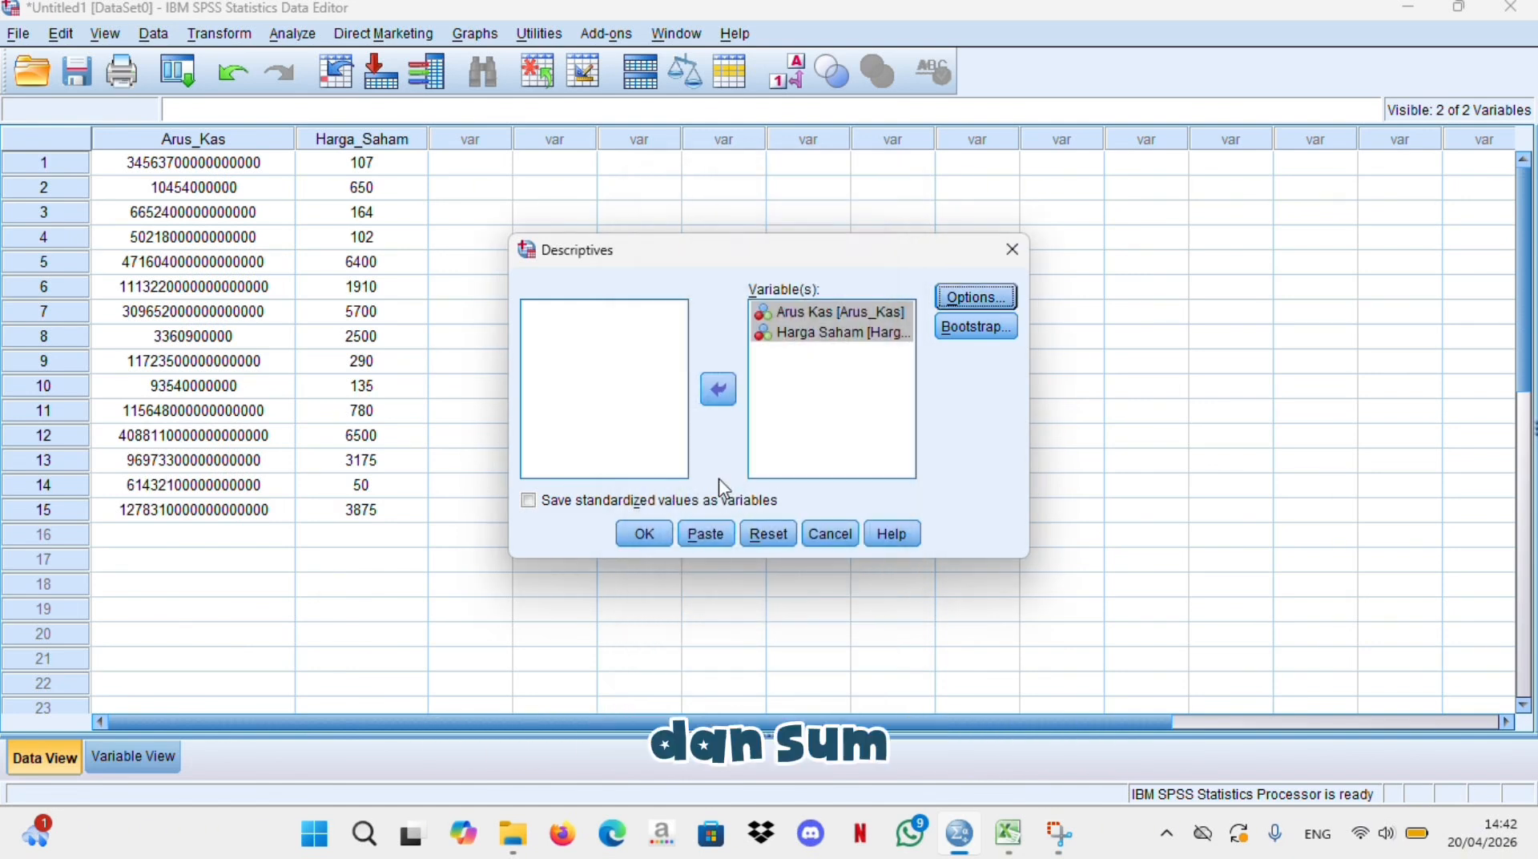
click(643, 537)
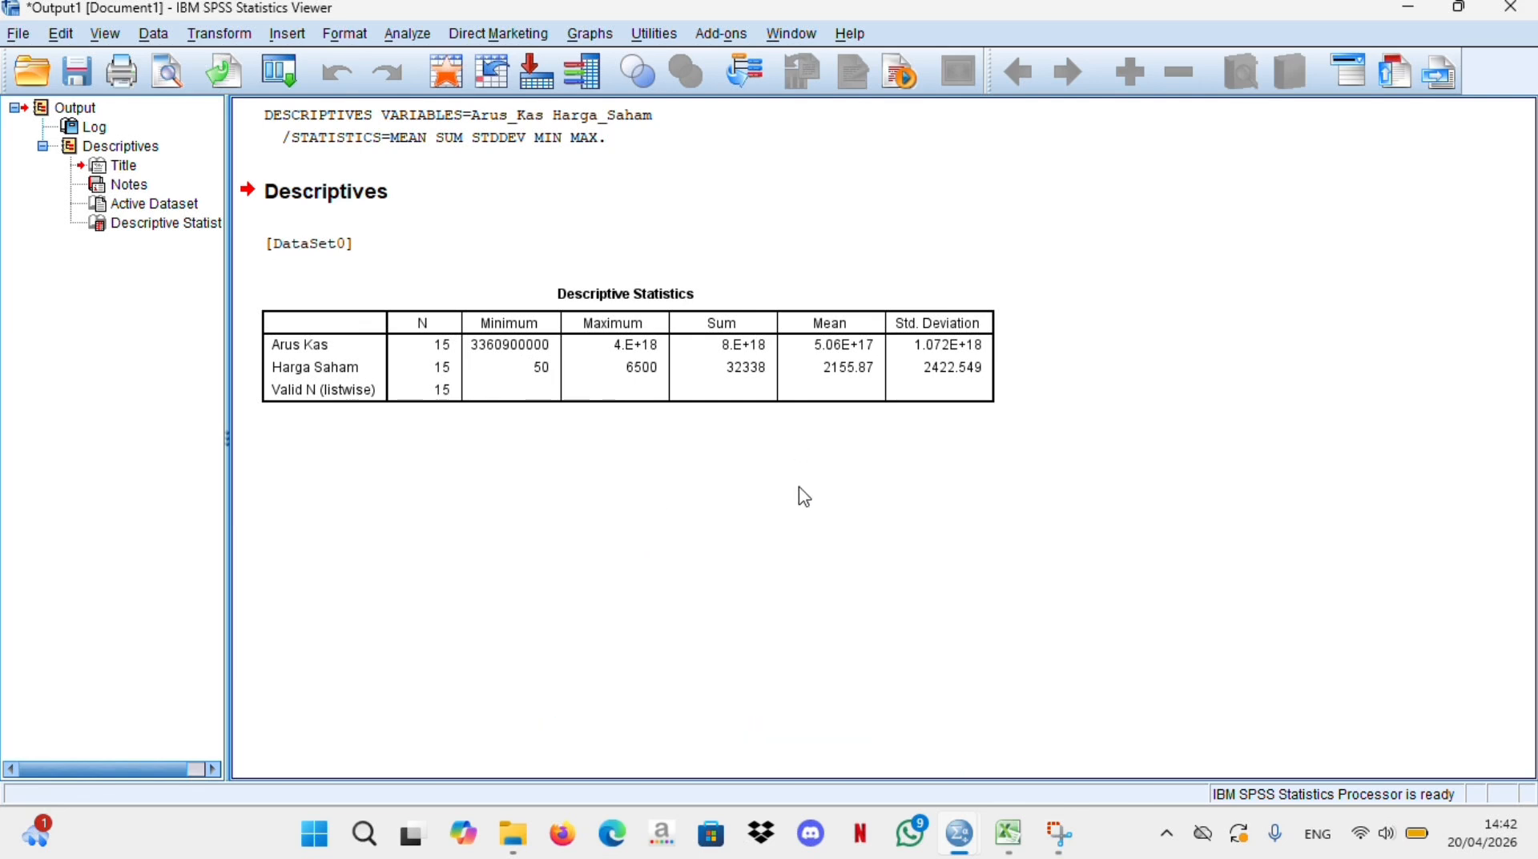
click(285, 393)
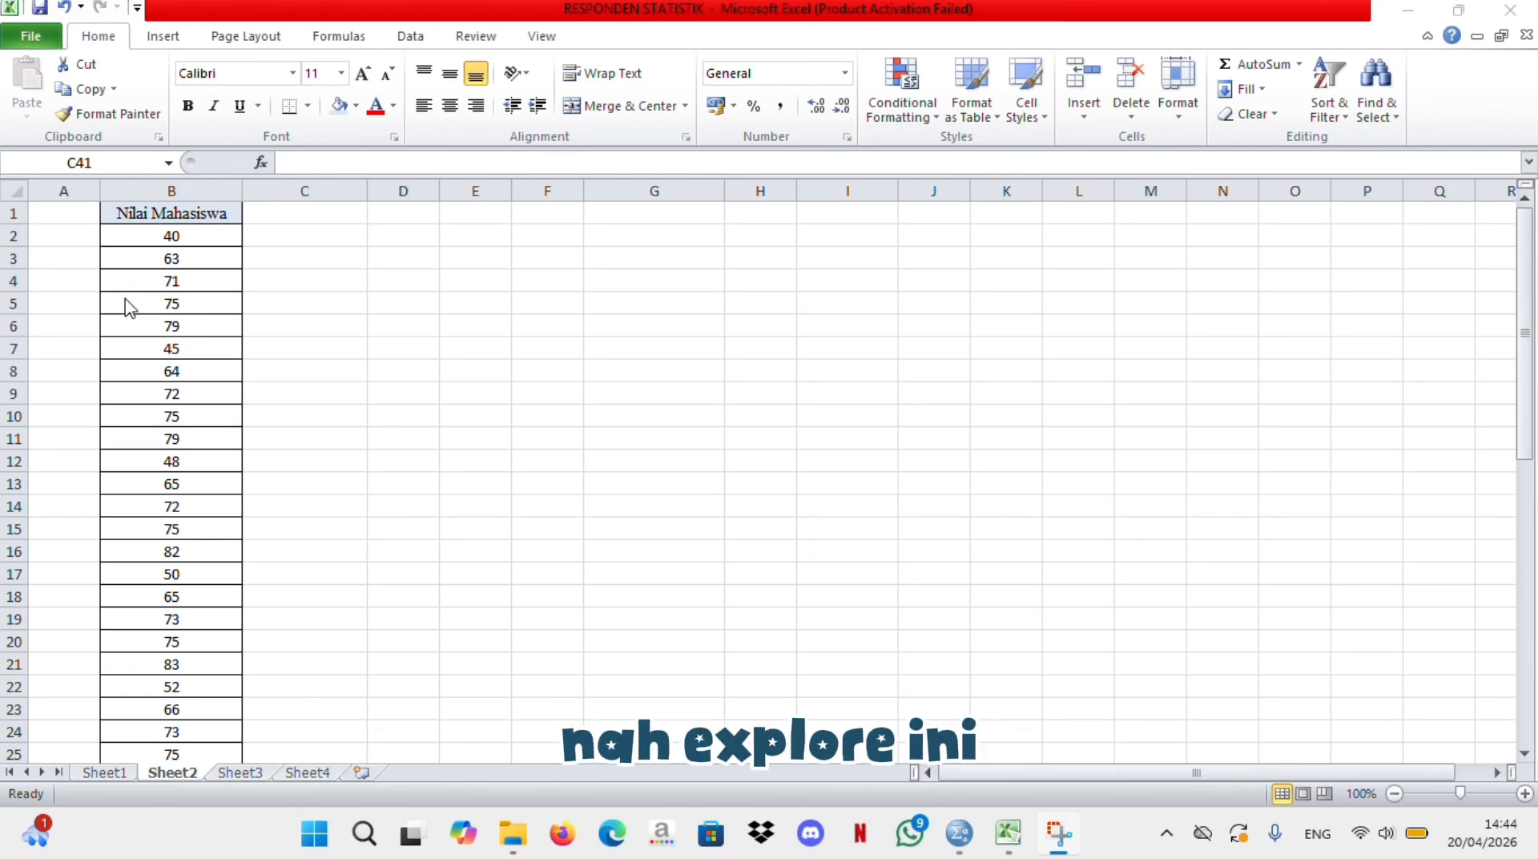
click(169, 210)
drag(195, 211, 152, 597)
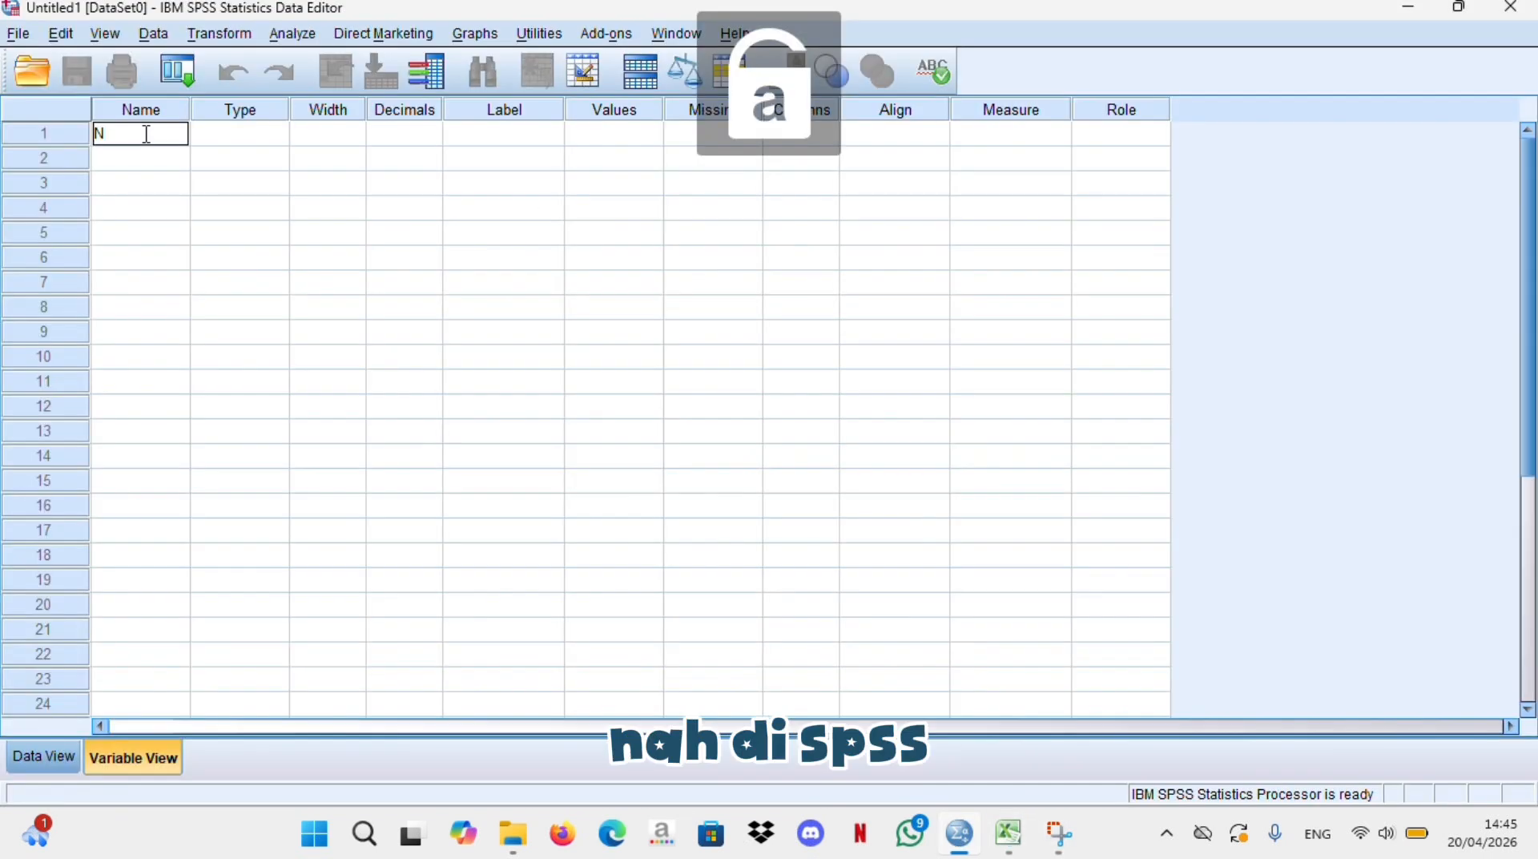
Name the first variable of the empty SPSS dataset Nilai_Mahasiswa and set its decimals to 0
text(ilai_)
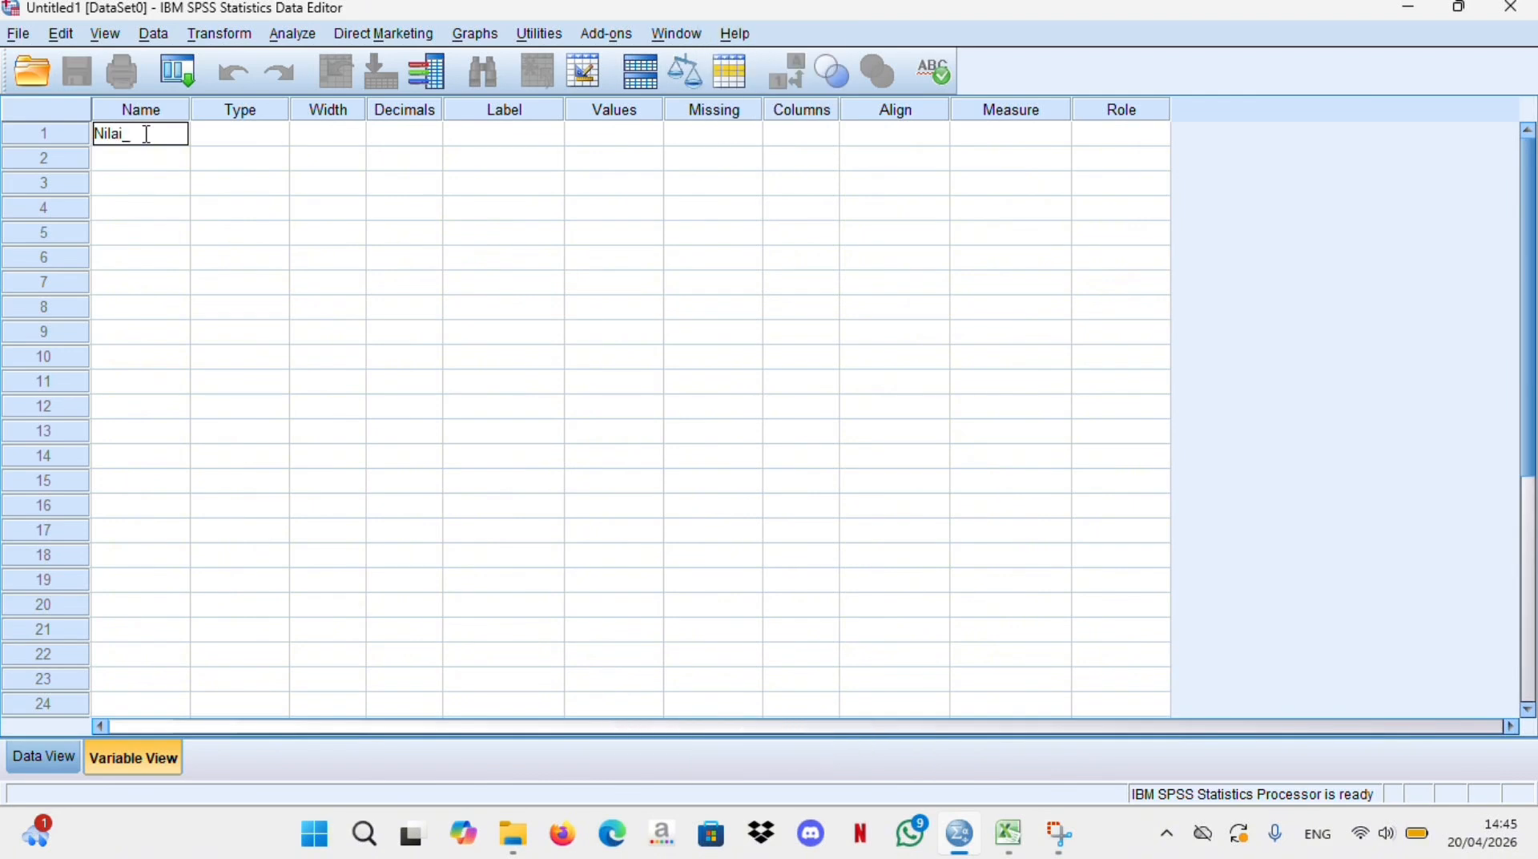
text(Mahasiswa)
key(Return)
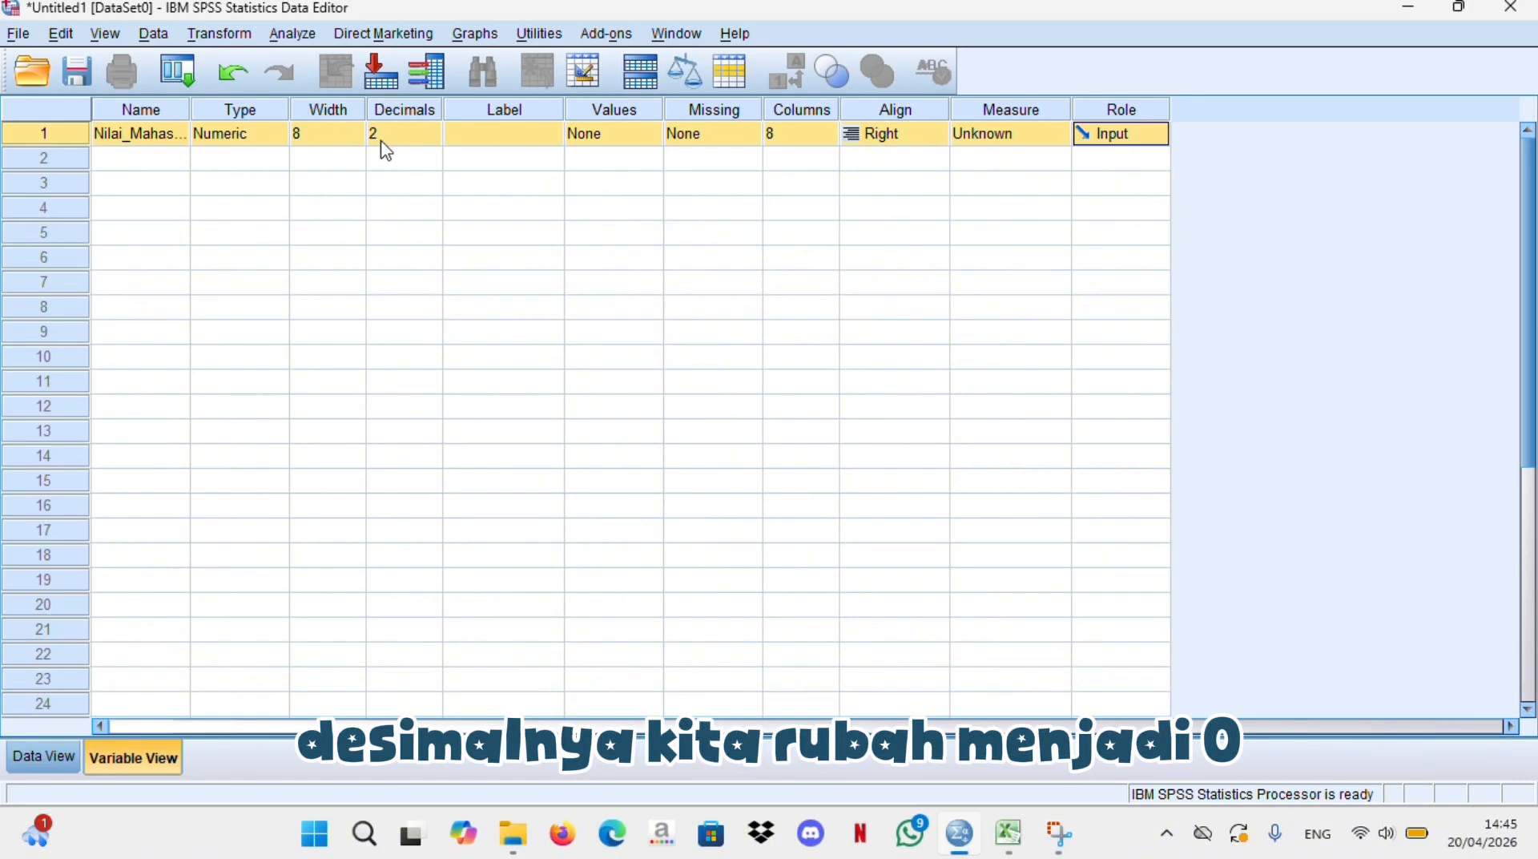
click(404, 134)
double_click(432, 140)
Give the Nilai_Mahasiswa variable the label Nilai Mahasiswa
click(497, 135)
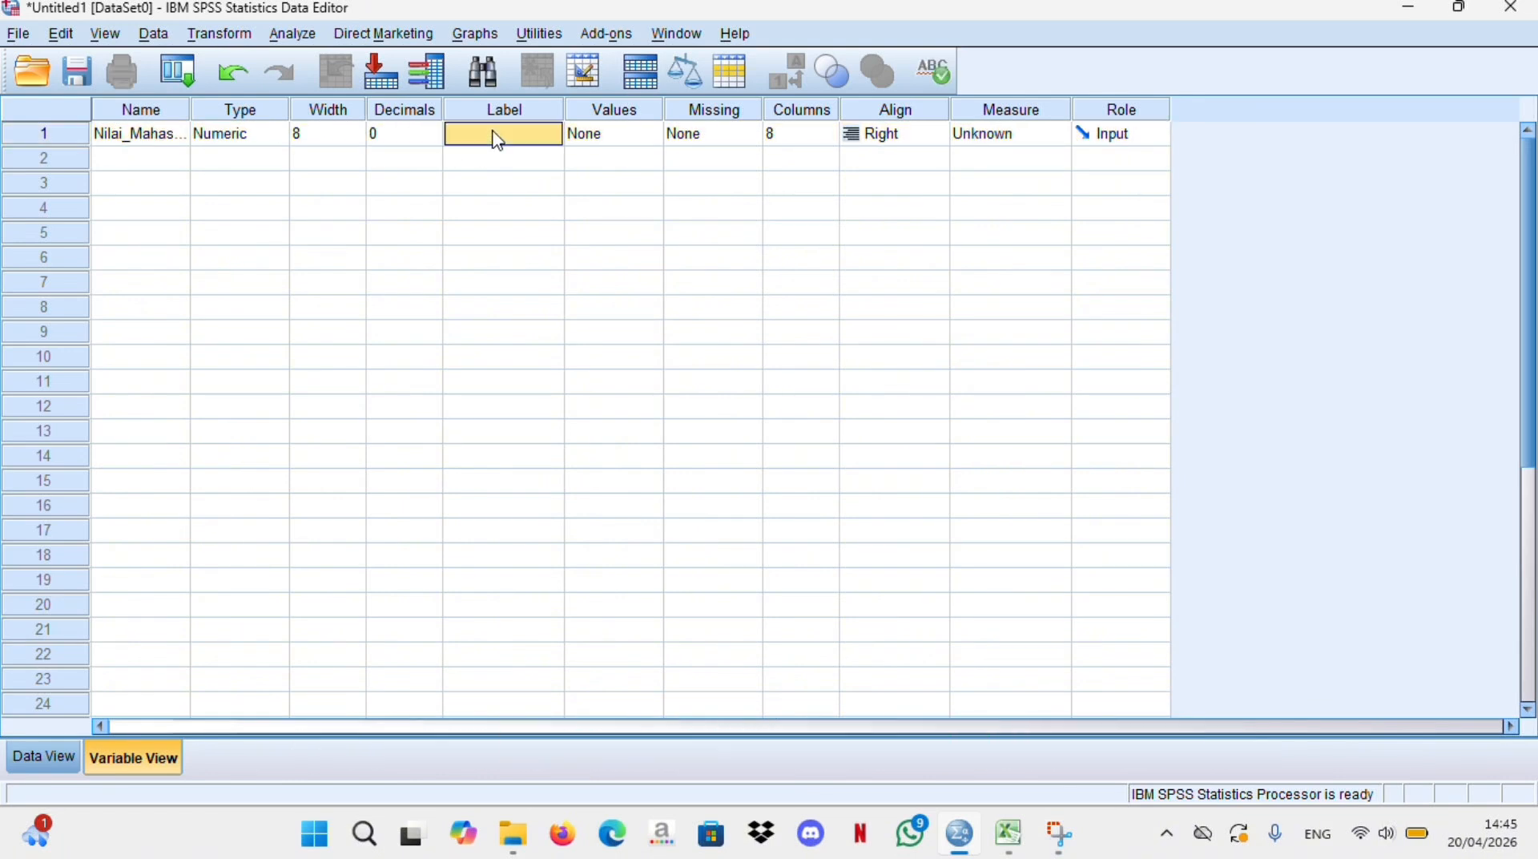
click(529, 134)
key(Caps_Lock)
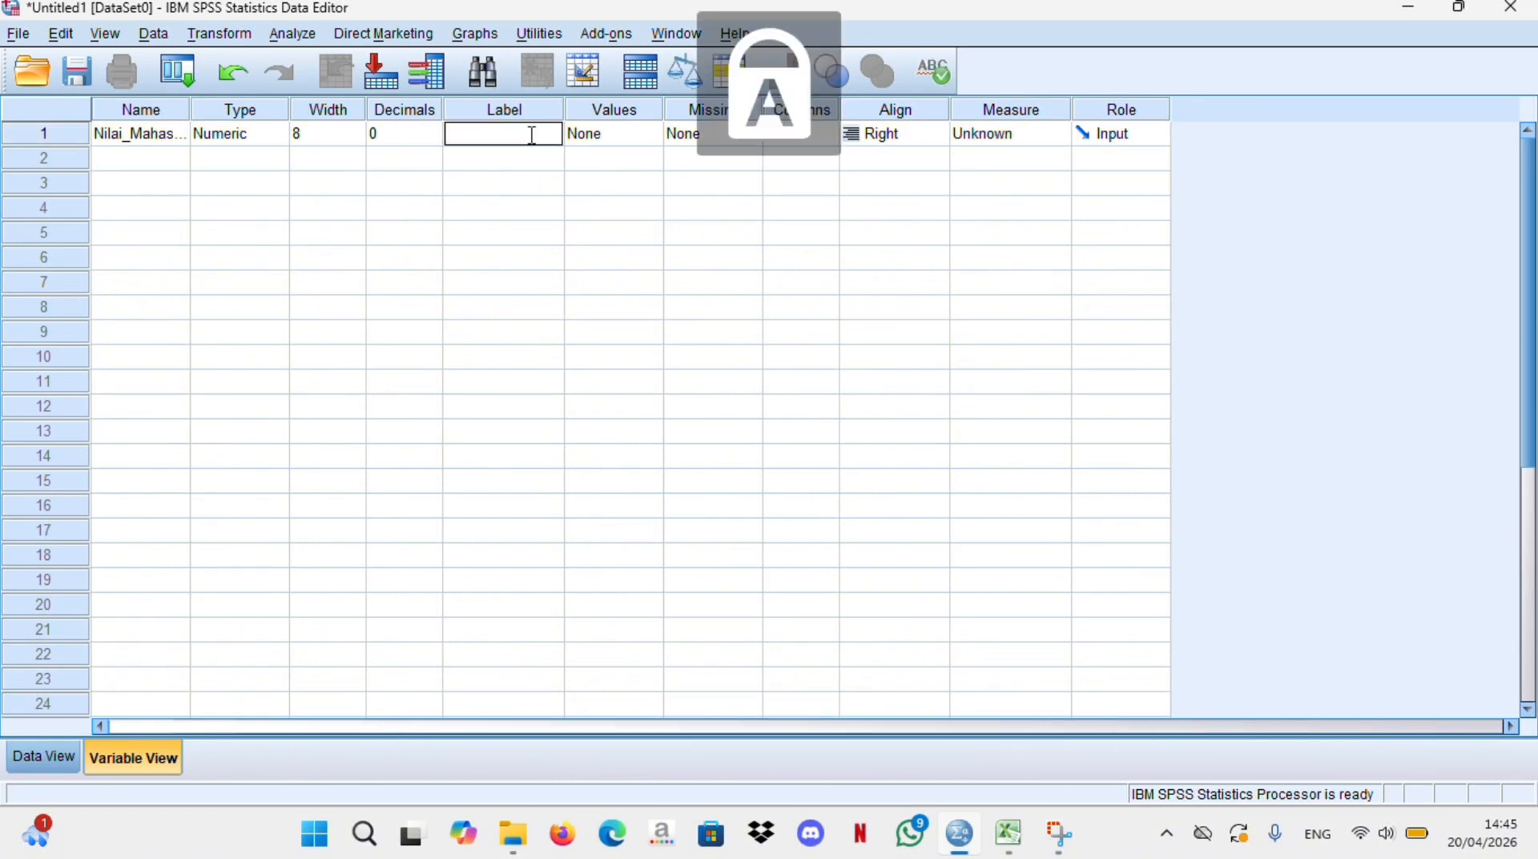
text(N)
key(Caps_Lock)
text(ilai Mahasiswa)
Set the alignment of Nilai_Mahasiswa to Center and its measurement level to Nominal
click(890, 135)
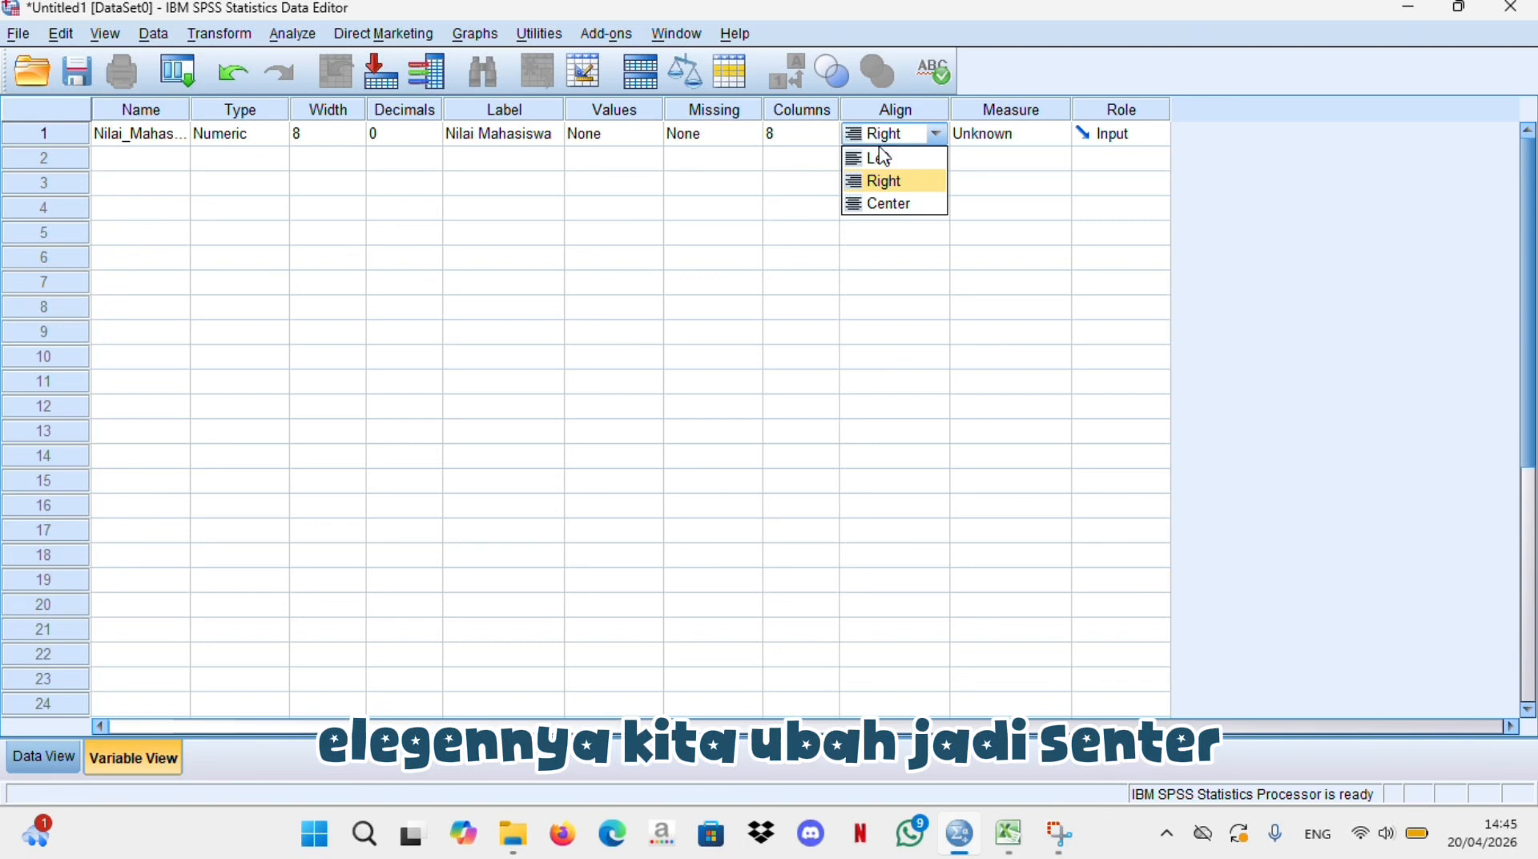
click(888, 203)
click(1033, 134)
click(1020, 204)
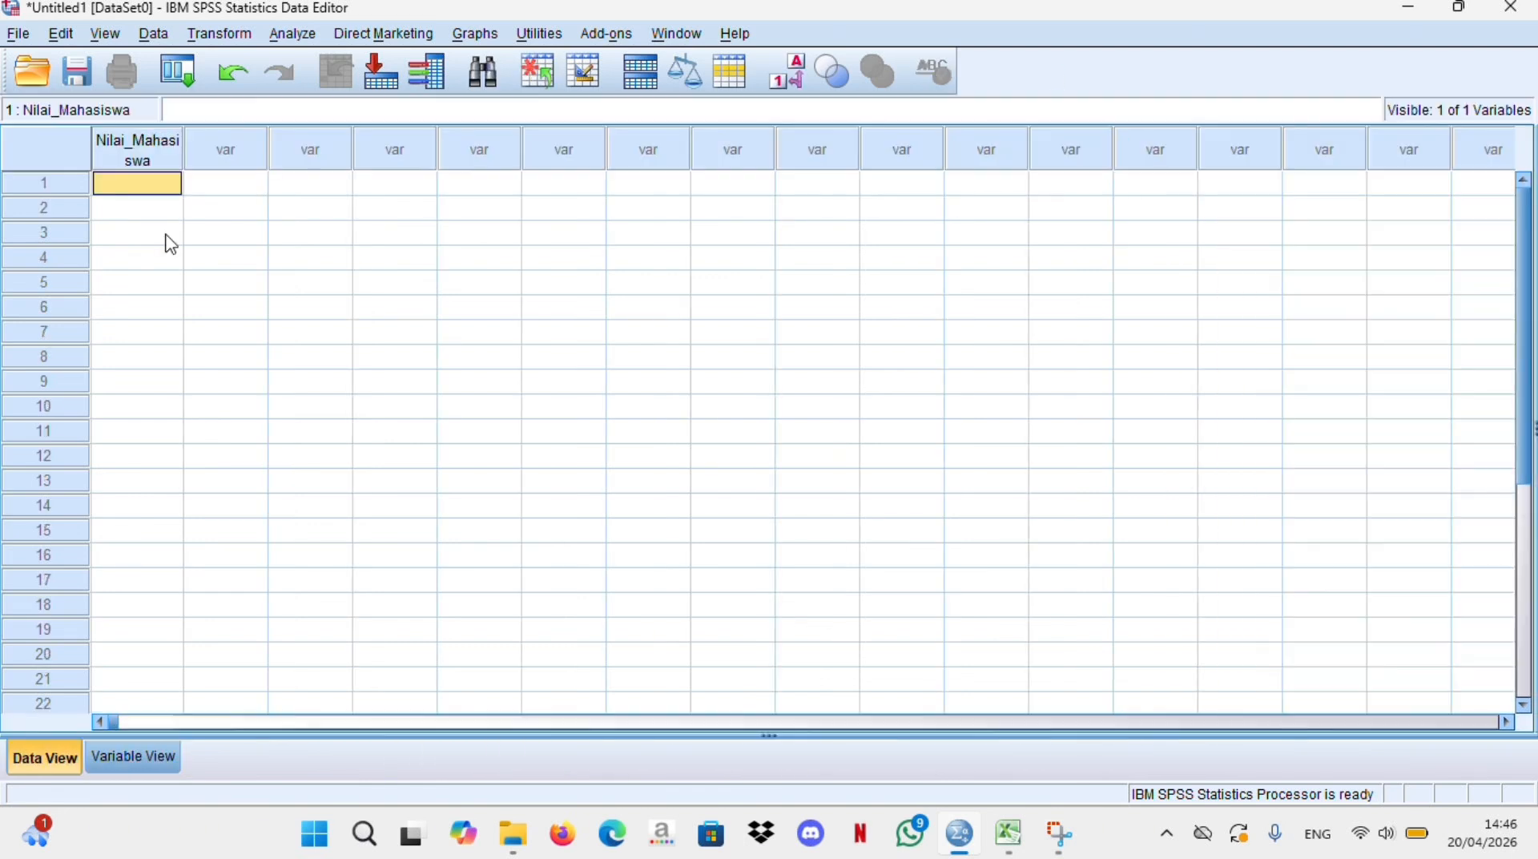
Paste the copied Excel grades into Nilai_Mahasiswa and set that variable as the dependent in an Explore analysis
key(ctrl+v)
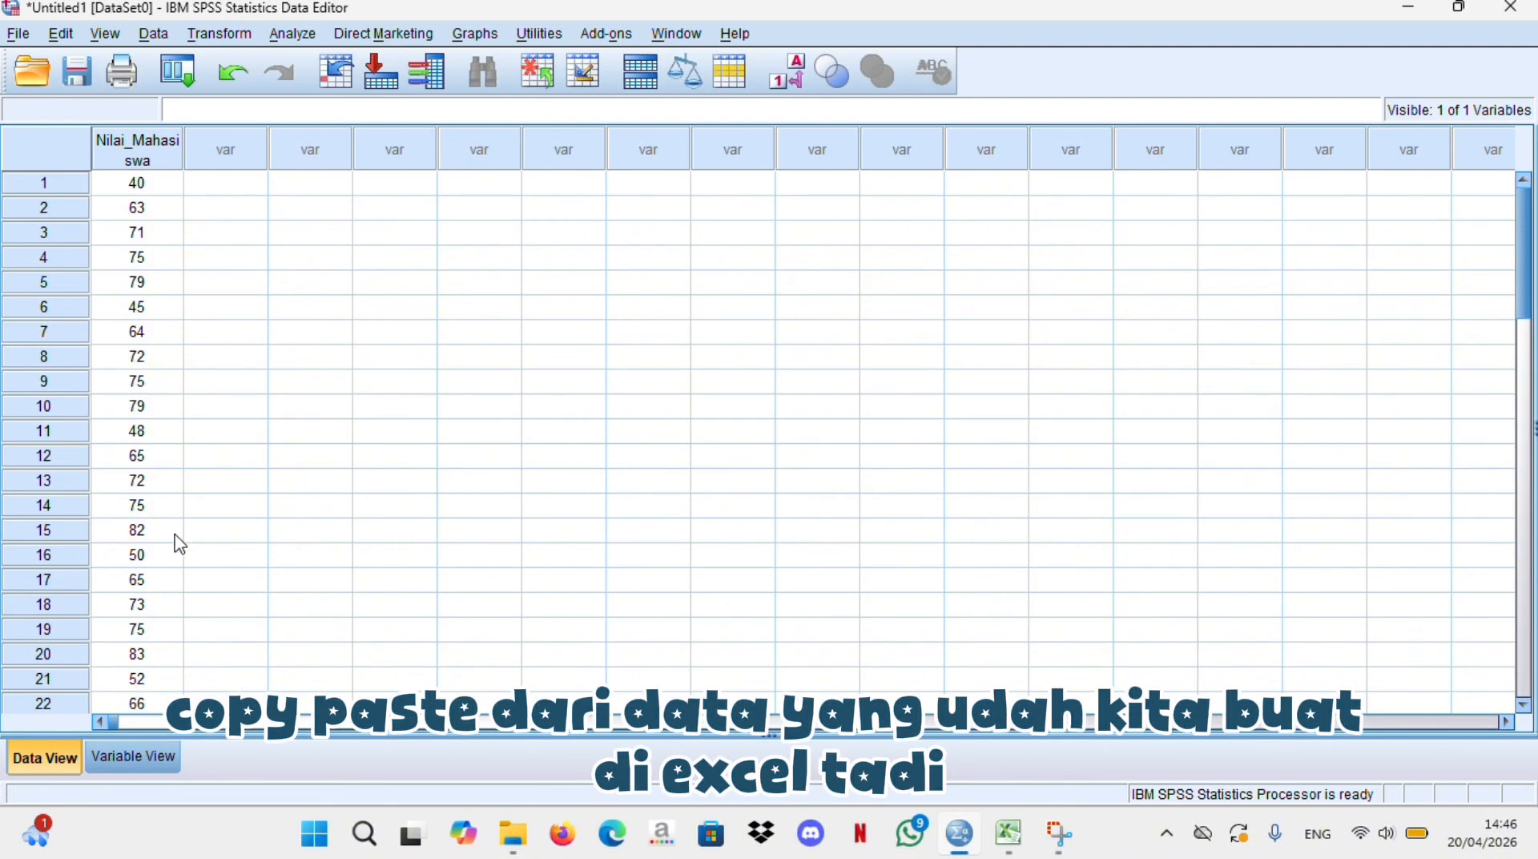
click(297, 33)
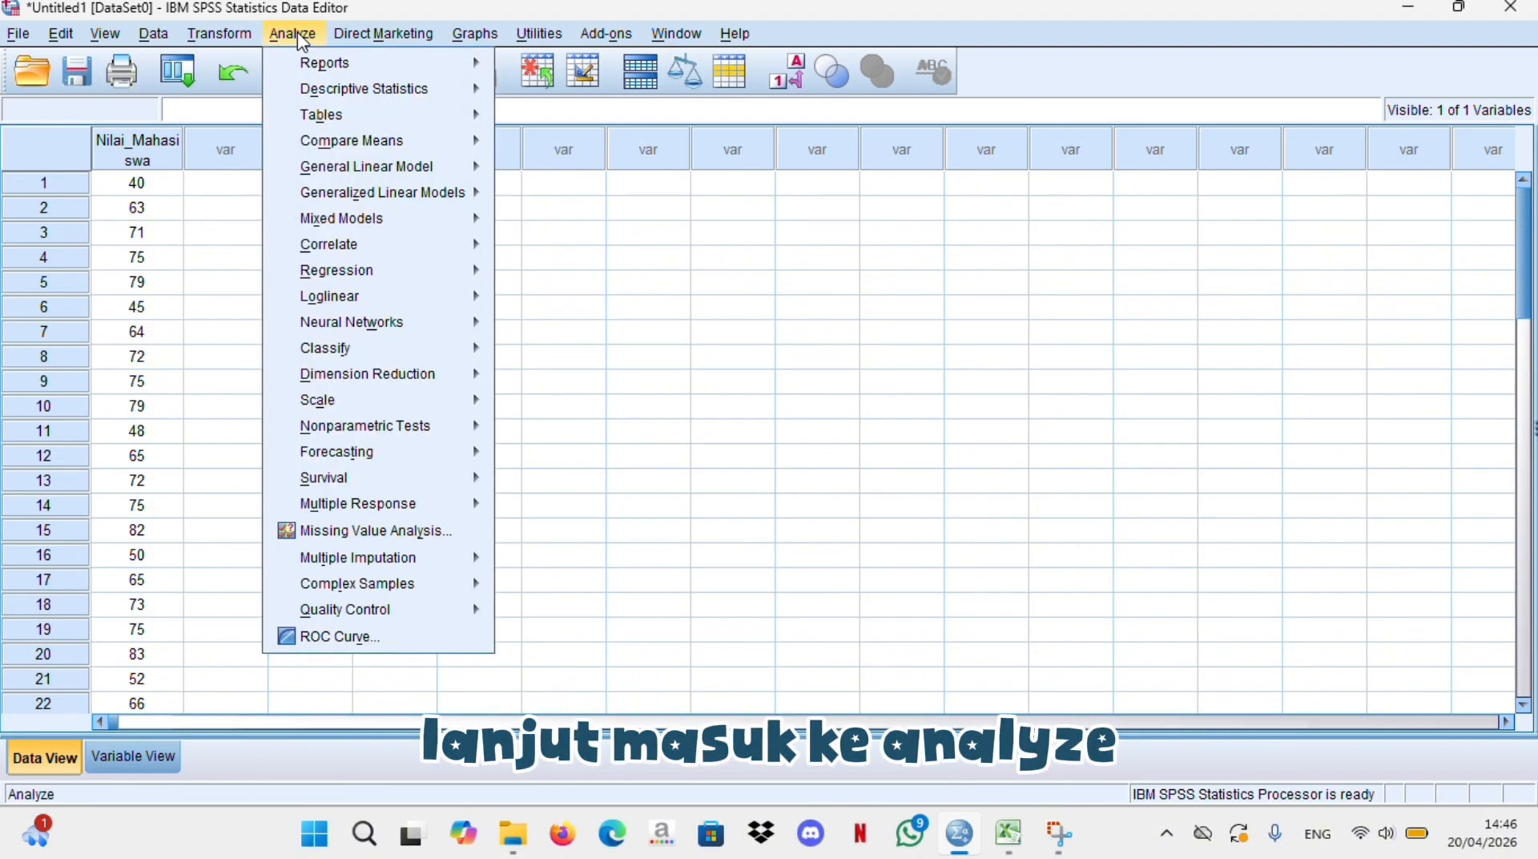
mouse_move(344, 90)
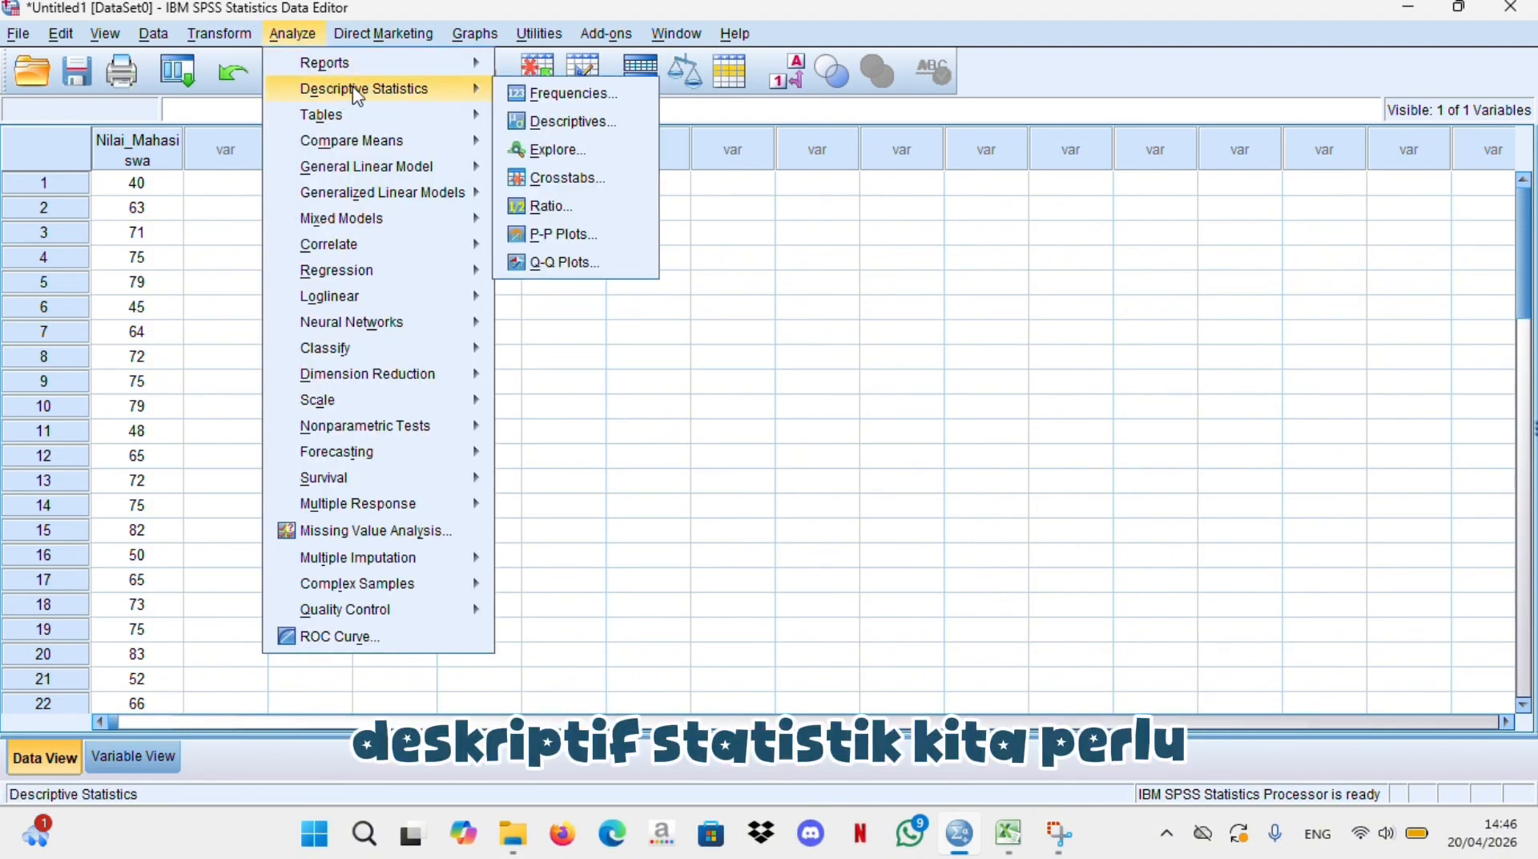
click(548, 151)
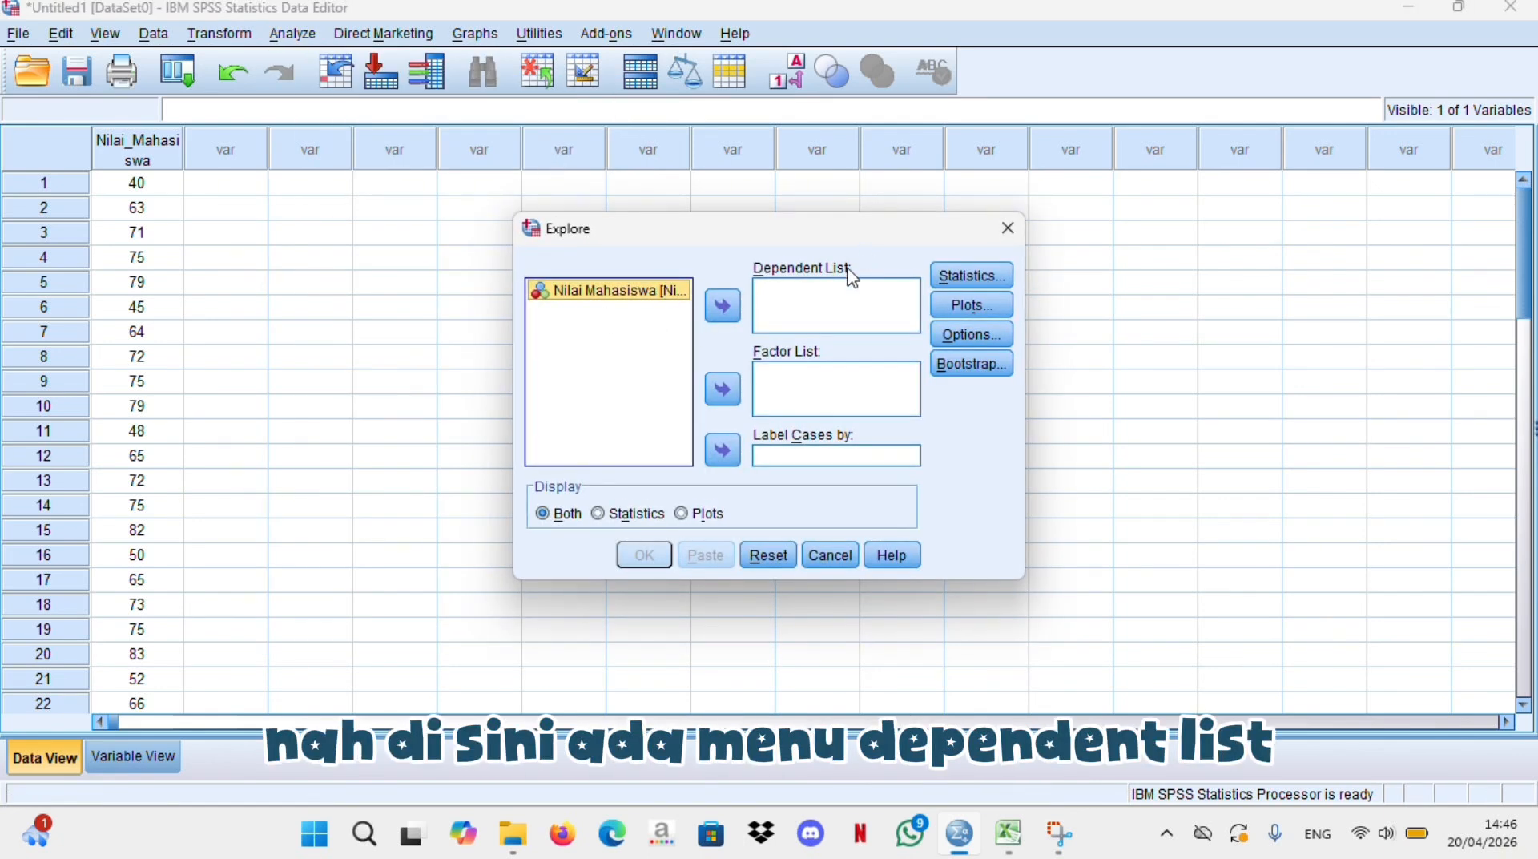
click(809, 33)
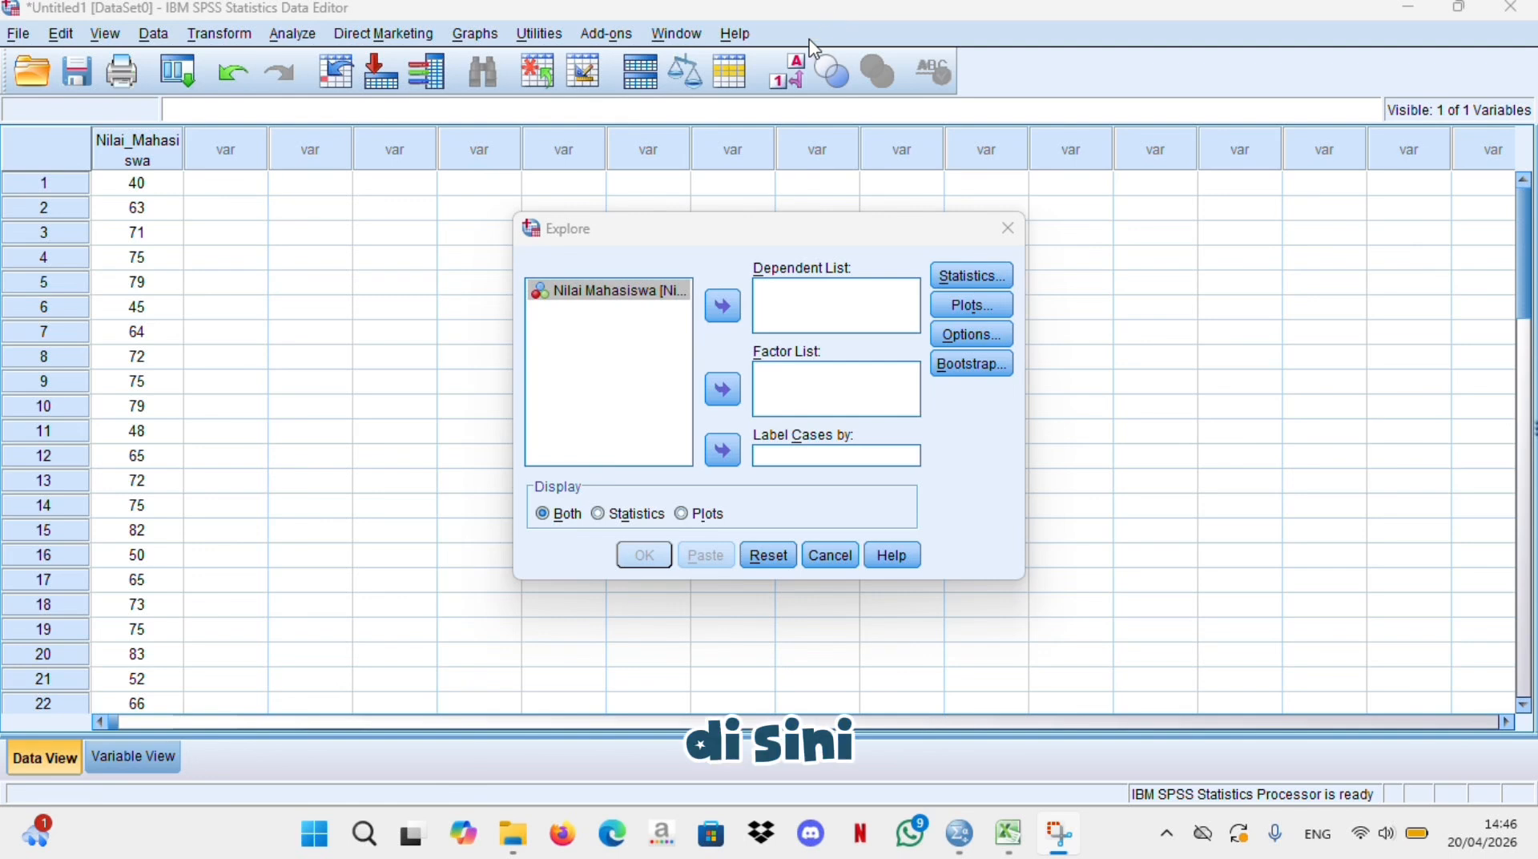
click(722, 306)
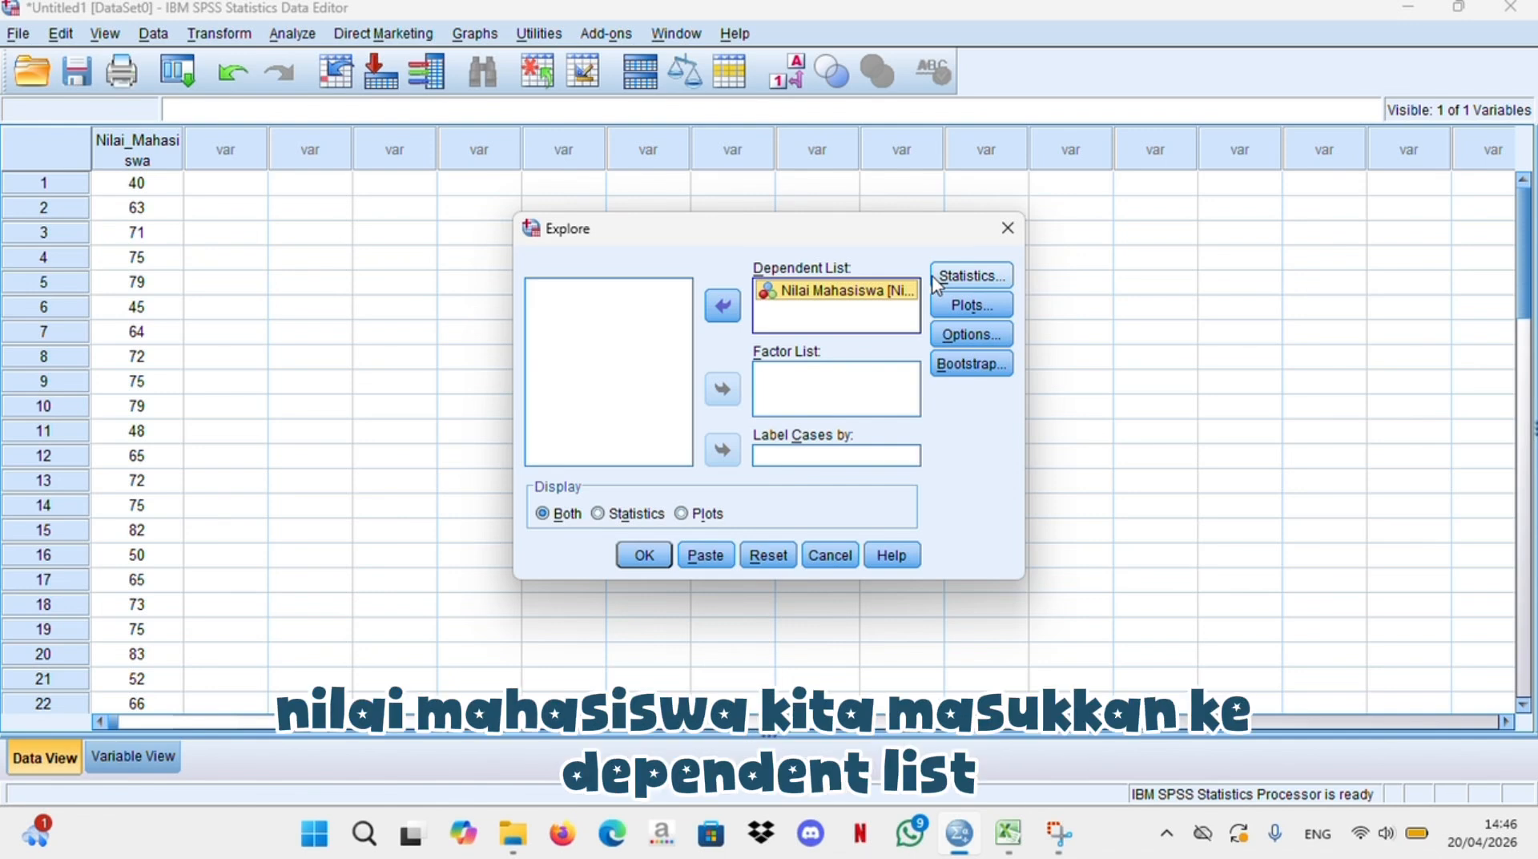
Add a histogram and normality plots with tests to the stem-and-leaf plot, and run the Explore analysis
click(945, 278)
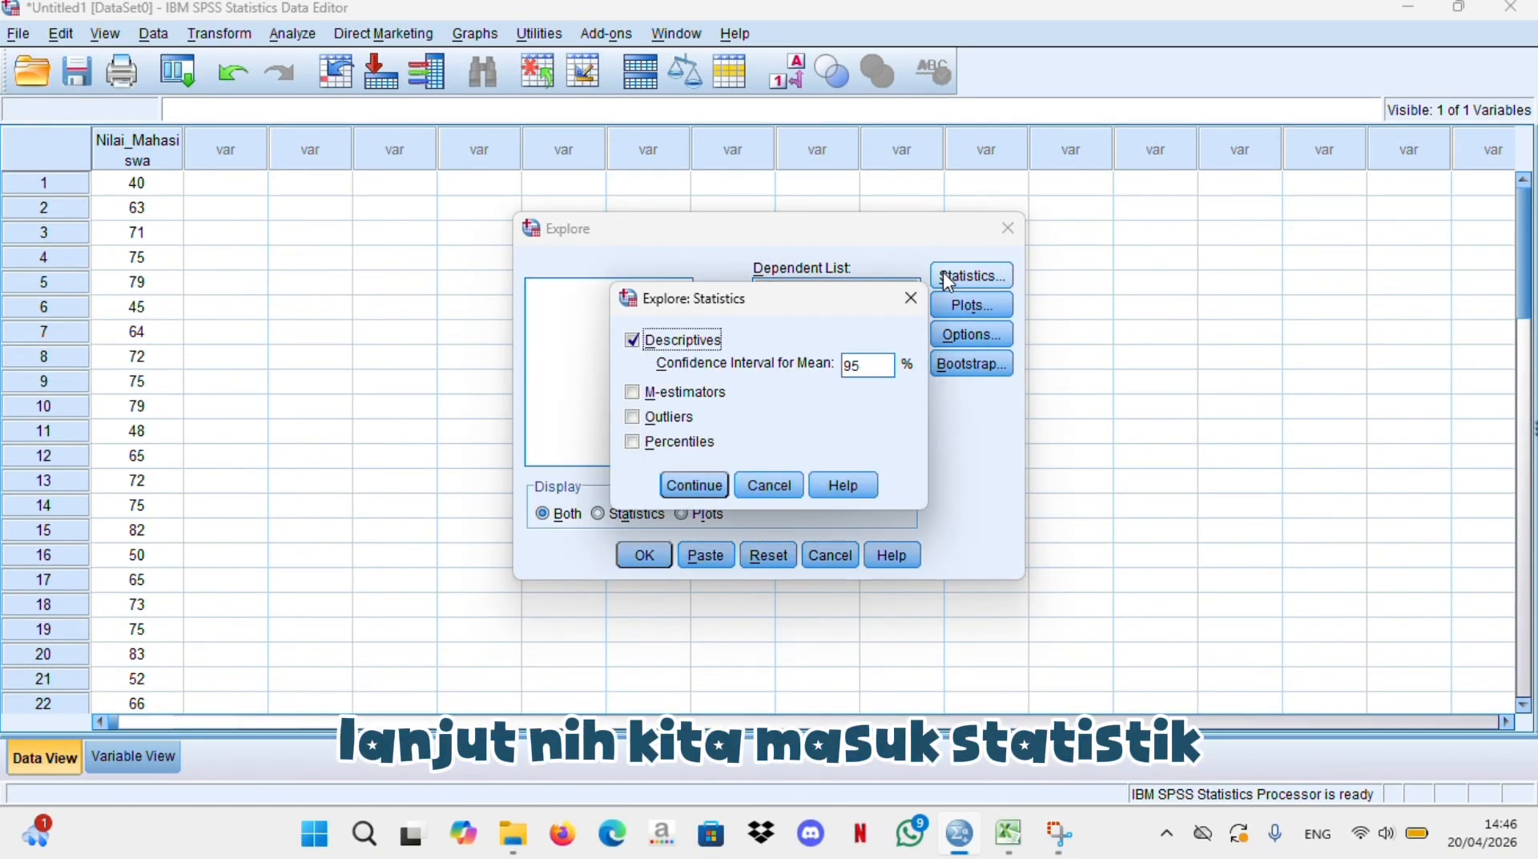
click(918, 304)
click(967, 308)
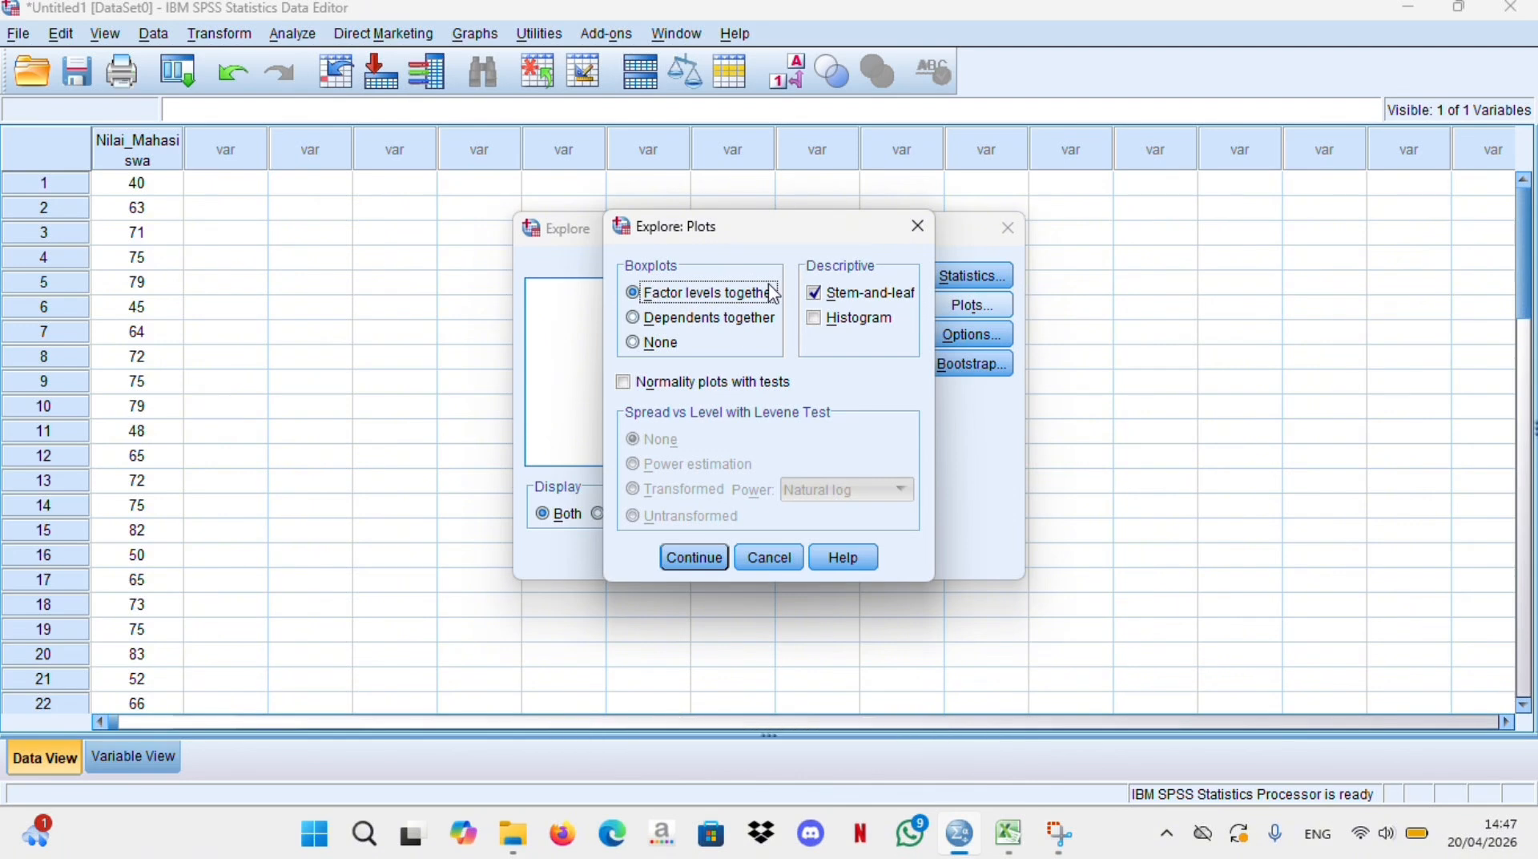
click(816, 326)
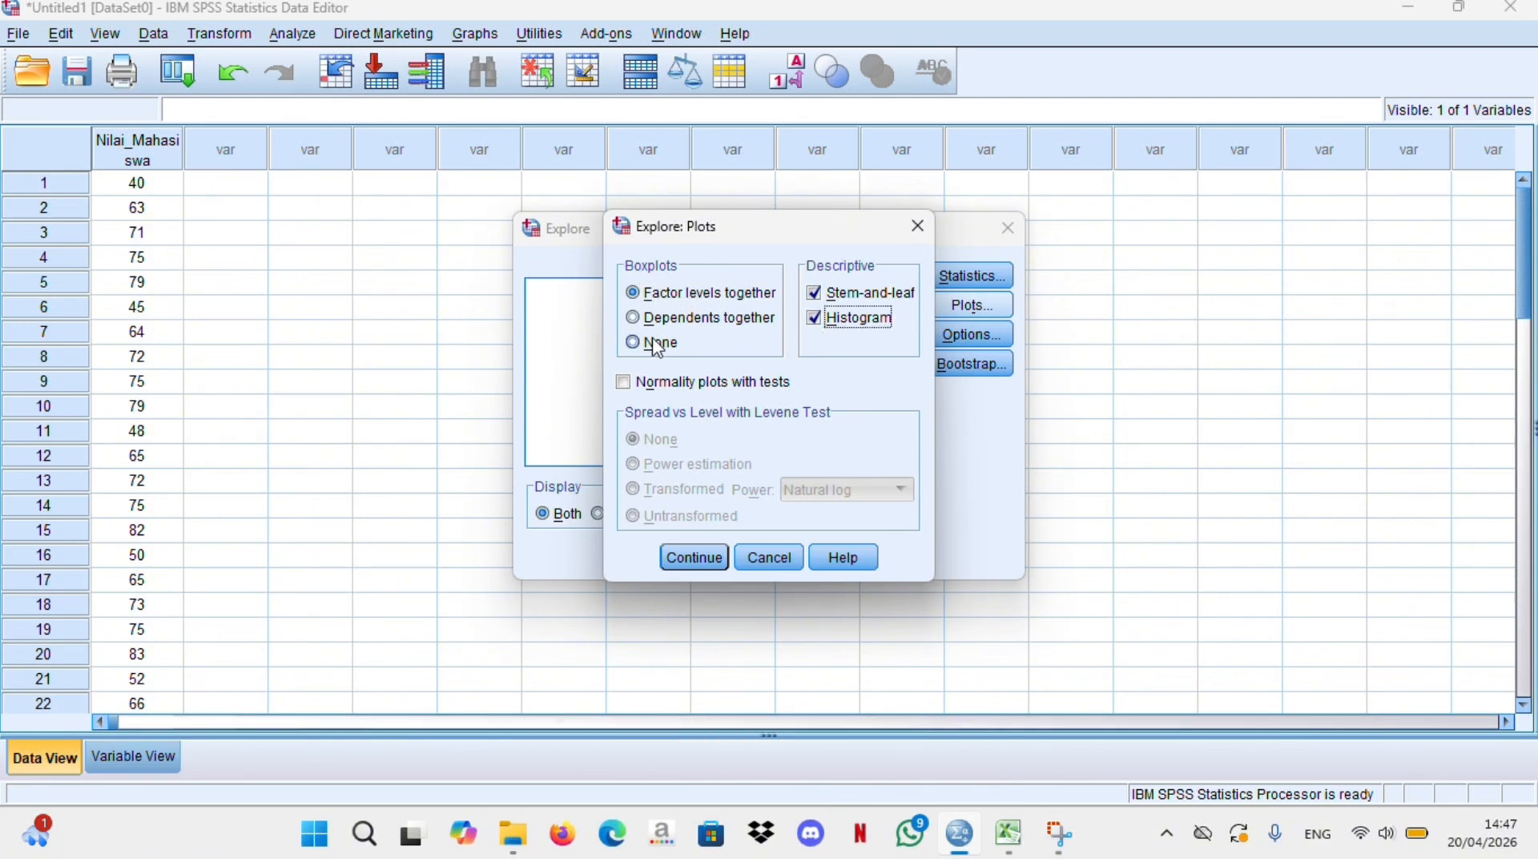
click(624, 382)
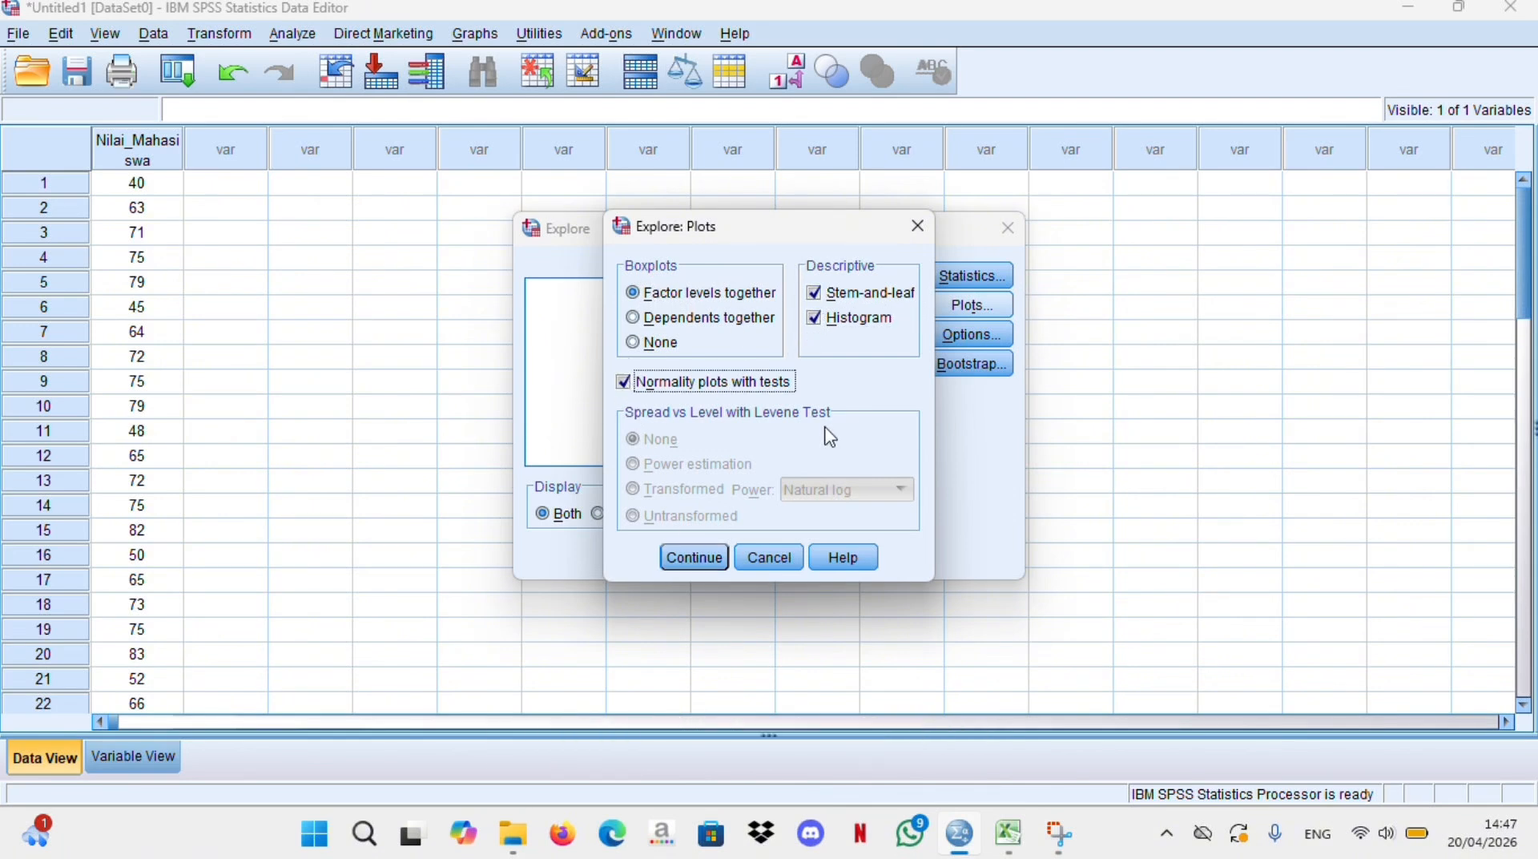
click(702, 556)
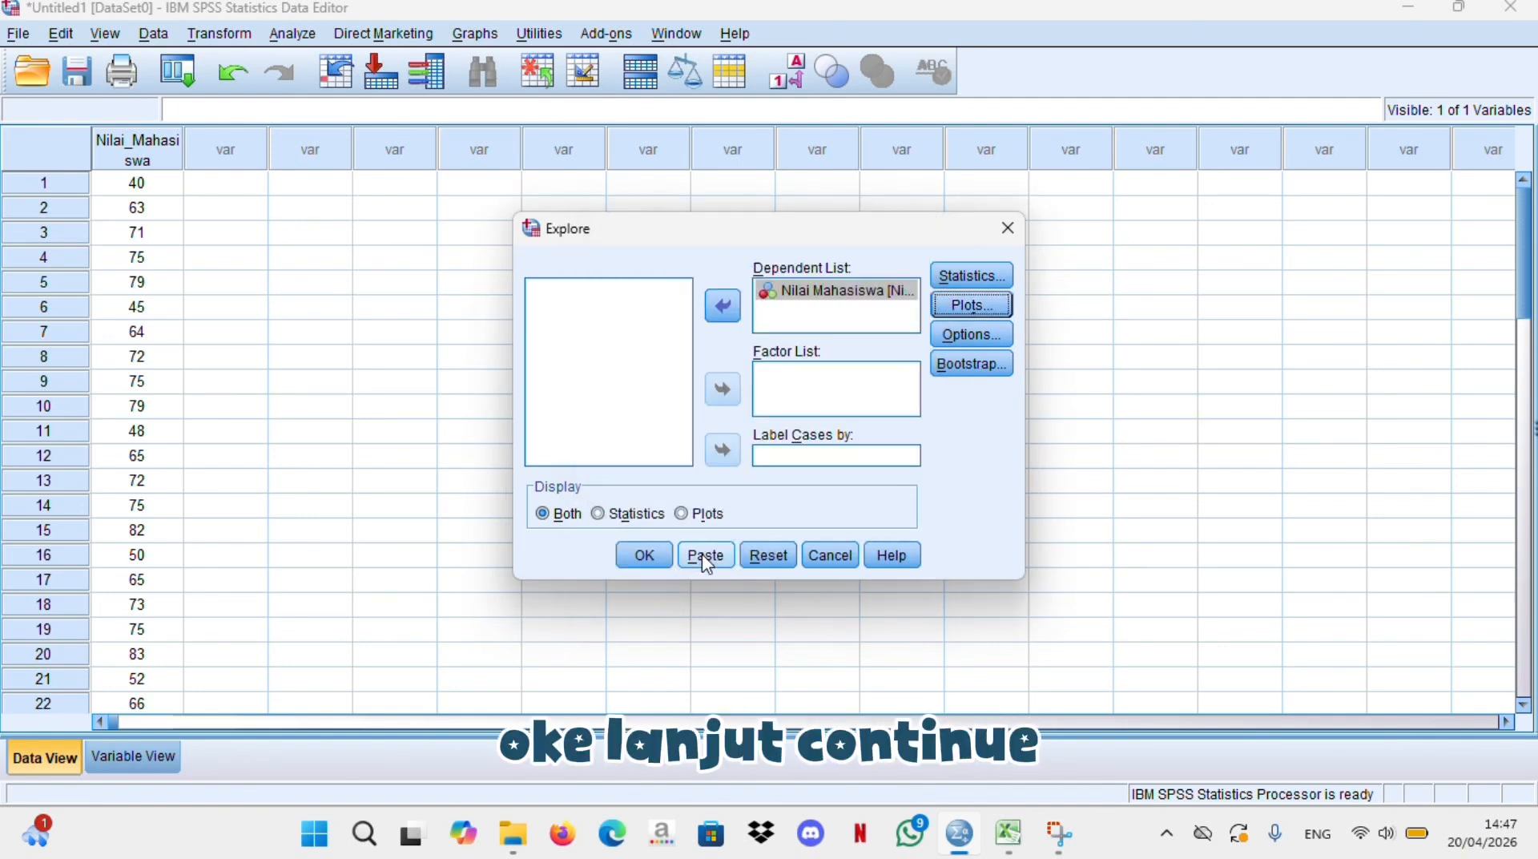
click(646, 557)
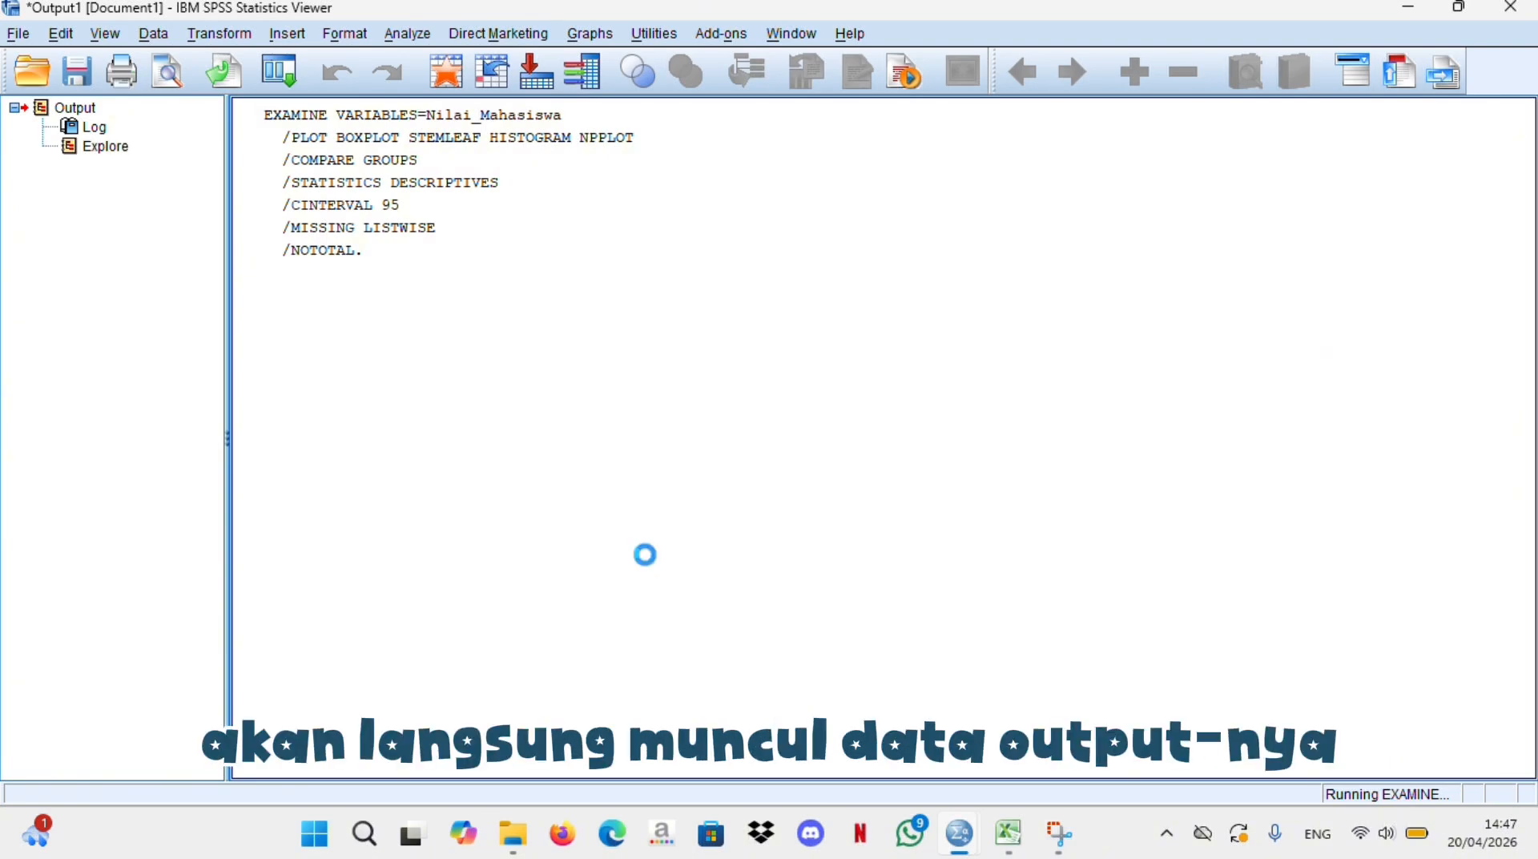
scroll(942, 423, up, 2)
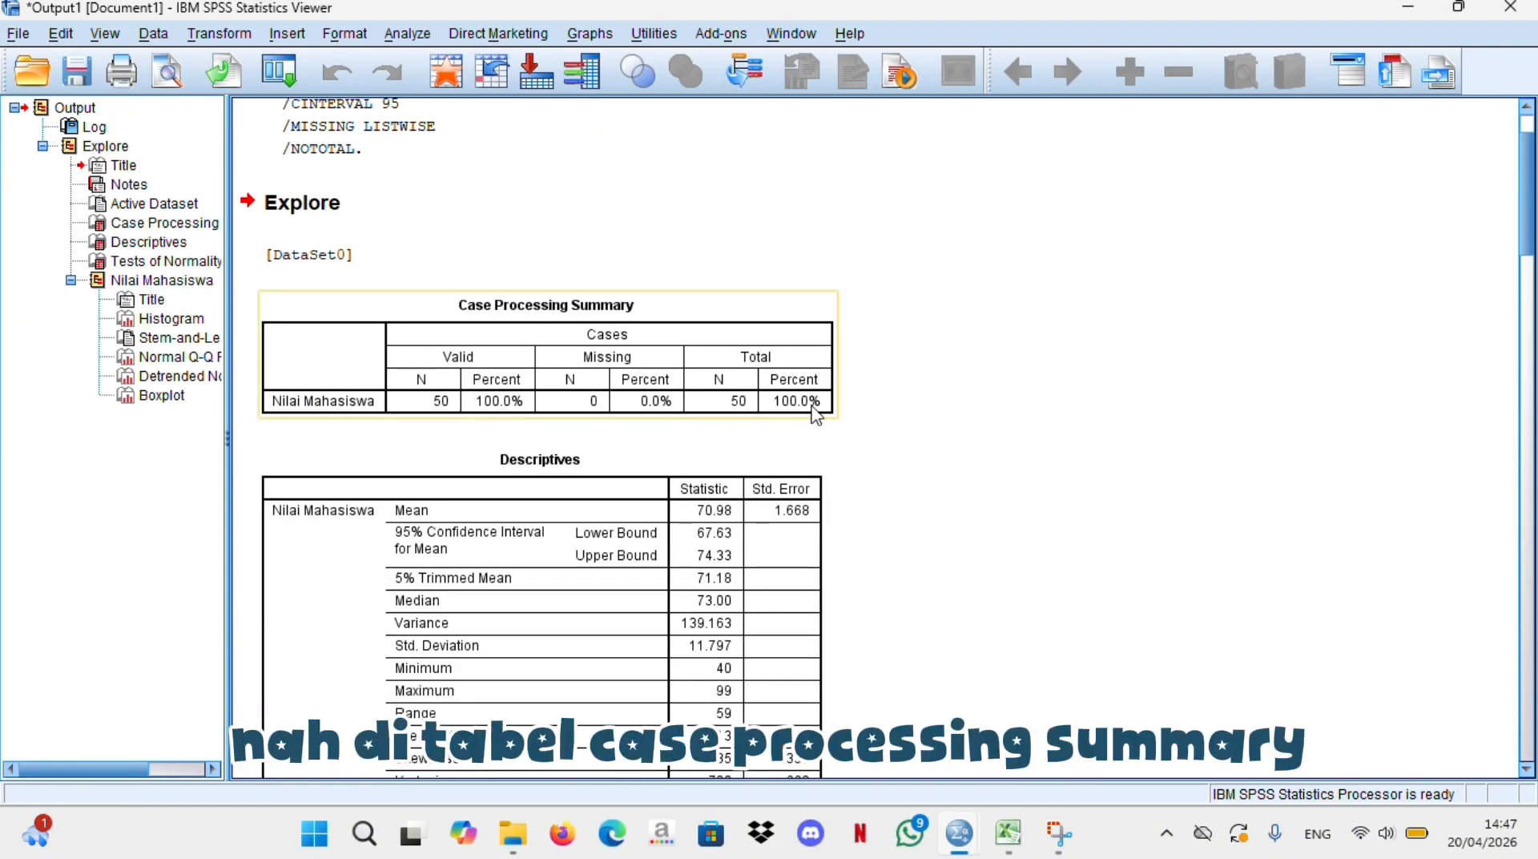
scroll(862, 423, down, 2)
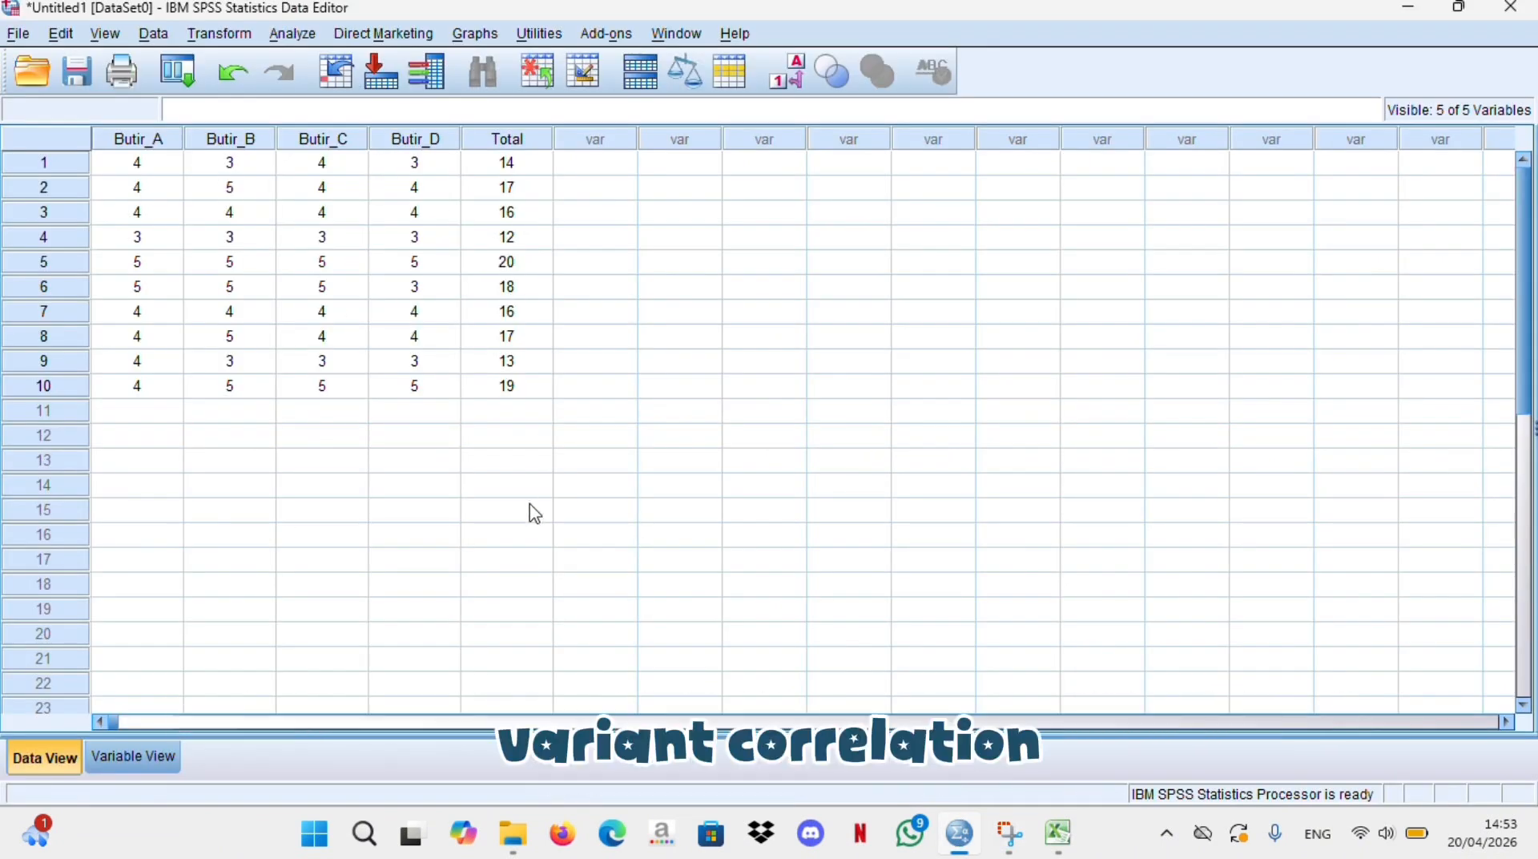
Run a two-tailed Pearson bivariate correlation on Butir Pertanyaan A, B, C, D and Total
click(303, 38)
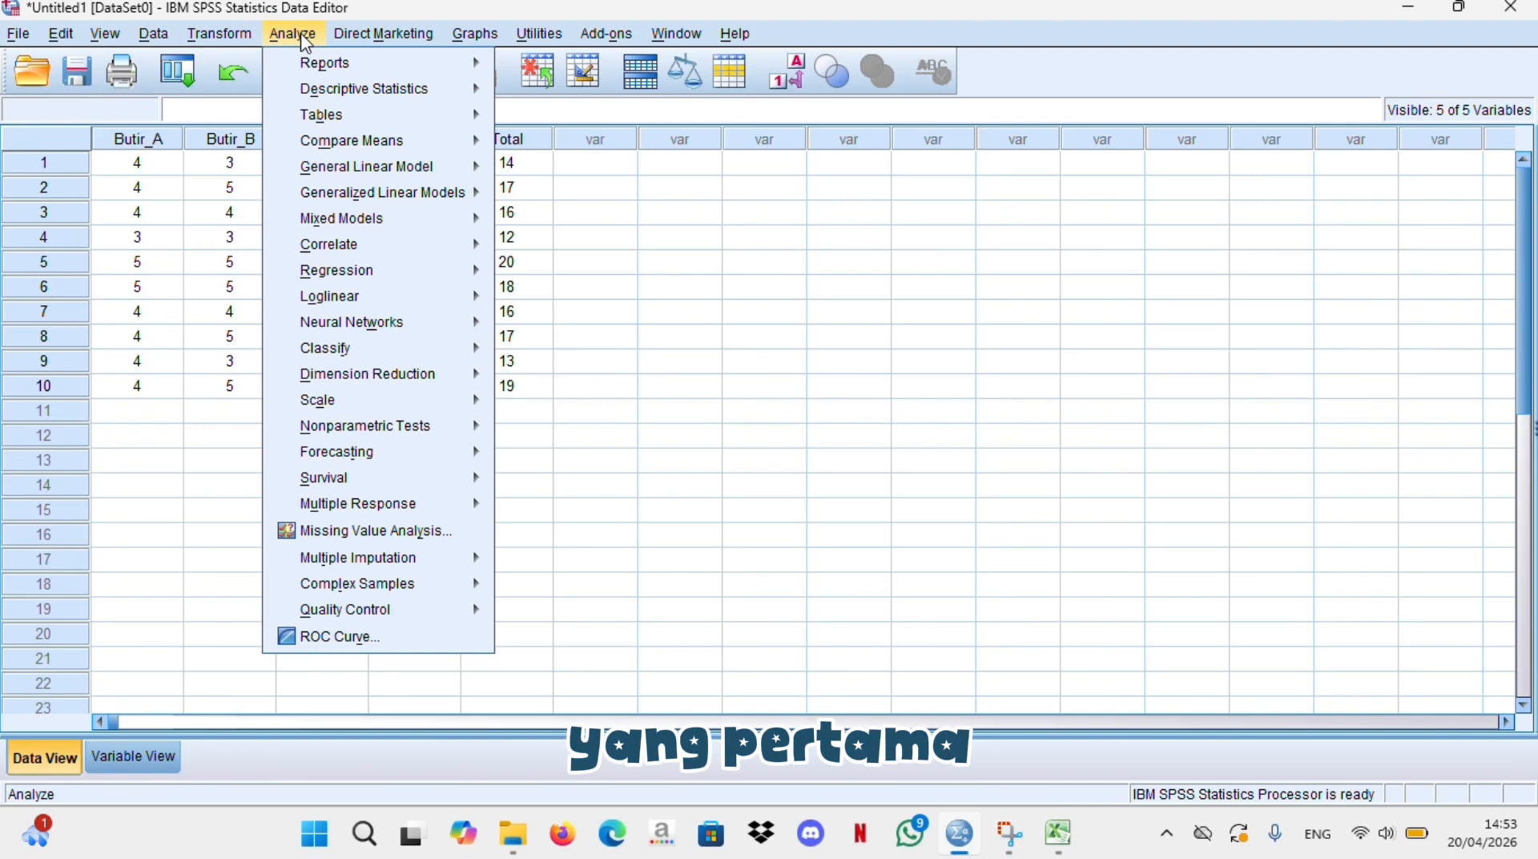
mouse_move(339, 255)
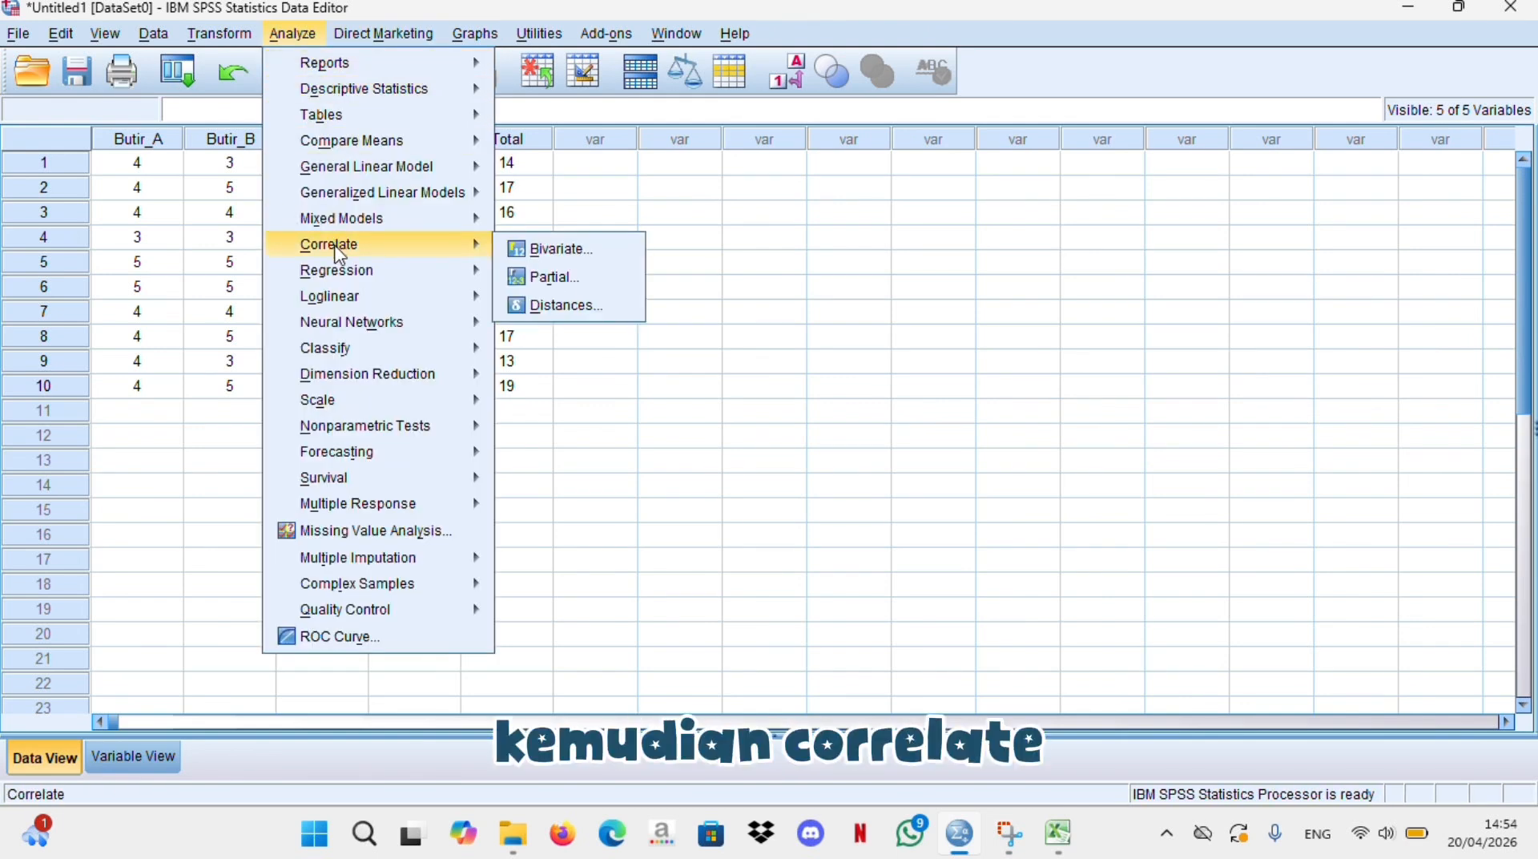
click(539, 251)
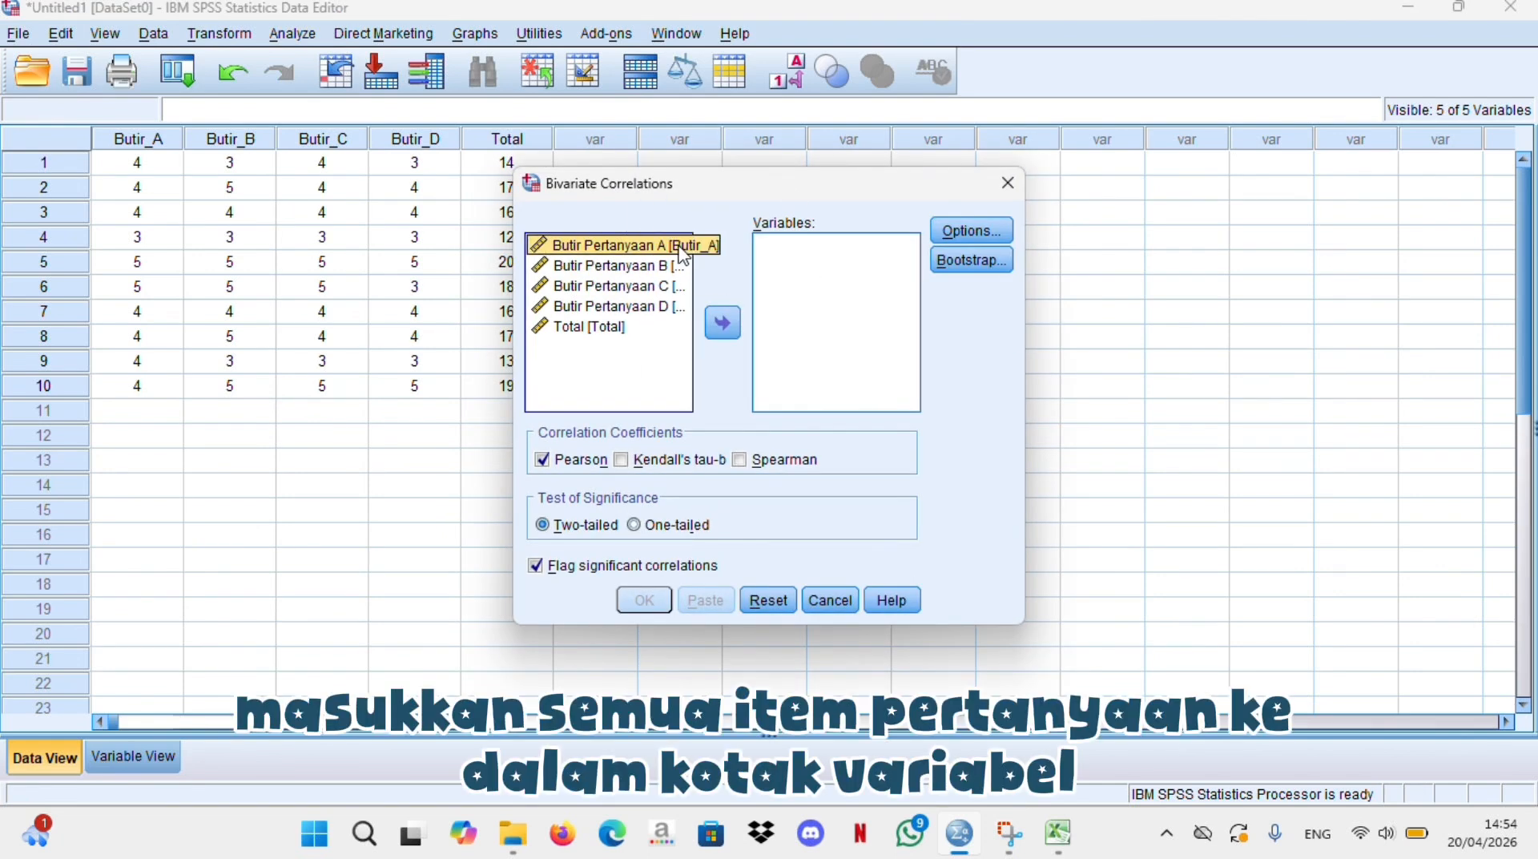
key(shift+Down)
key(shift+Down)
key(shift+Down)
key(shift+Down)
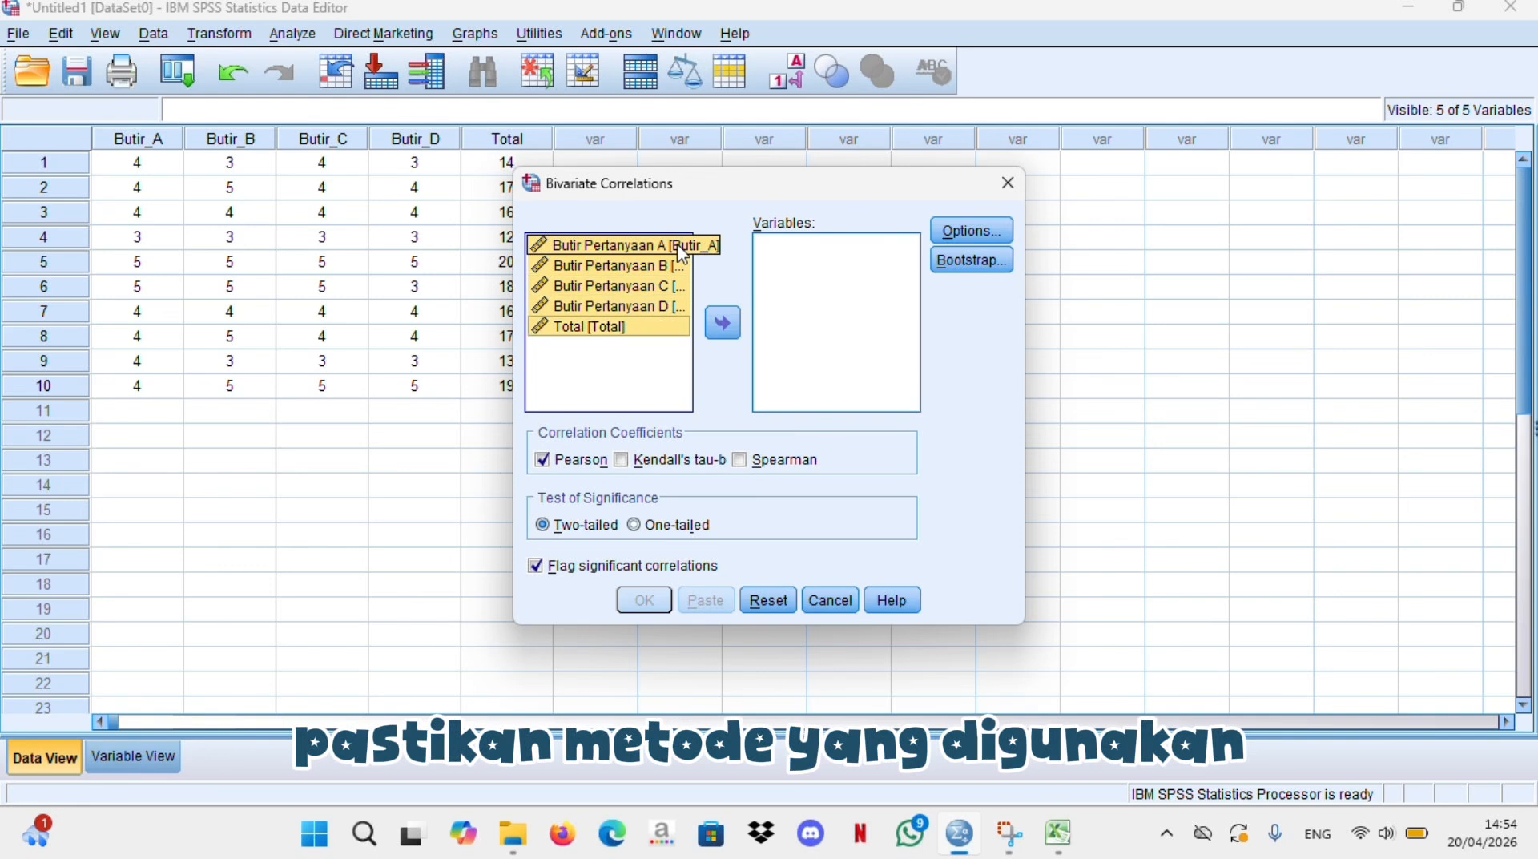
click(733, 329)
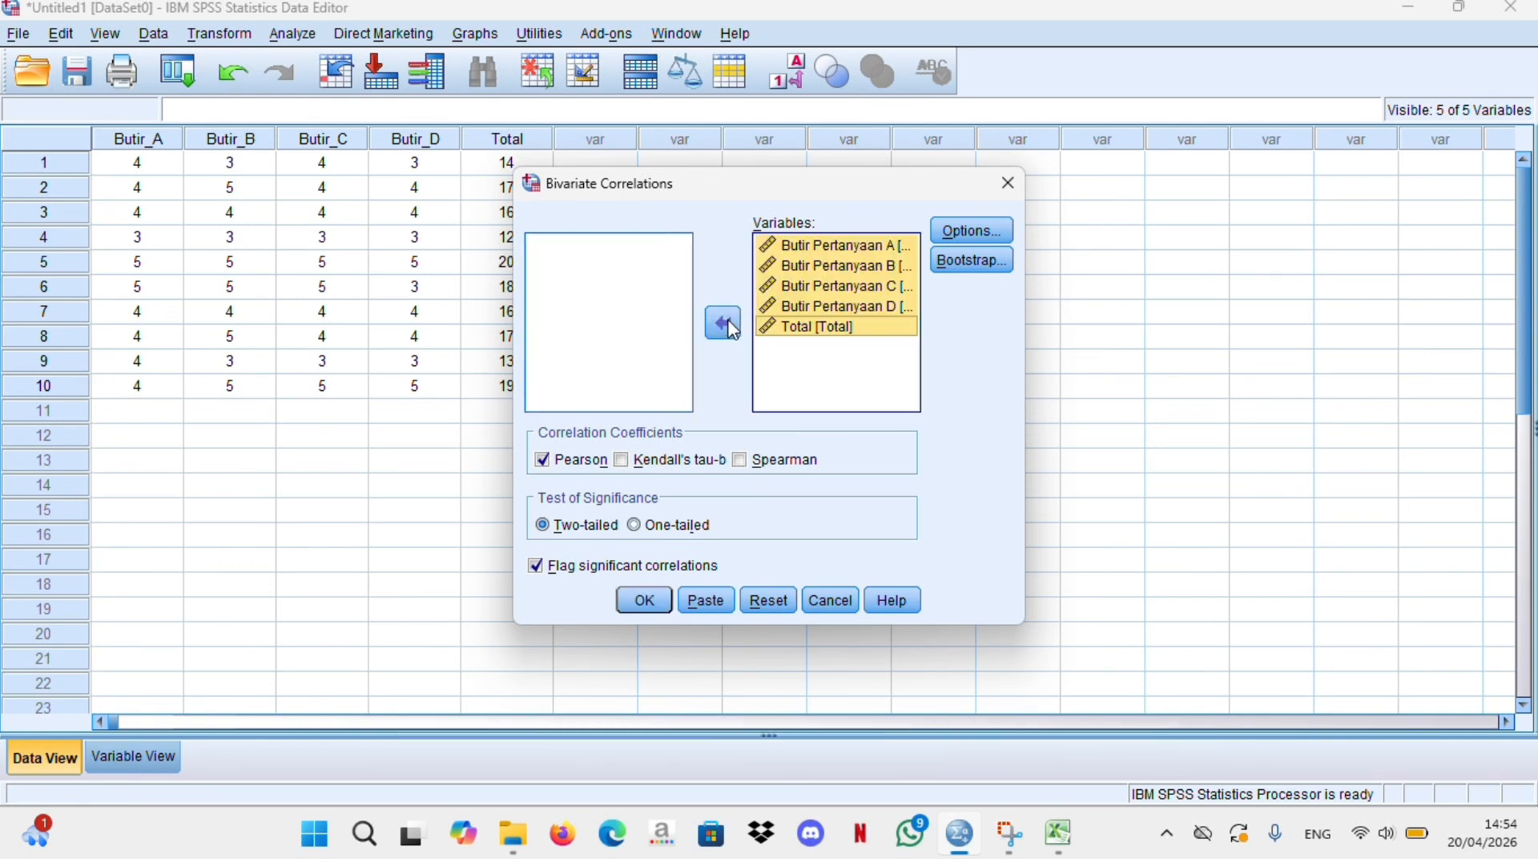
click(662, 601)
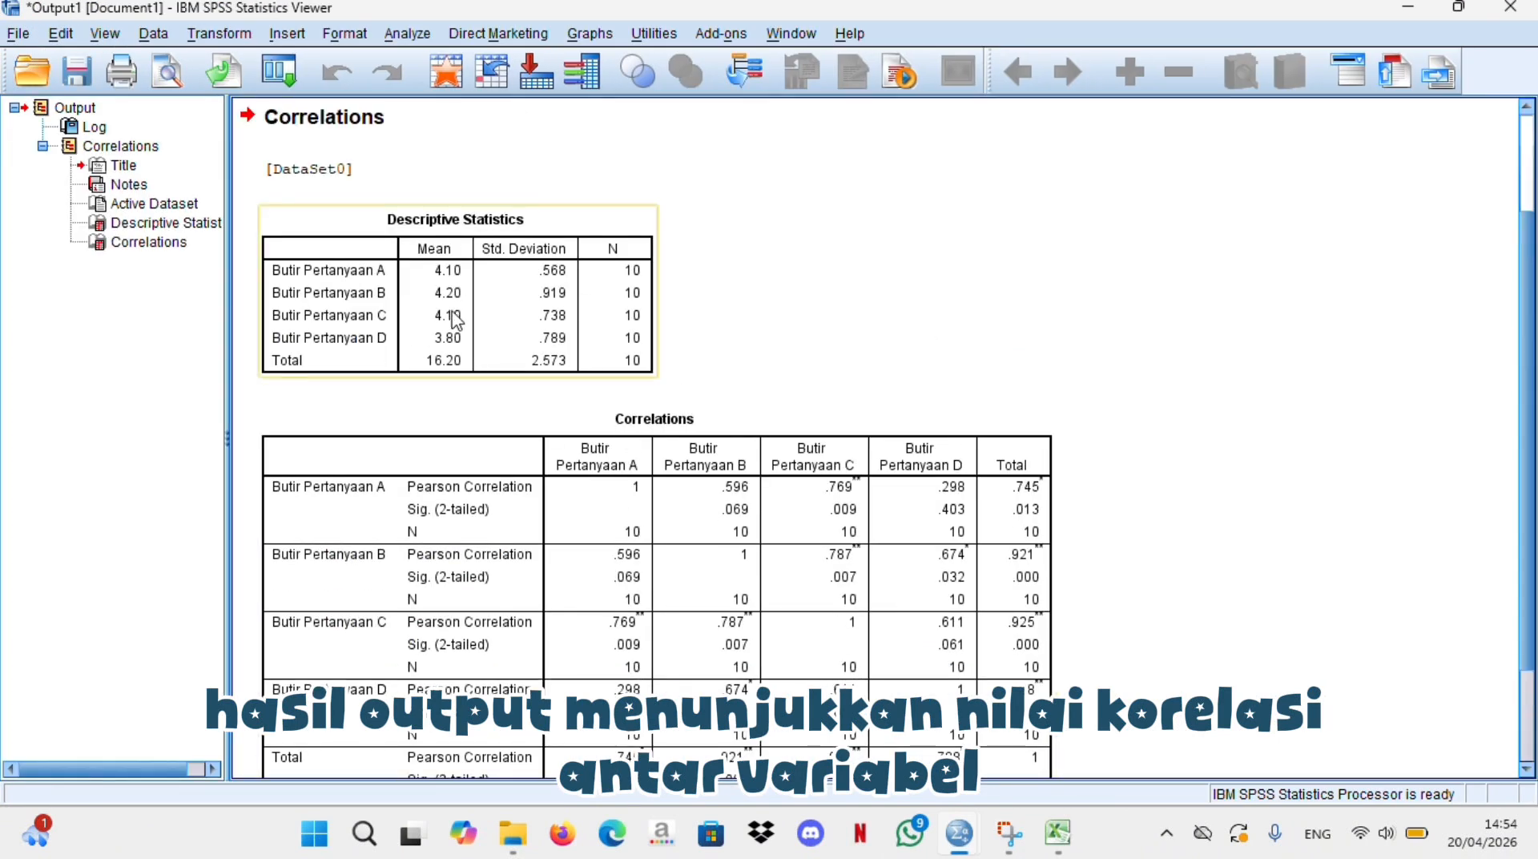
scroll(709, 356, down, 3)
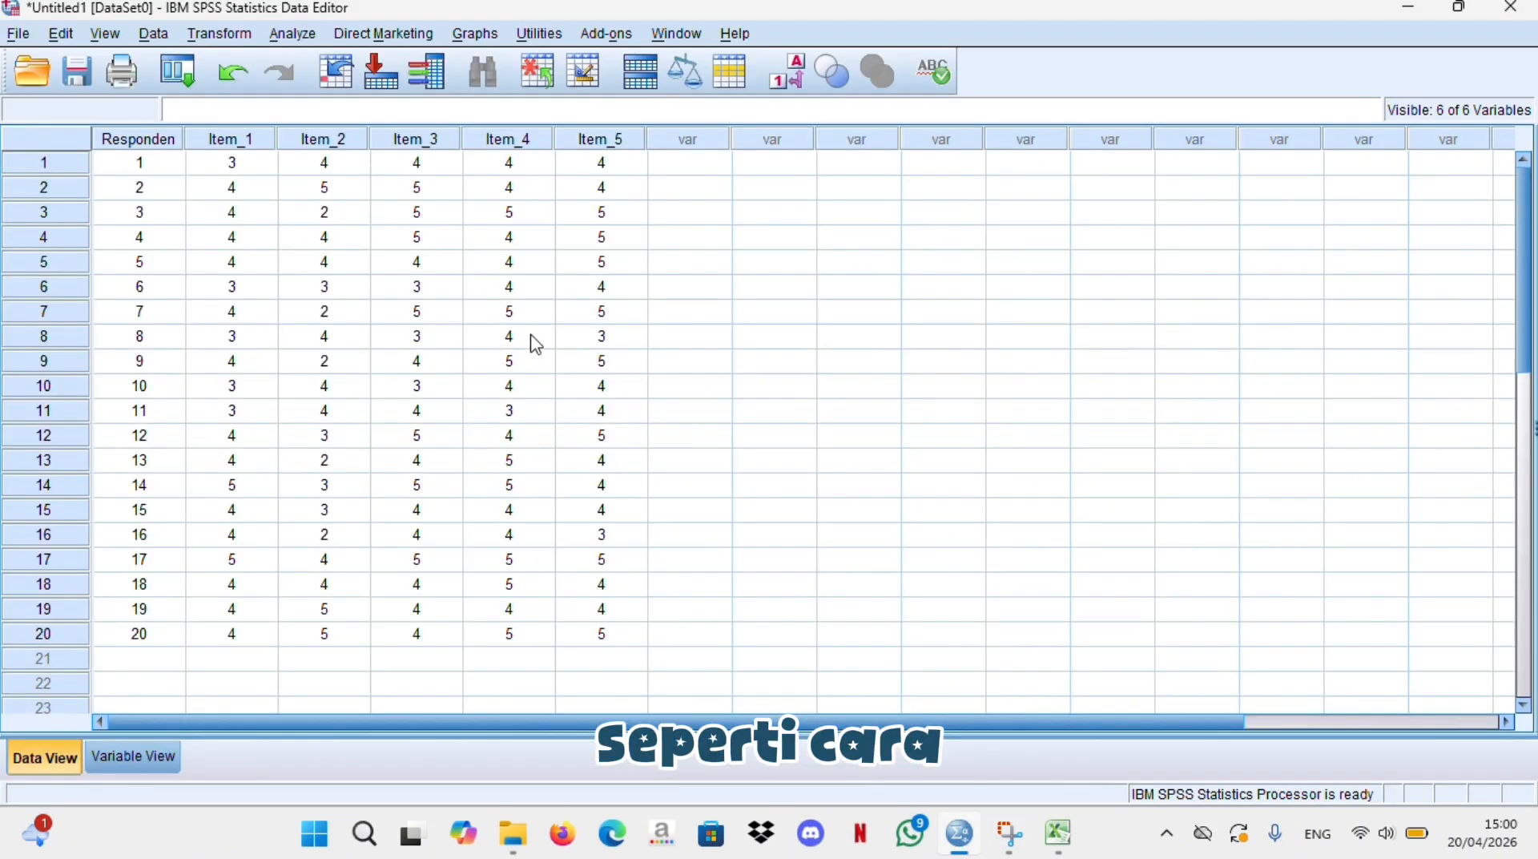
Run a Reliability Analysis with the Alpha model on Item Pertanyaan 1 through 5
click(294, 35)
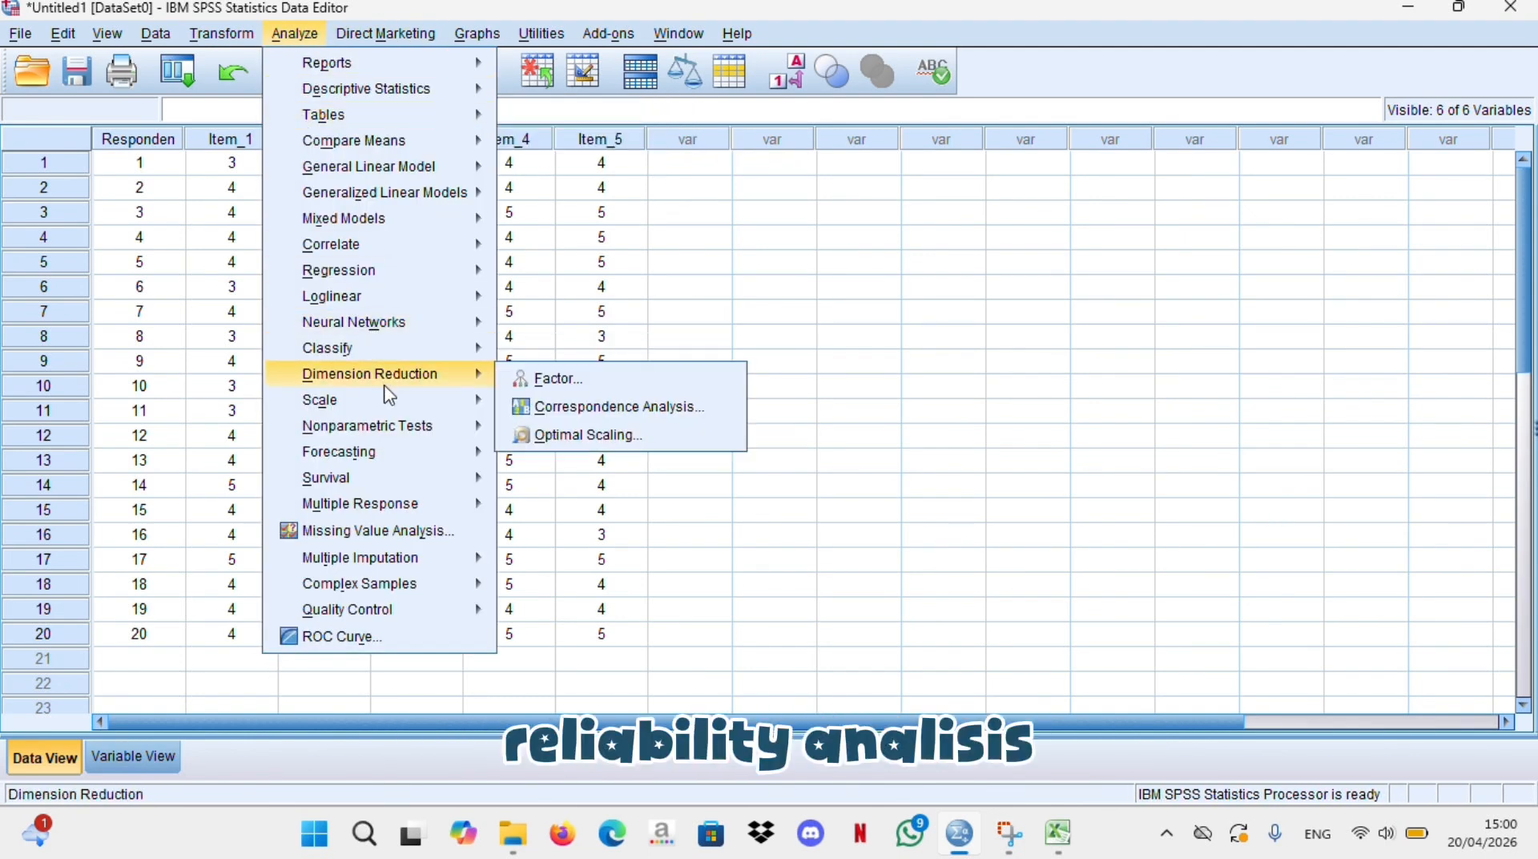
mouse_move(360, 398)
click(599, 403)
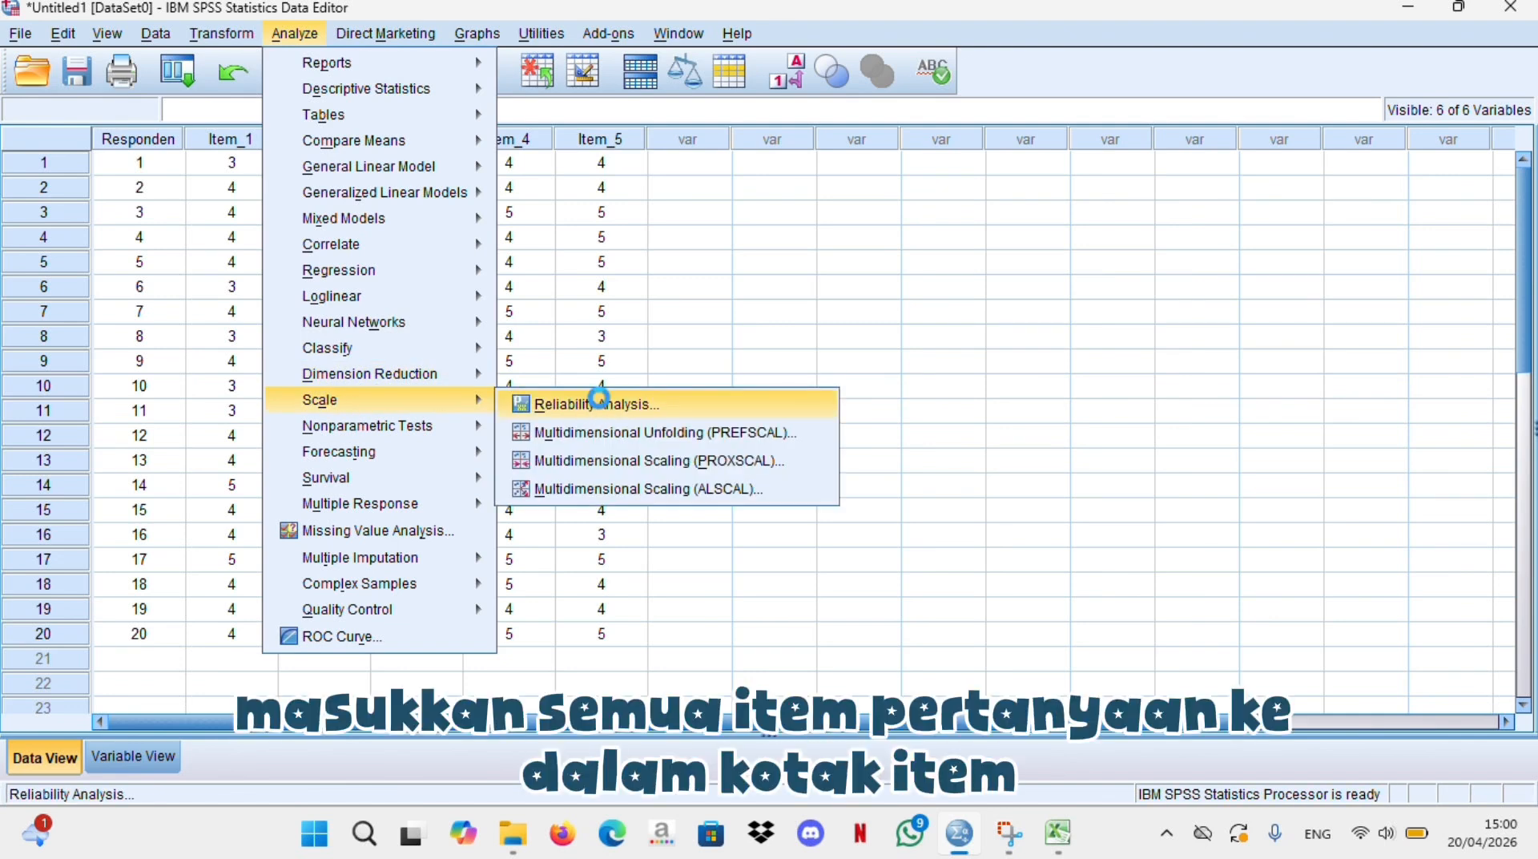
key(shift+Down)
key(shift+Down)
key(shift+Down)
key(shift+Down)
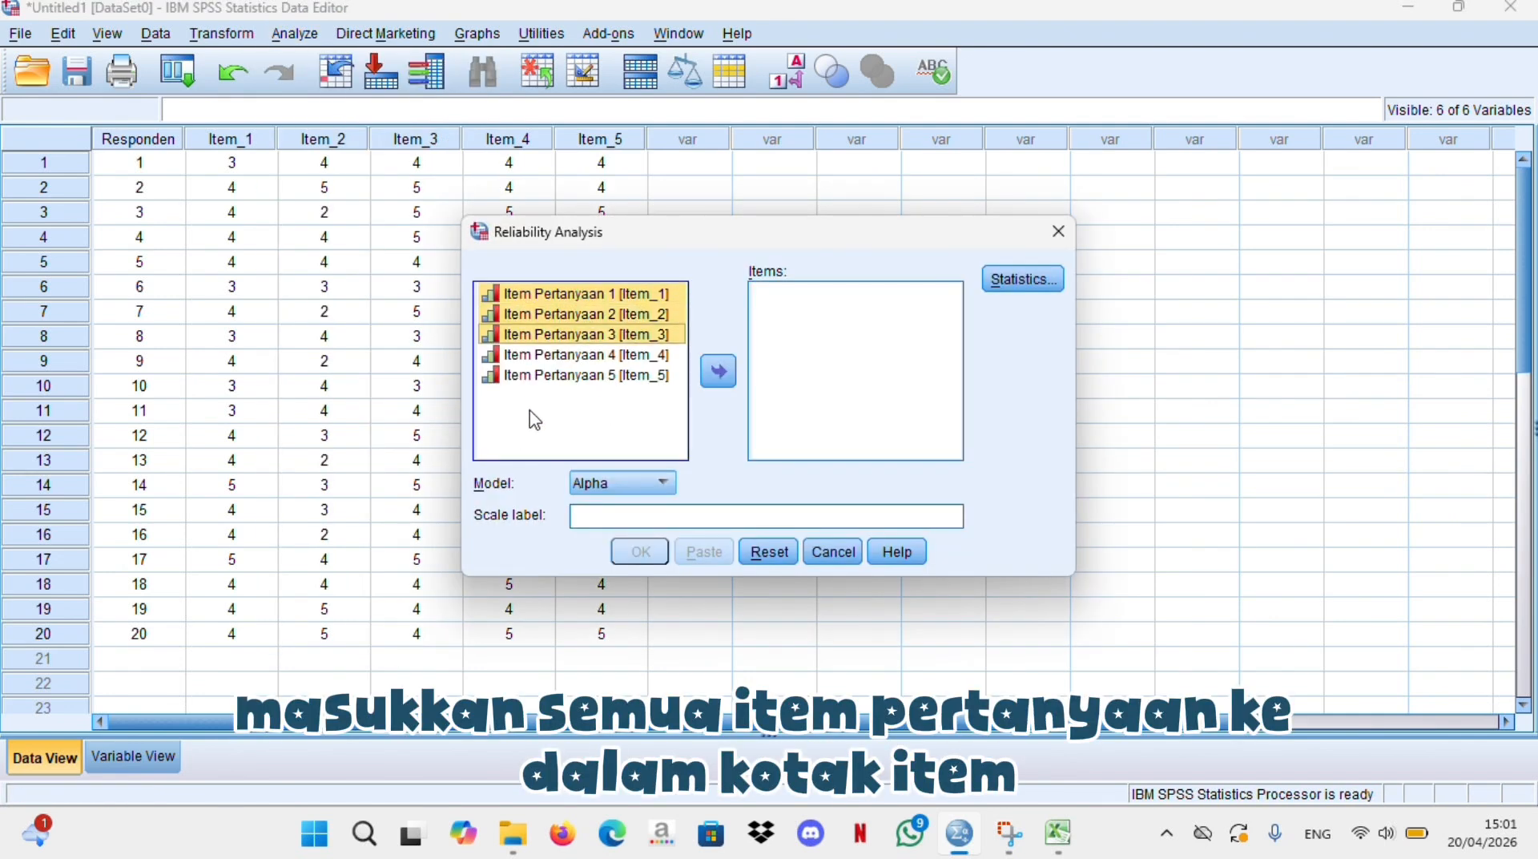
click(719, 377)
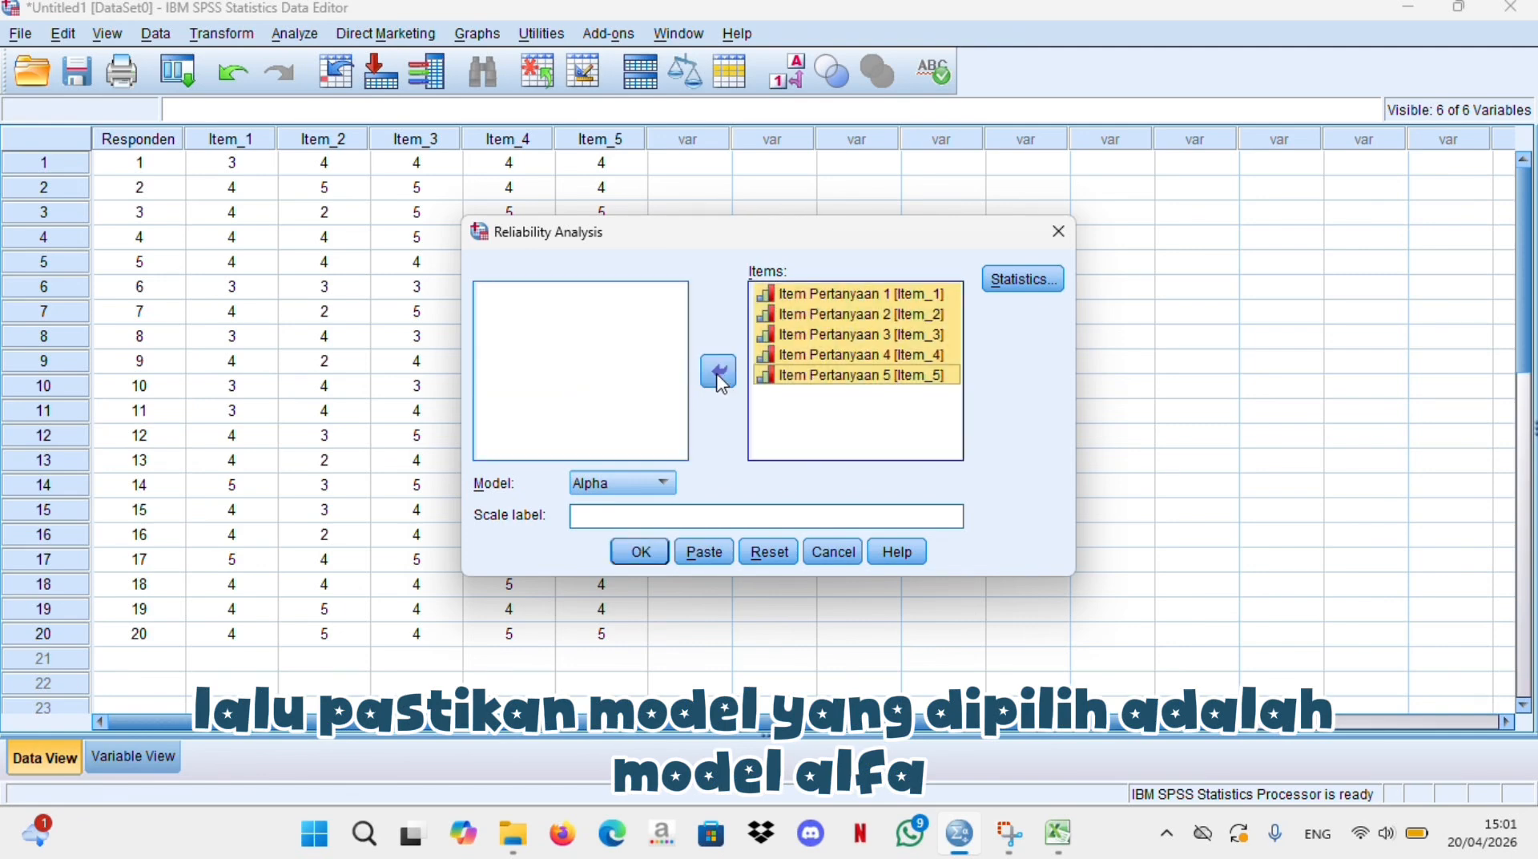
click(641, 551)
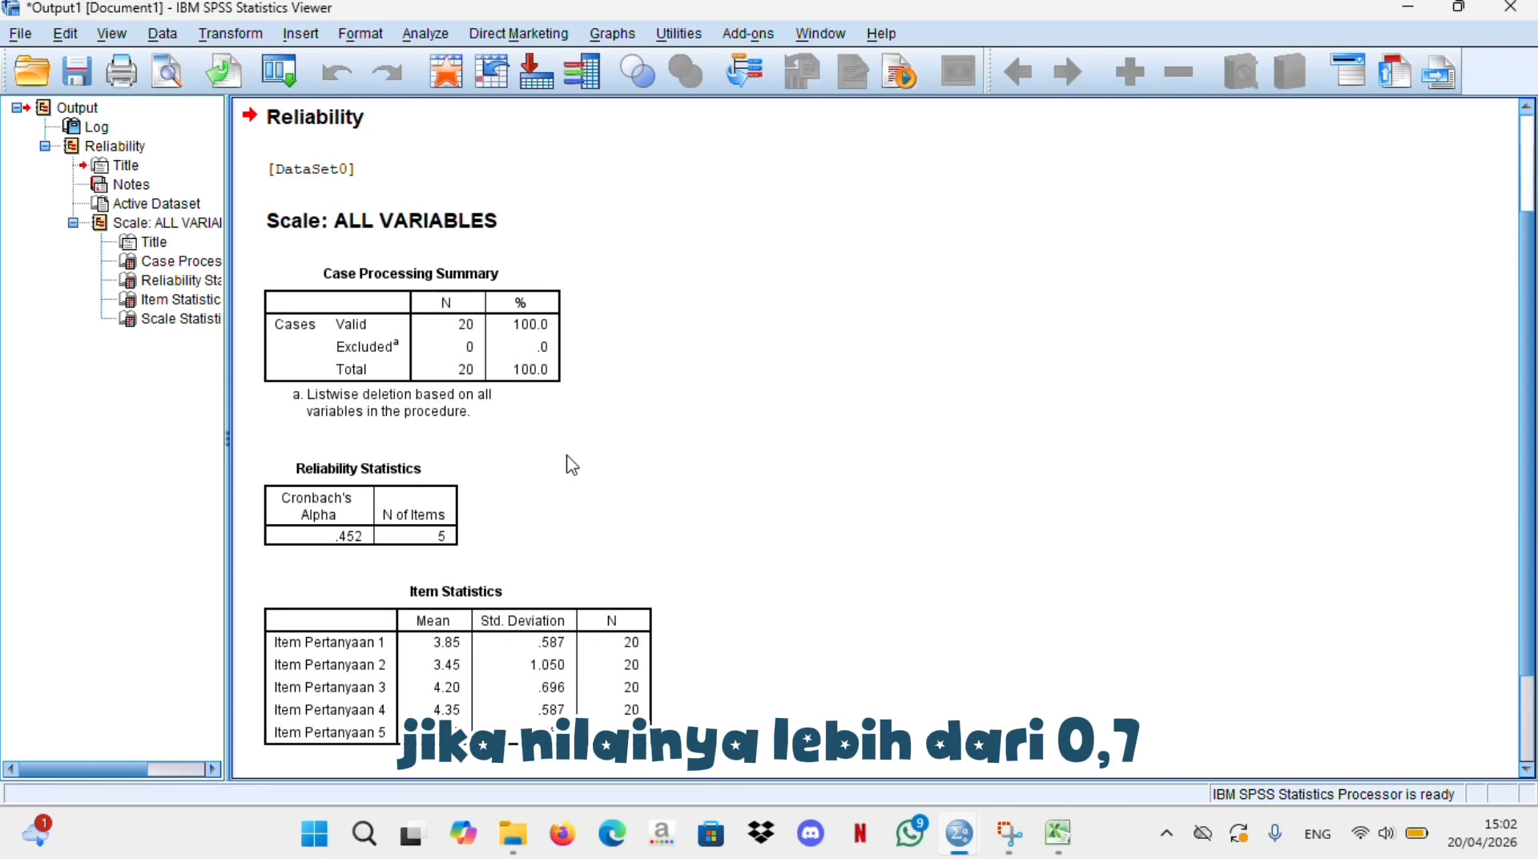
scroll(572, 465, down, 3)
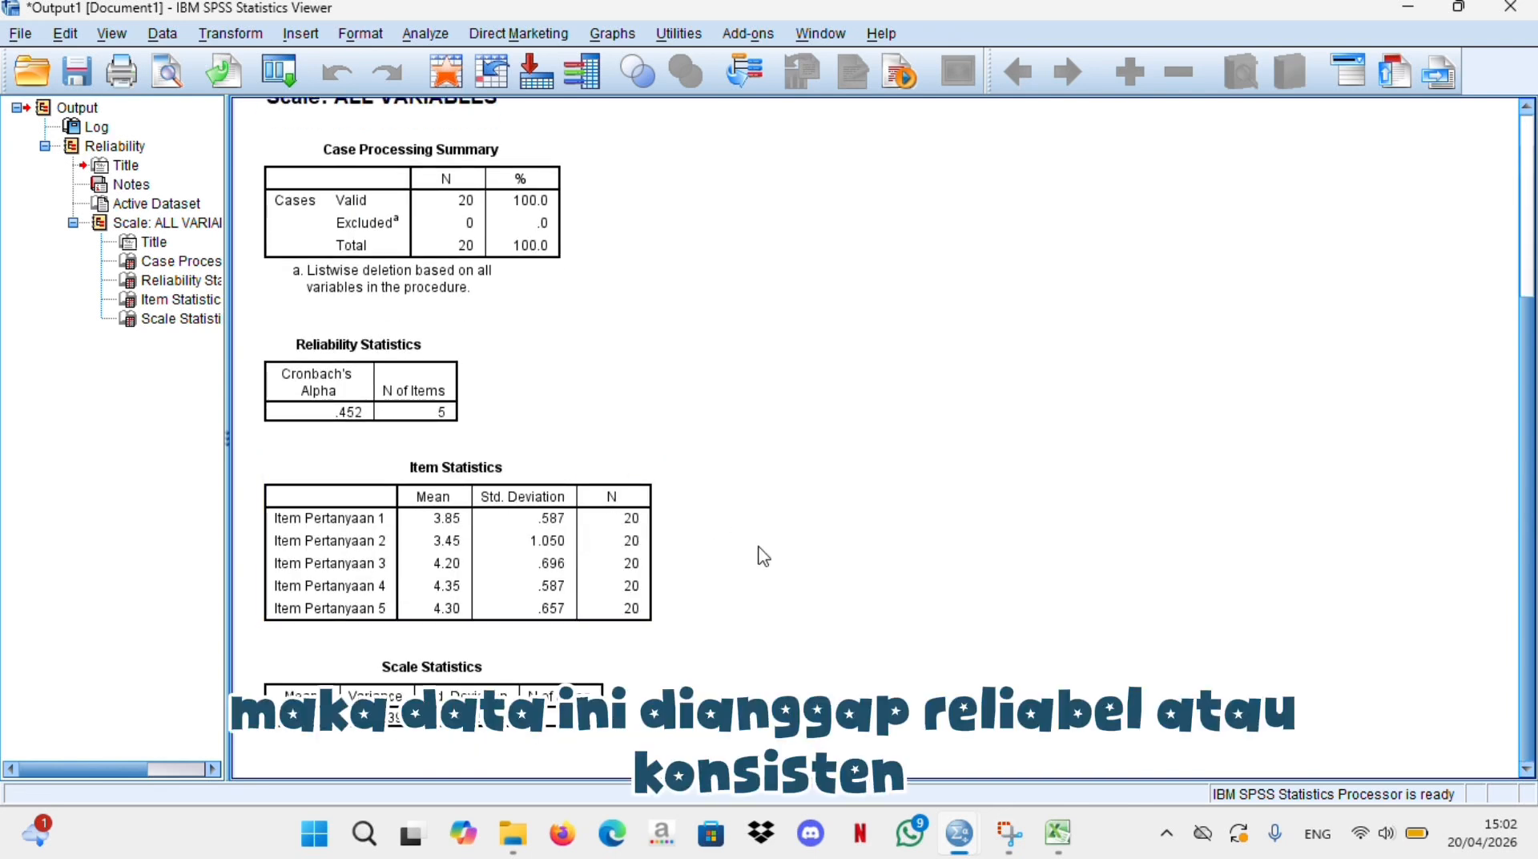
scroll(758, 546, up, 3)
scroll(759, 547, down, 3)
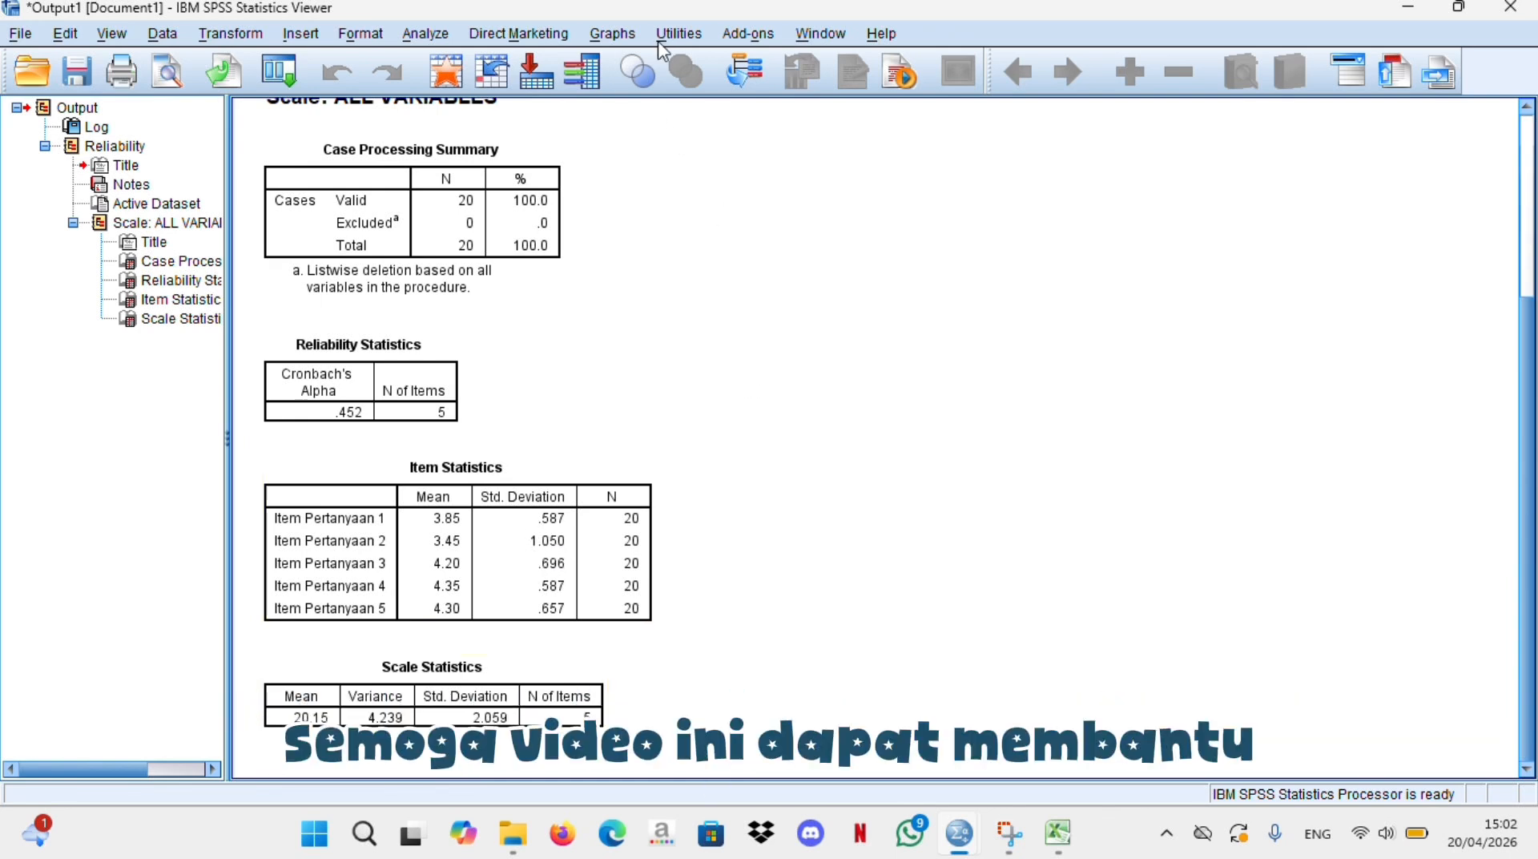
click(645, 22)
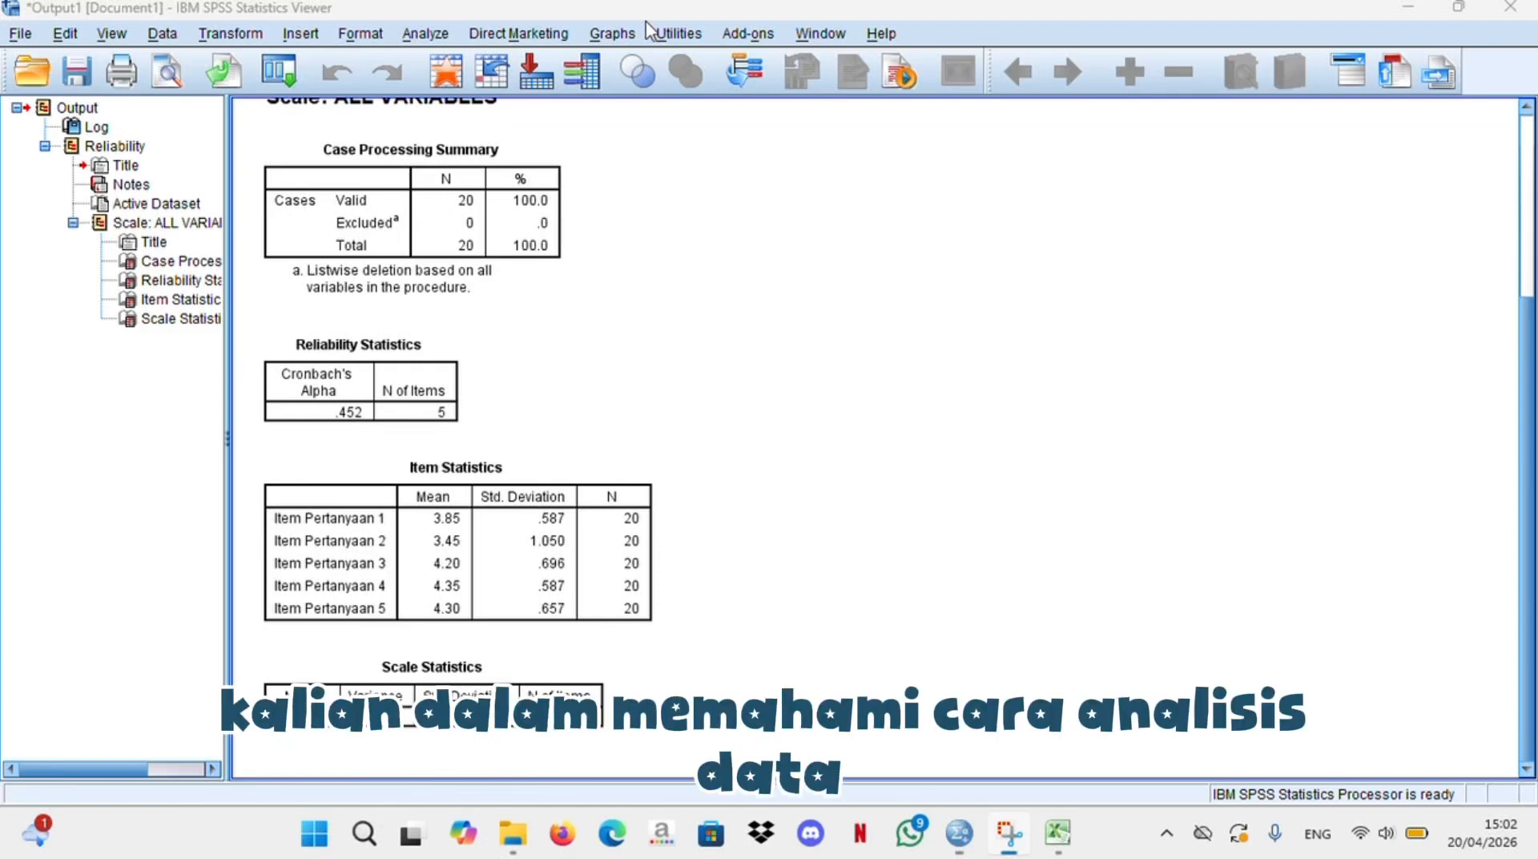